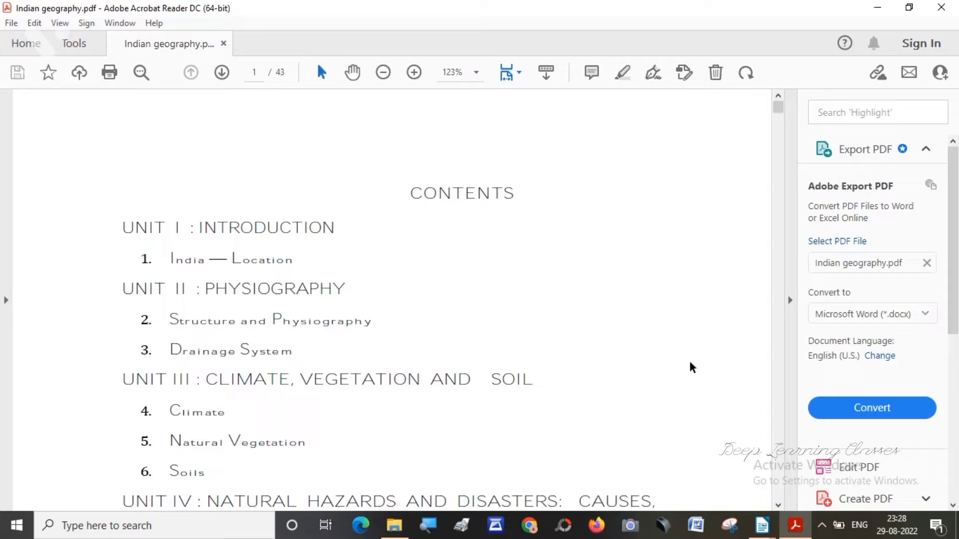
Examine the units and chapters listed on the contents page of Indian geography.pdf, including the Unit III topics.
{"action": "left_click", "coordinate": [778, 505]}
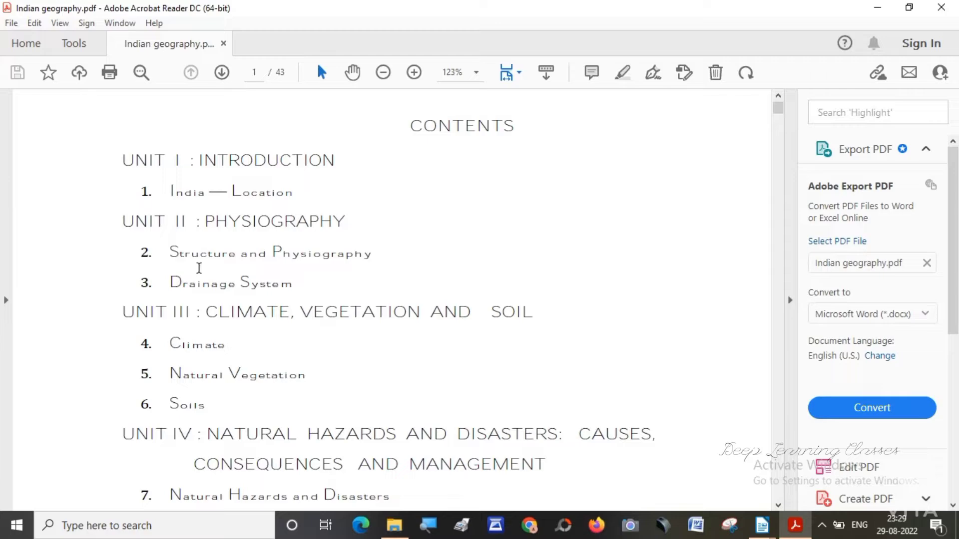
{"action": "left_click_drag", "start_coordinate": [151, 312], "coordinate": [515, 311]}
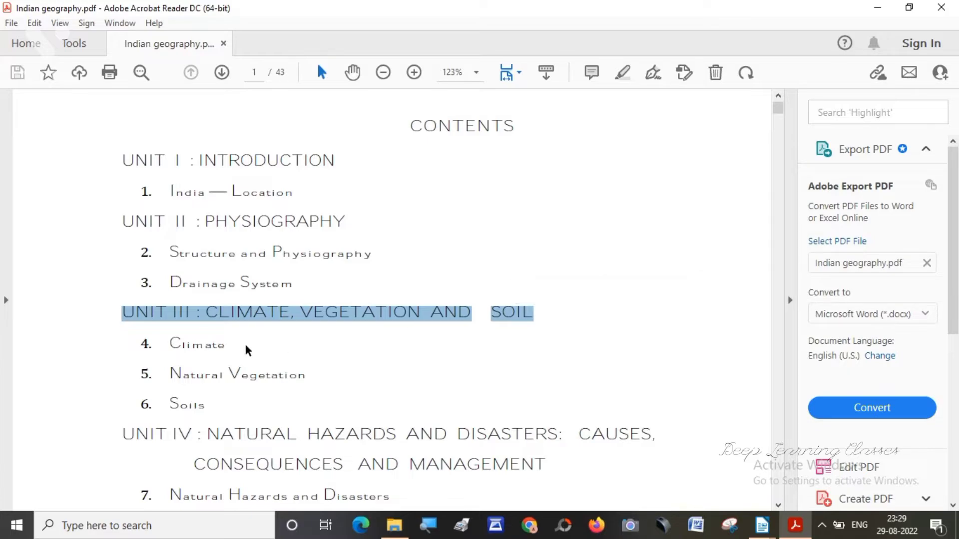
{"action": "left_click", "coordinate": [169, 342]}
{"action": "left_click_drag", "start_coordinate": [170, 342], "coordinate": [216, 406]}
{"action": "left_click", "coordinate": [337, 407]}
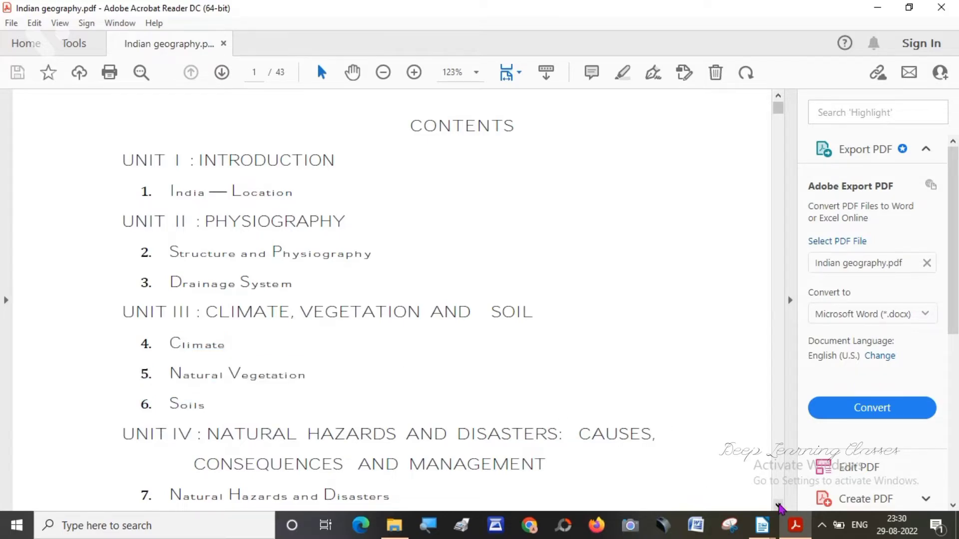
{"action": "left_click", "coordinate": [779, 505]}
{"action": "left_click", "coordinate": [778, 505]}
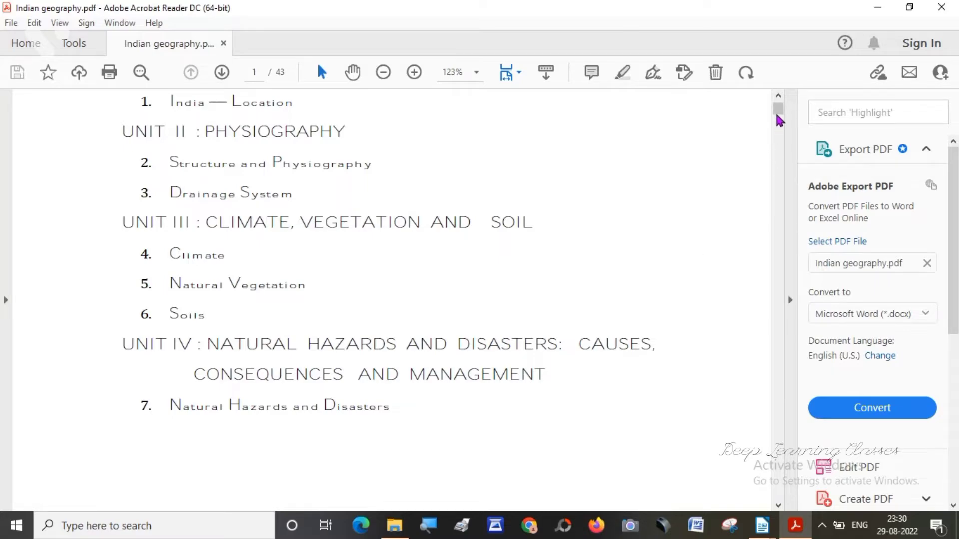
{"action": "scroll", "coordinate": [779, 111], "scroll_direction": "up", "scroll_amount": 3}
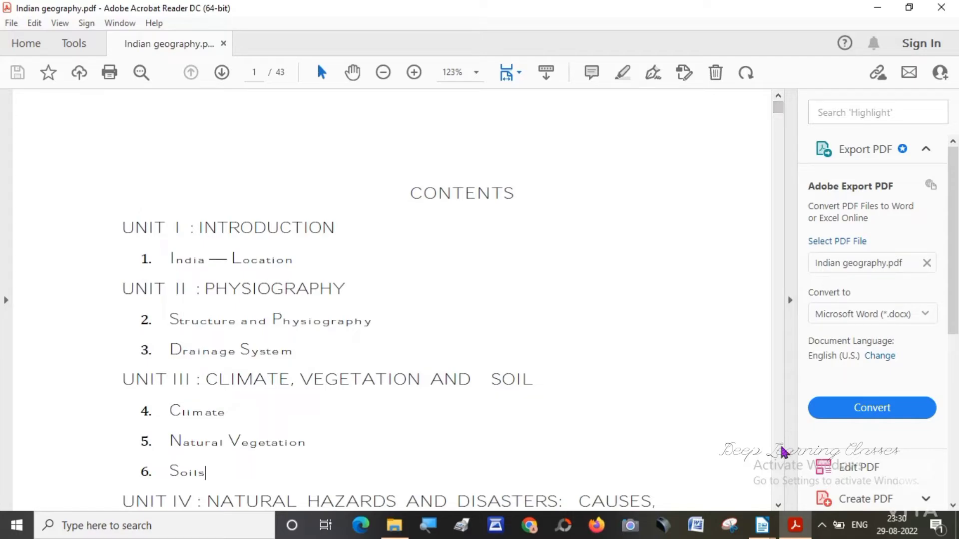
Switch to the Untitled 1 document in LibreOffice Writer and add a centred line "Contents" above the STYLE title on page 1.
{"action": "mouse_move", "coordinate": [761, 525]}
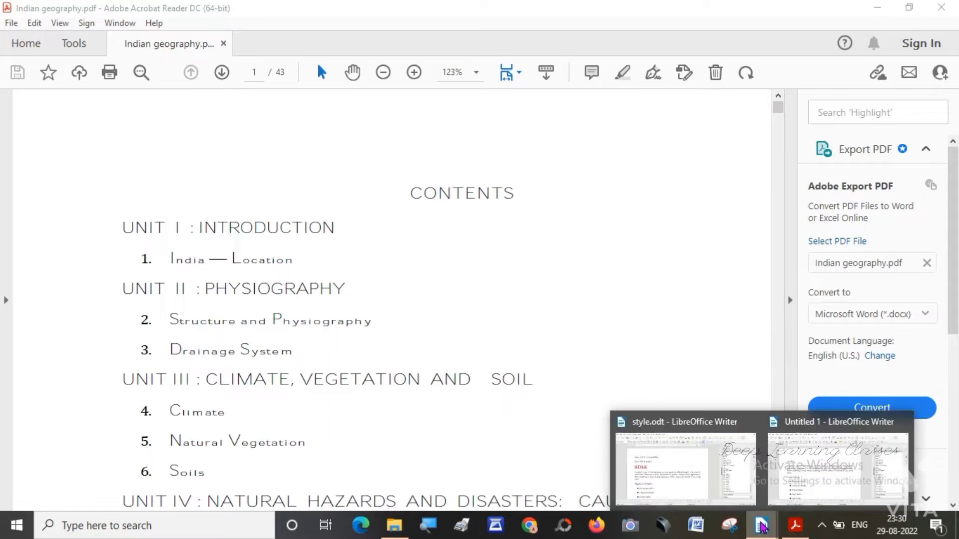
{"action": "left_click", "coordinate": [804, 472]}
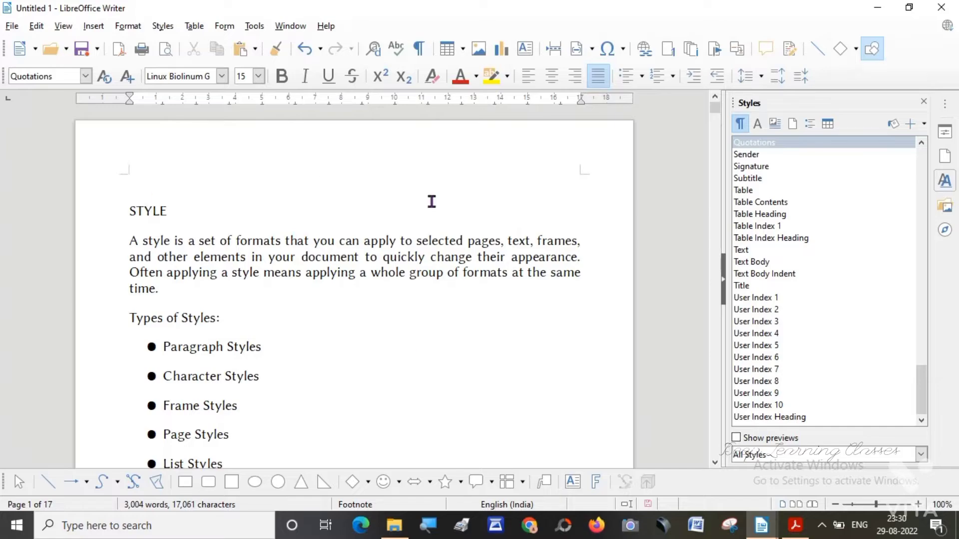
{"action": "left_click", "coordinate": [716, 119]}
{"action": "mouse_move", "coordinate": [715, 120]}
{"action": "left_mouse_down"}
{"action": "mouse_move", "coordinate": [715, 447]}
{"action": "mouse_move", "coordinate": [715, 100]}
{"action": "left_mouse_up"}
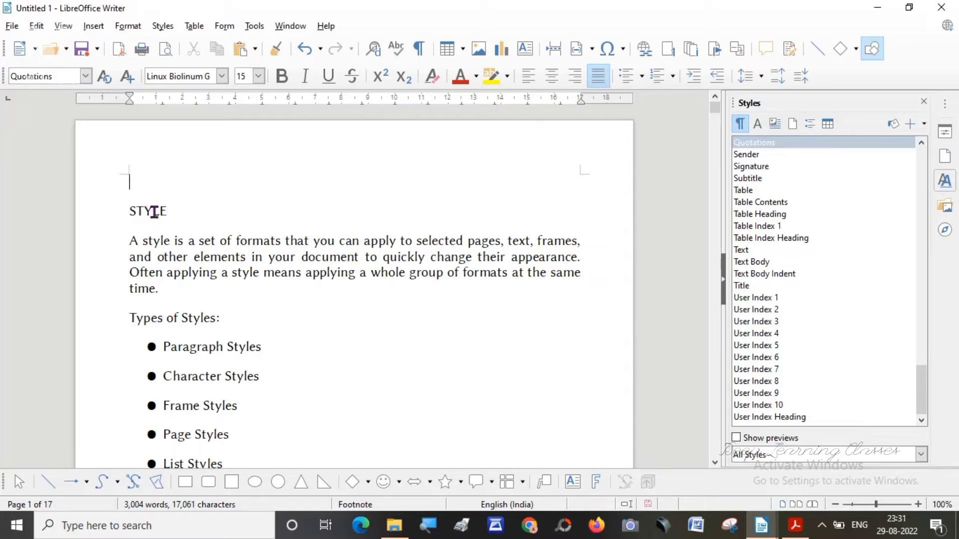
{"action": "key", "text": "Return"}
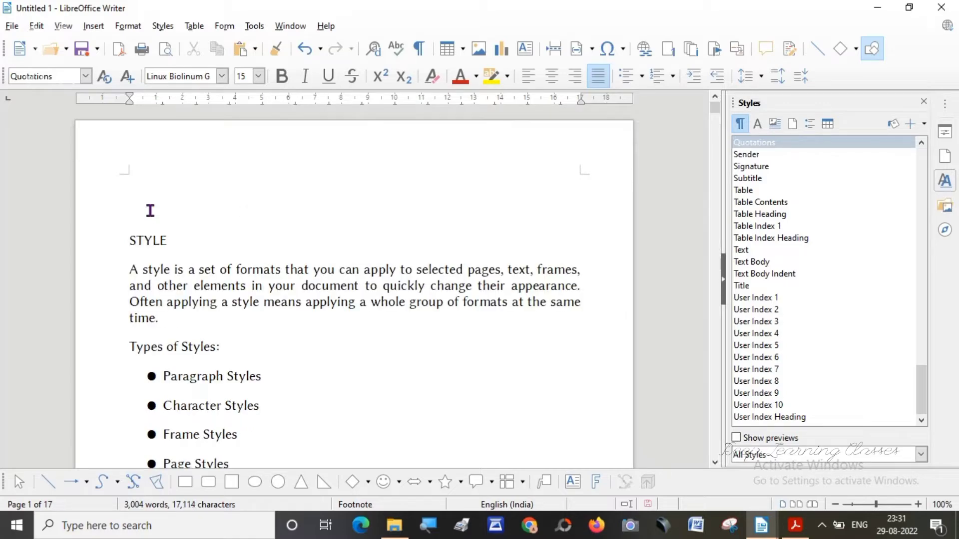
{"action": "type", "text": "Content"}
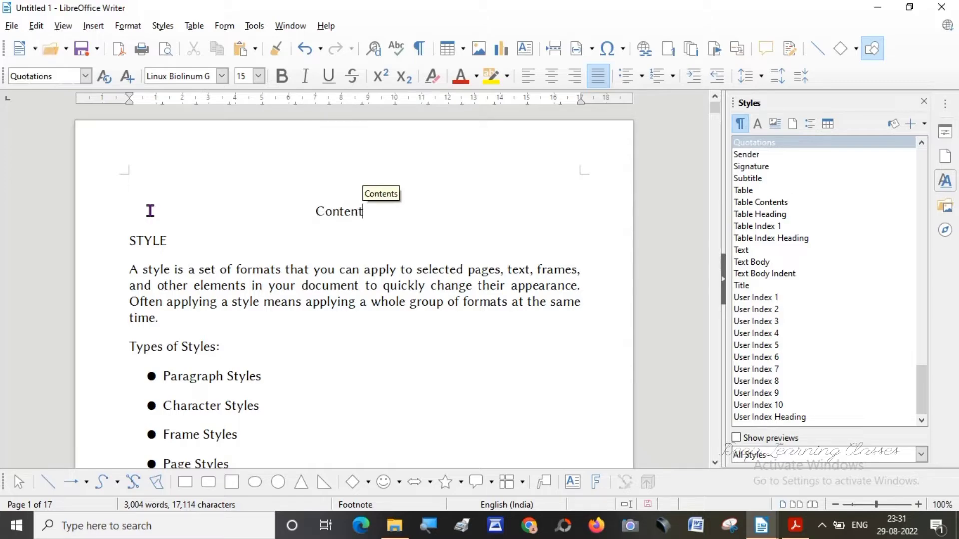
{"action": "type", "text": "s"}
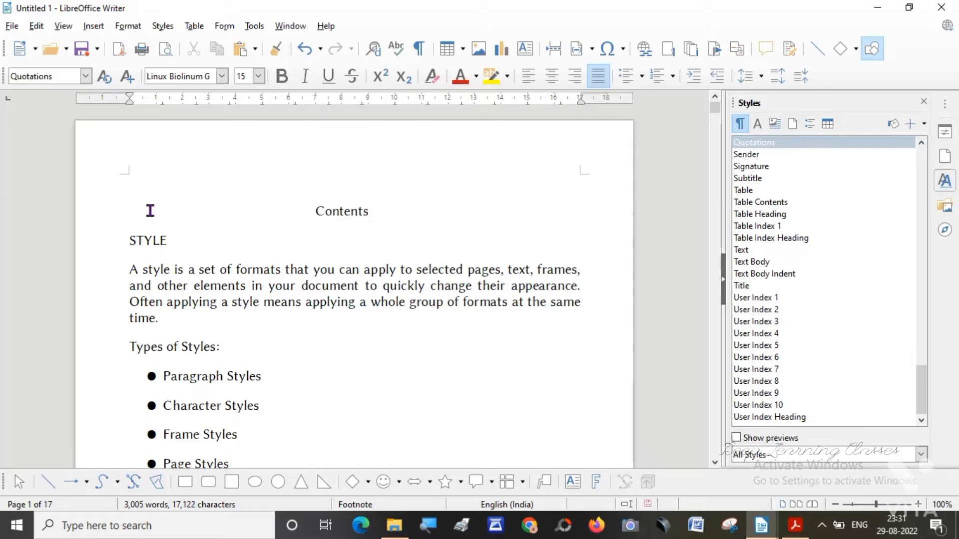
Below Contents, write the first entry "1. Style" followed by a row of dots and page number 1.
{"action": "key", "text": "Return"}
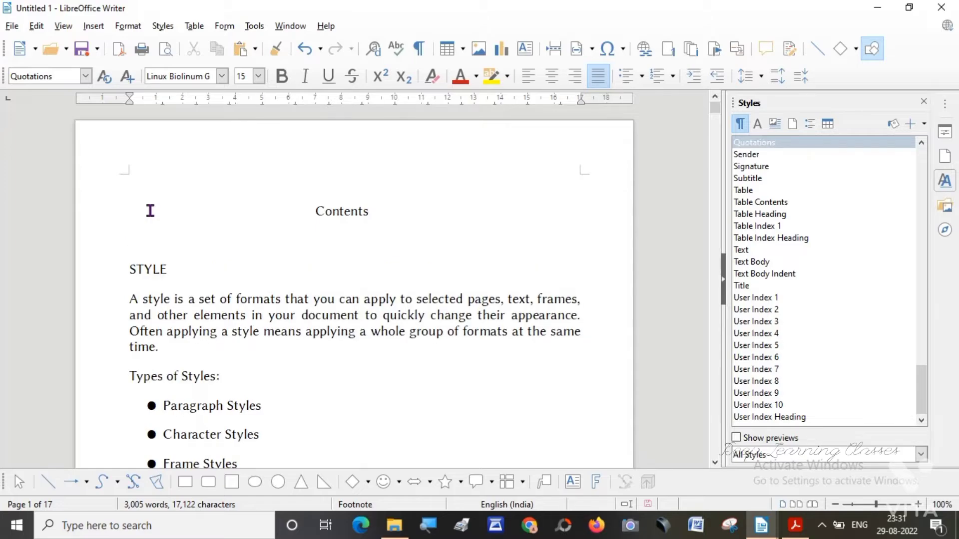
{"action": "type", "text": "1. Styles"}
{"action": "key", "text": "BackSpace"}
{"action": "type", "text": "................................................................................................................."}
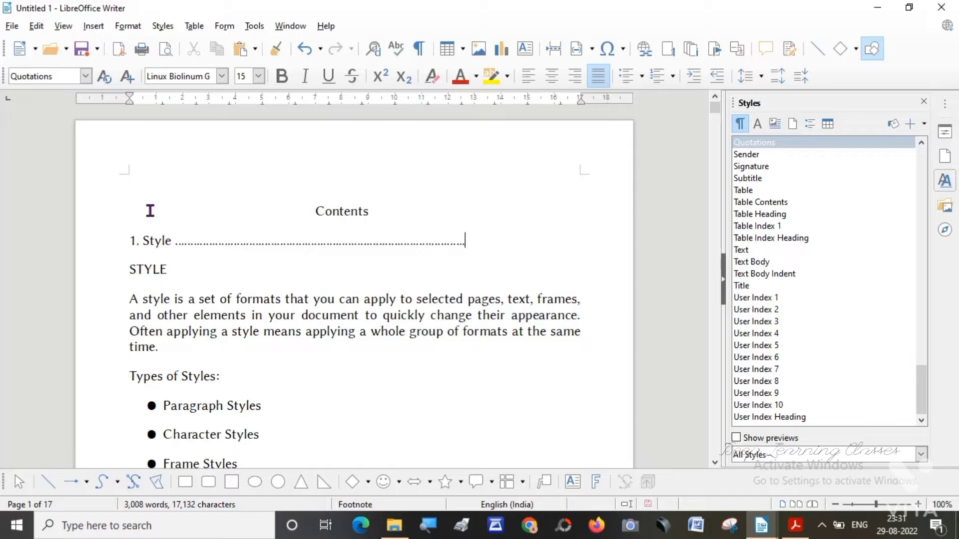
{"action": "type", "text": "......................1"}
Find the Applying Styles heading's page and add the entry "2. Applying Styles" with a row of dots and page number 1.
{"action": "key", "text": "Return"}
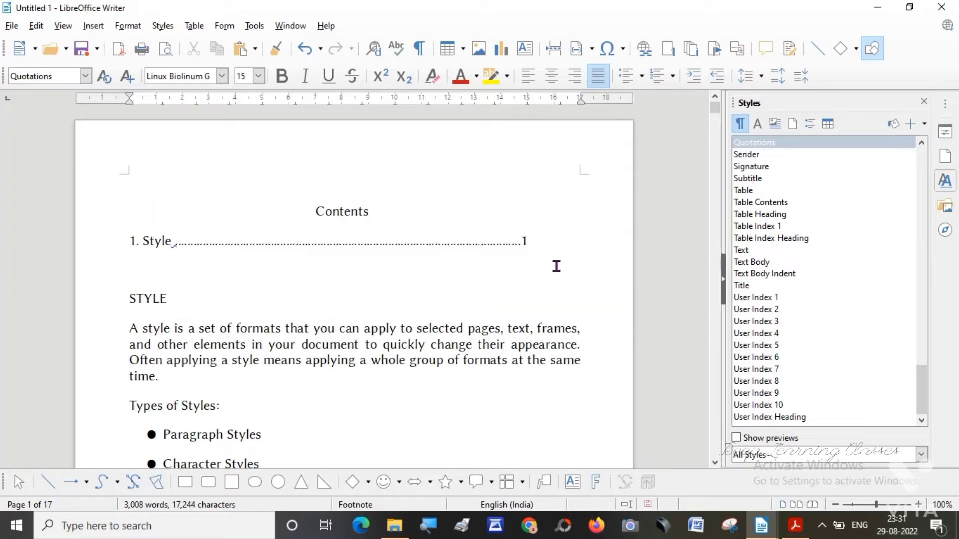
{"action": "left_click", "coordinate": [716, 463]}
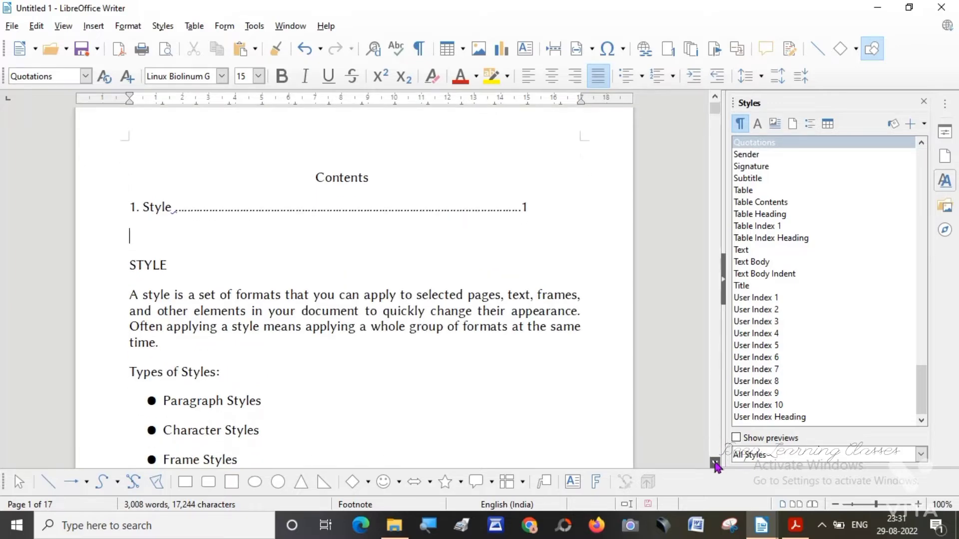
{"action": "left_click", "coordinate": [715, 463]}
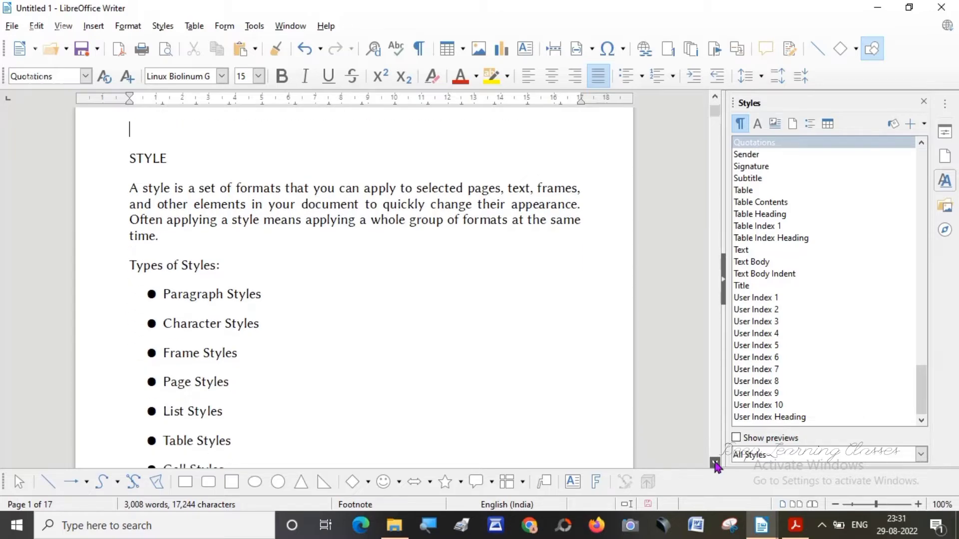
{"action": "left_click", "coordinate": [715, 463]}
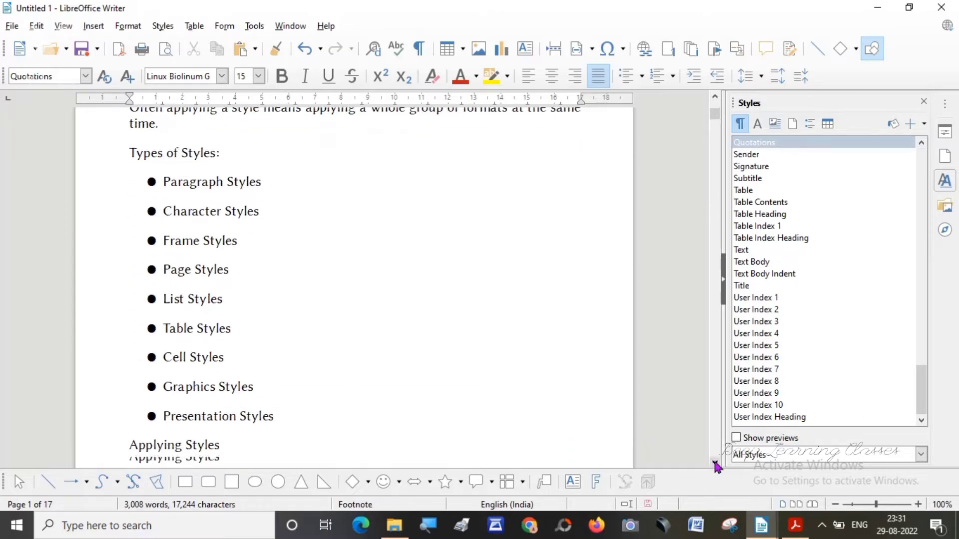
{"action": "left_click", "coordinate": [715, 464]}
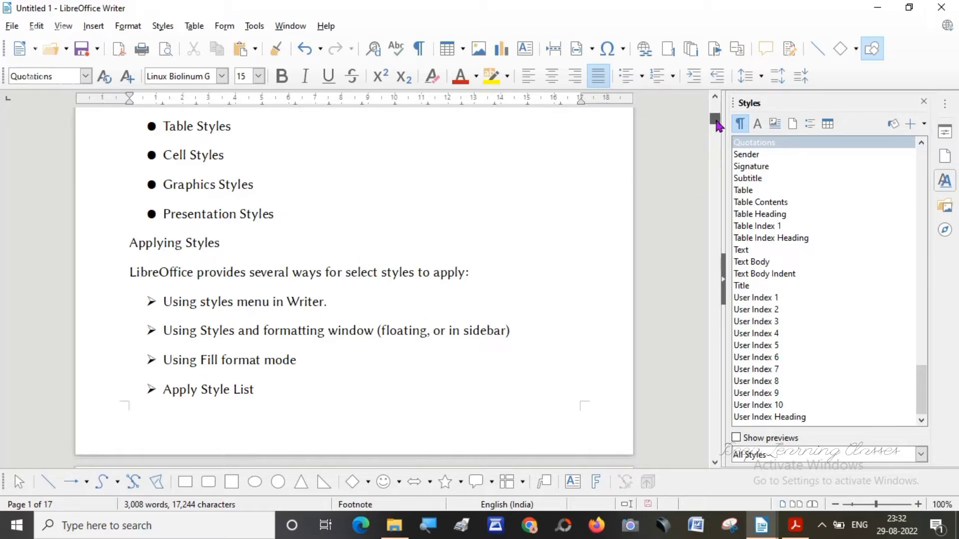
{"action": "left_click_drag", "start_coordinate": [716, 122], "coordinate": [717, 104]}
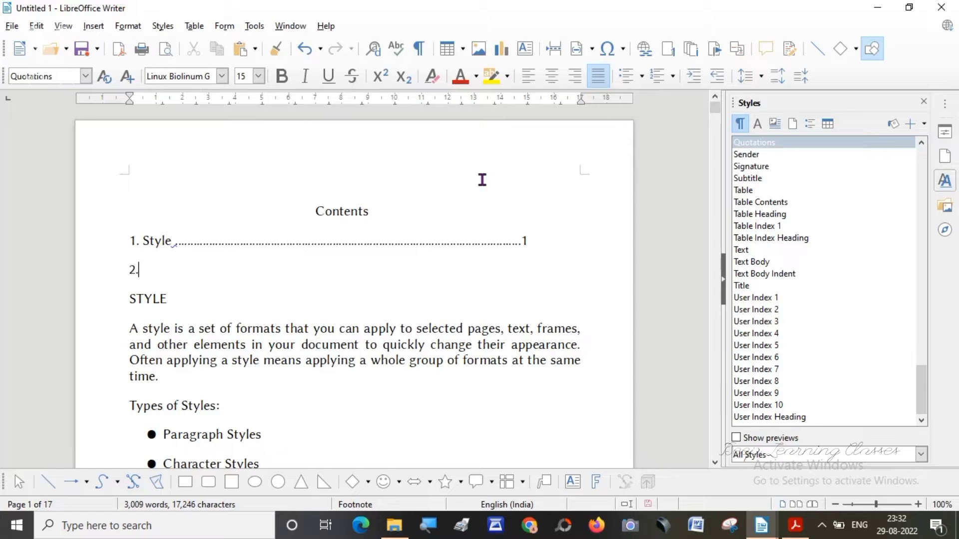
{"action": "type", "text": "Apply ing"}
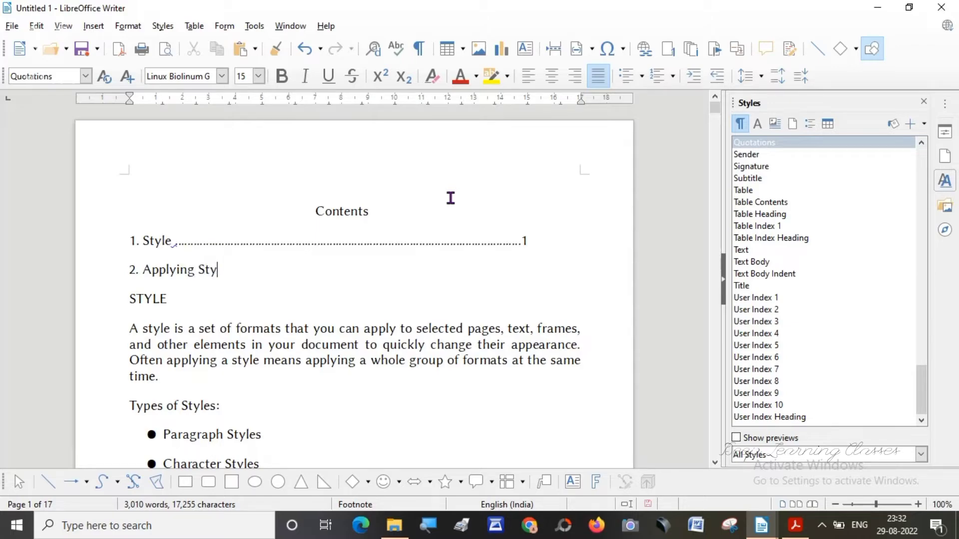
{"action": "type", "text": " Styles"}
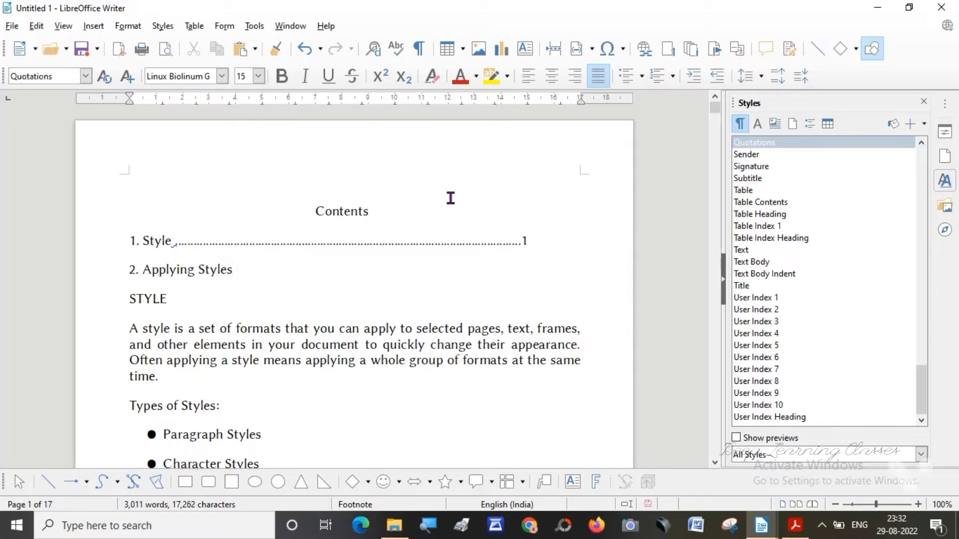
{"action": "type", "text": "."}
{"action": "type", "text": "......................................................................................"}
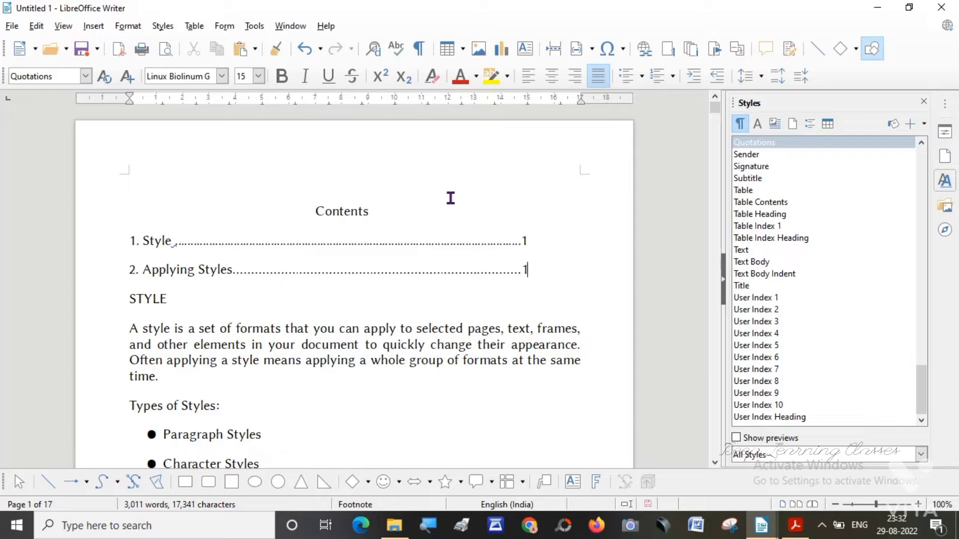
Add entry 3 by copying "Using styles menu in Writer" from its page 2 heading, with a row of dots and page number 2.
{"action": "key", "text": "Return"}
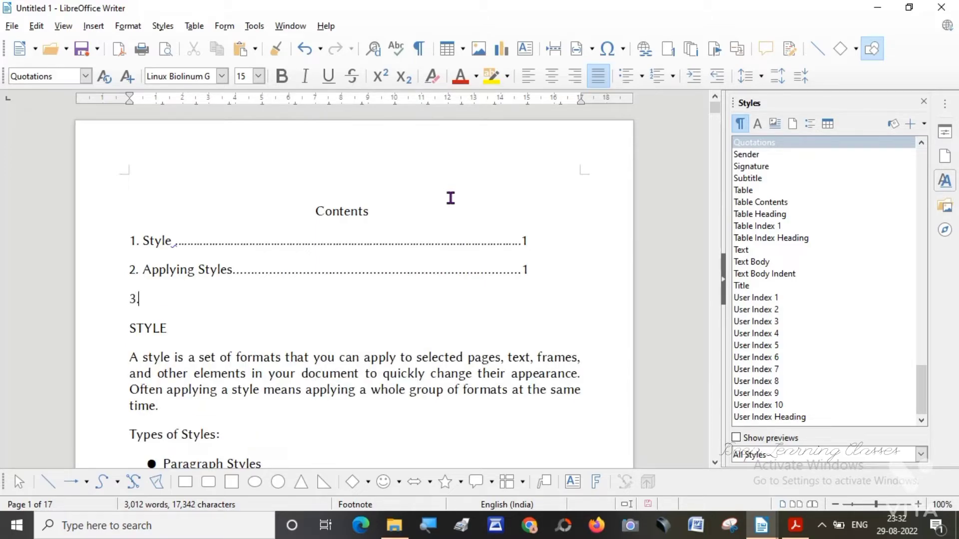
{"action": "left_click", "coordinate": [715, 464]}
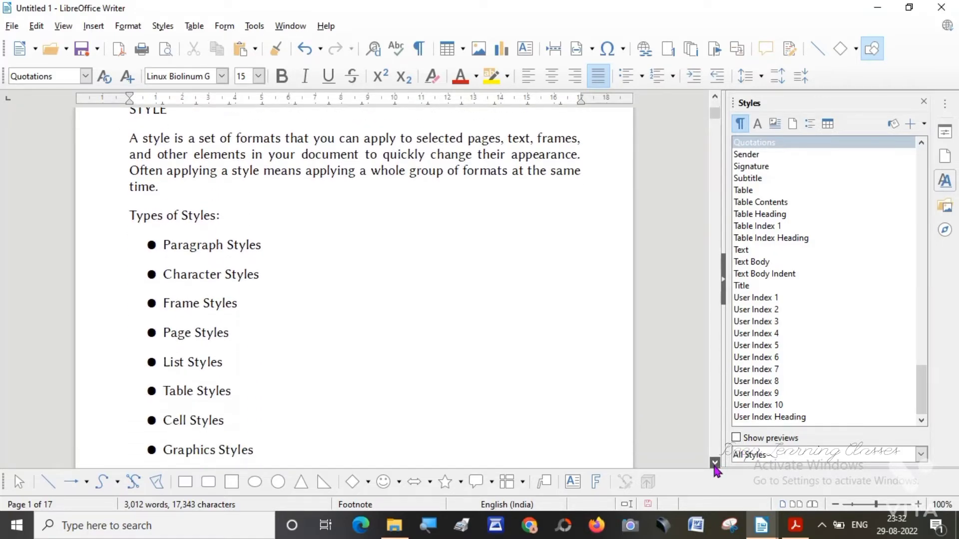
{"action": "left_click", "coordinate": [715, 465]}
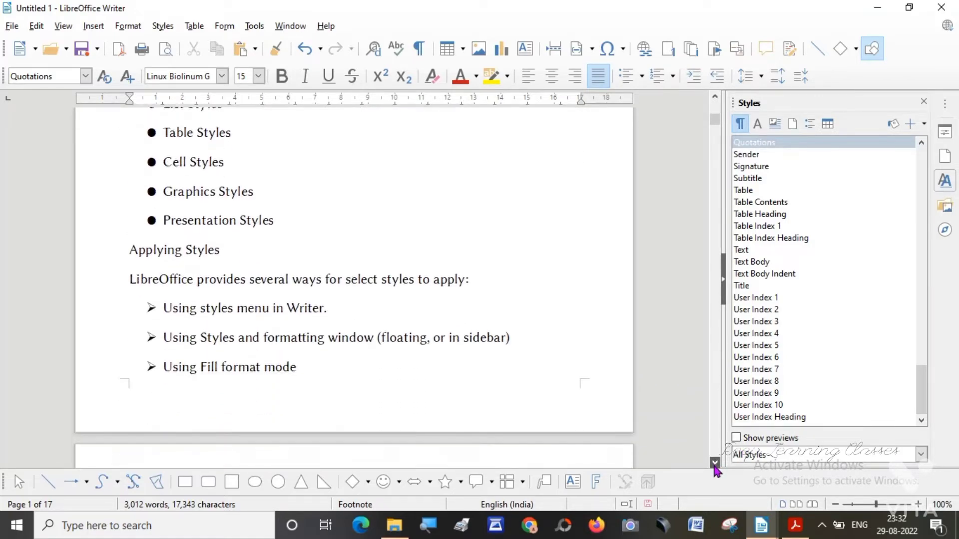
{"action": "left_click", "coordinate": [714, 464]}
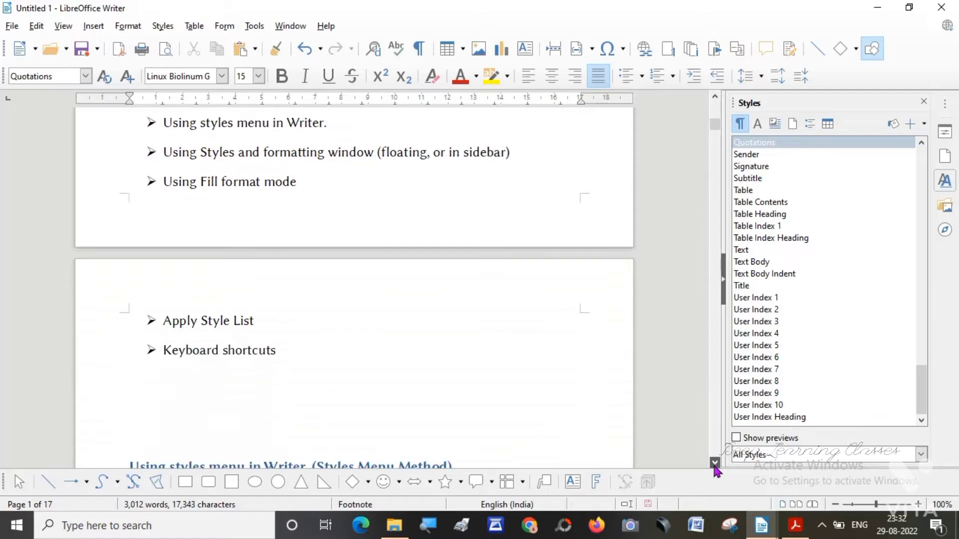
{"action": "left_click", "coordinate": [714, 464]}
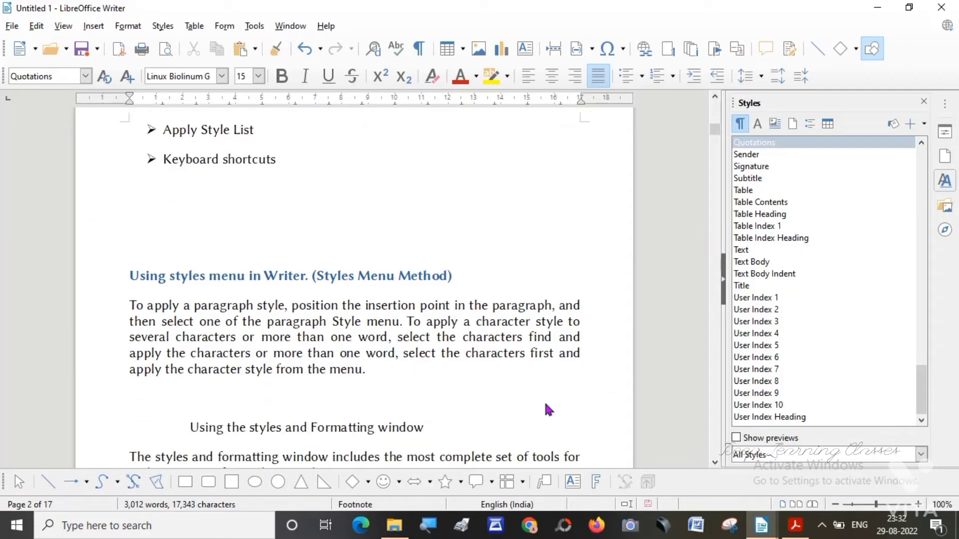
{"action": "left_click_drag", "start_coordinate": [129, 276], "coordinate": [307, 281]}
{"action": "key", "text": "ctrl+c"}
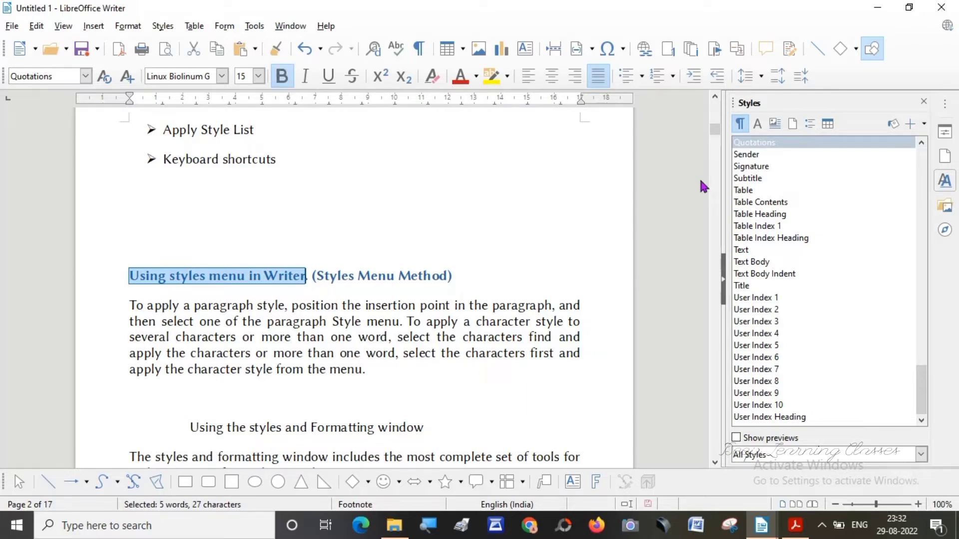
{"action": "left_click_drag", "start_coordinate": [714, 129], "coordinate": [715, 111]}
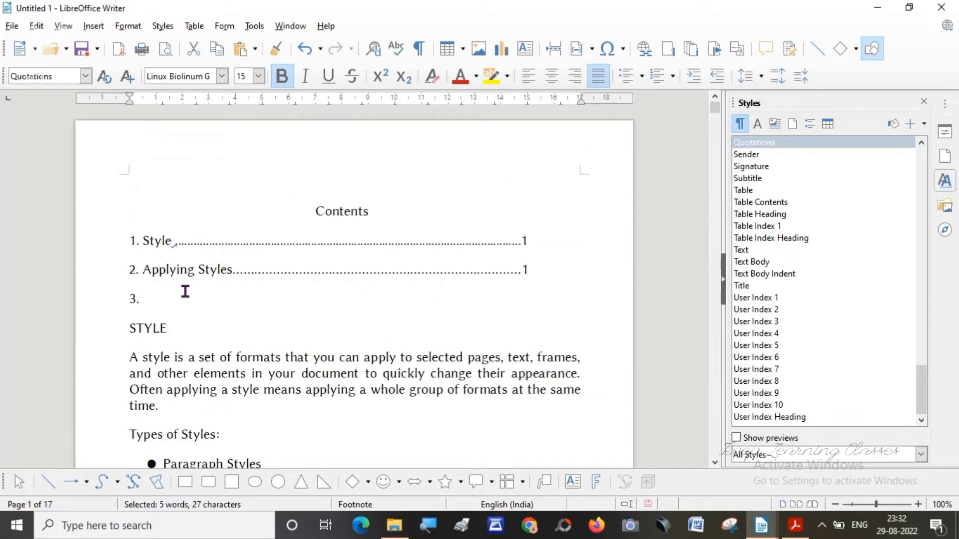
{"action": "left_click", "coordinate": [153, 294]}
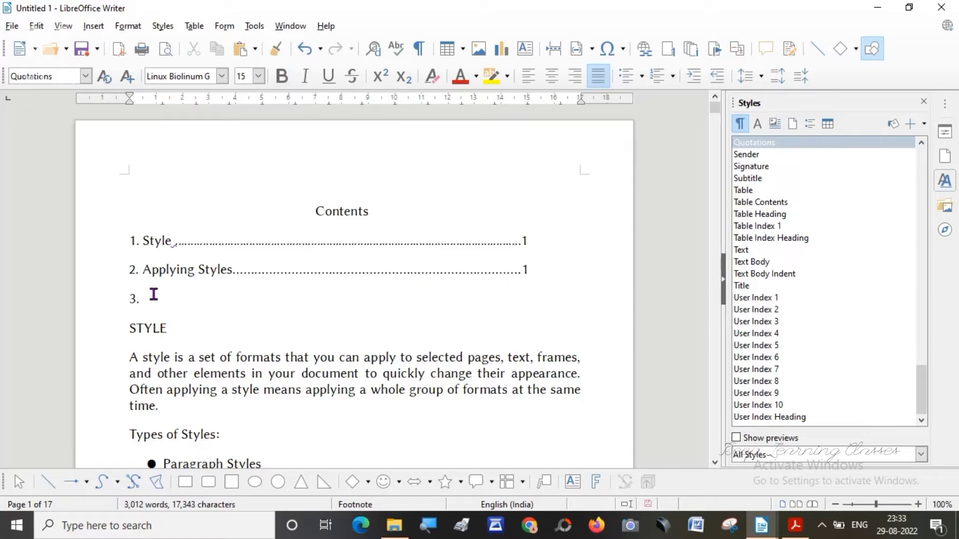
{"action": "key", "text": "ctrl+v"}
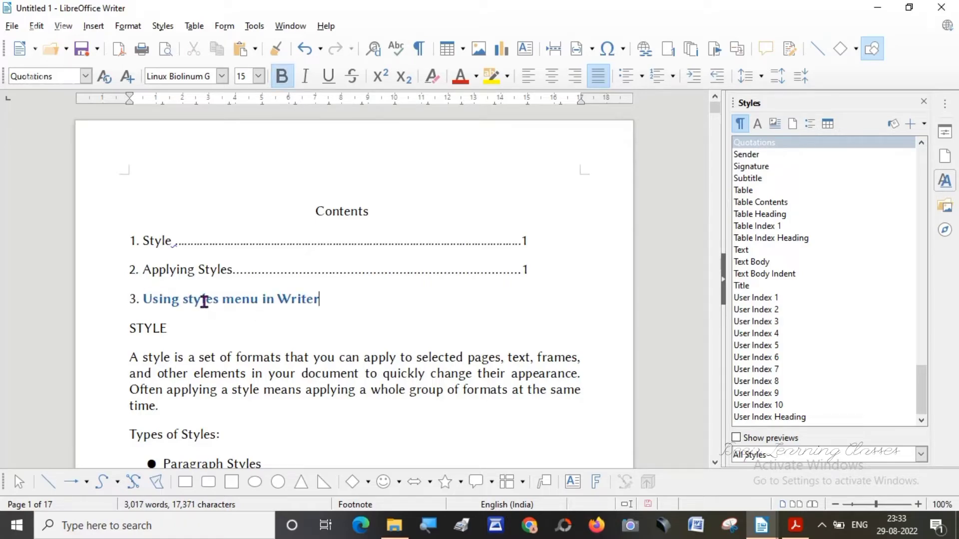
{"action": "key", "text": "Tab"}
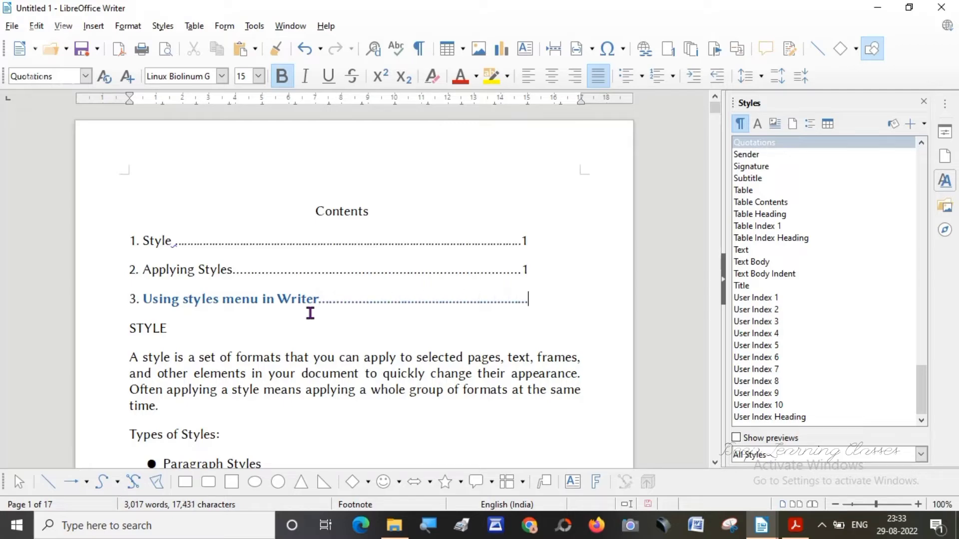
{"action": "key", "text": "Return"}
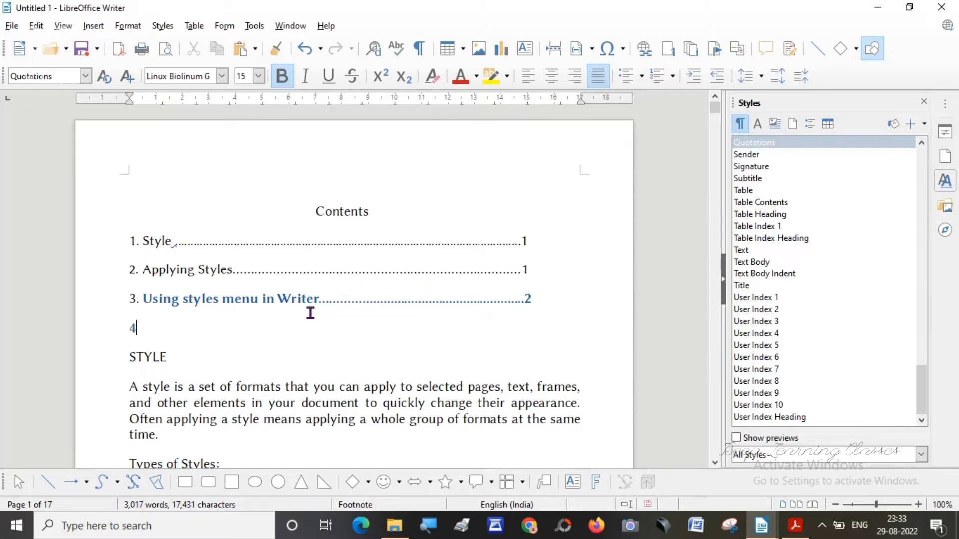
Start entry 4 under Contents by copying "Using Fill Format Mode" from its heading on page 2.
{"action": "type", "text": "4."}
{"action": "left_click_drag", "start_coordinate": [714, 107], "coordinate": [715, 141]}
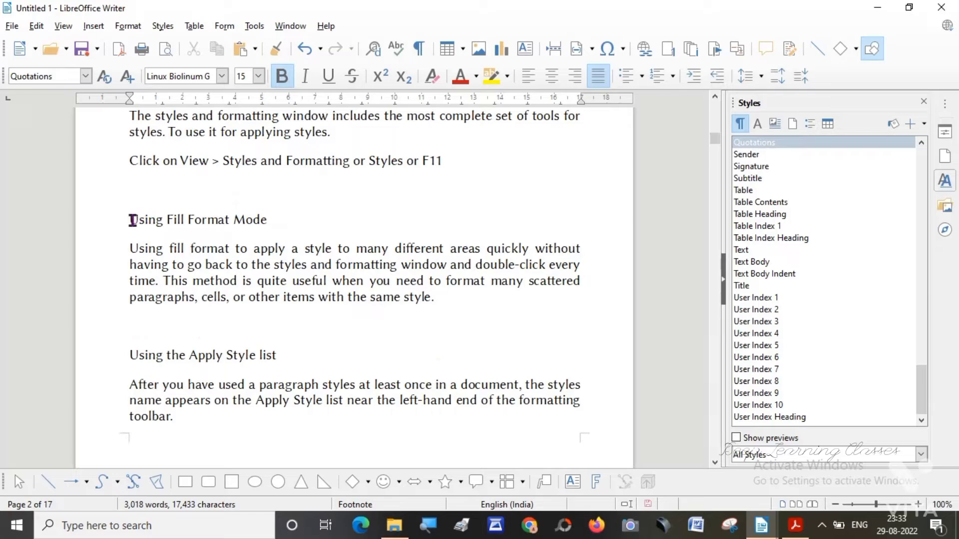
{"action": "left_click", "coordinate": [715, 98]}
{"action": "left_click", "coordinate": [715, 99]}
{"action": "left_click", "coordinate": [716, 98]}
{"action": "left_click", "coordinate": [716, 98]}
{"action": "left_click", "coordinate": [716, 98]}
{"action": "left_click", "coordinate": [716, 98]}
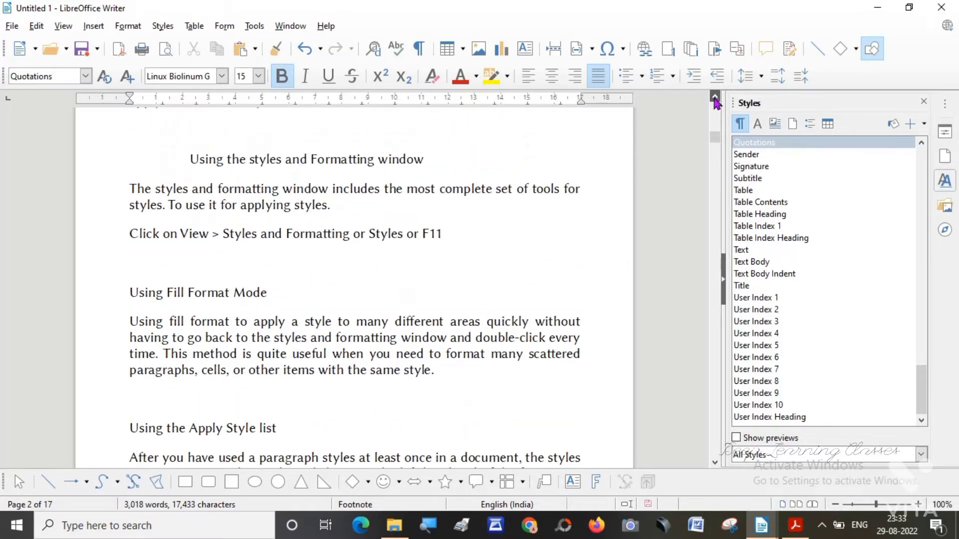
{"action": "left_click", "coordinate": [715, 99]}
{"action": "scroll", "coordinate": [715, 99], "scroll_direction": "up", "scroll_amount": 5}
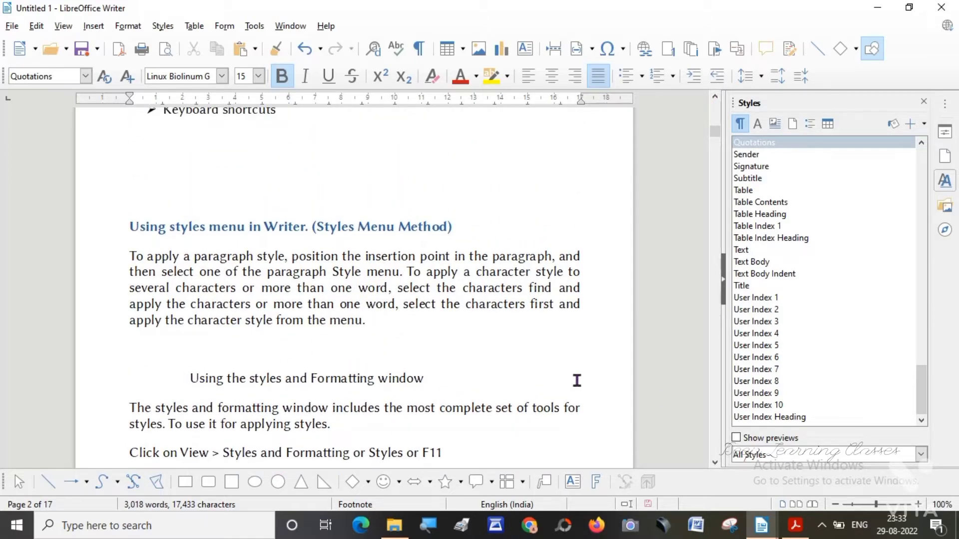
{"action": "left_click", "coordinate": [714, 463]}
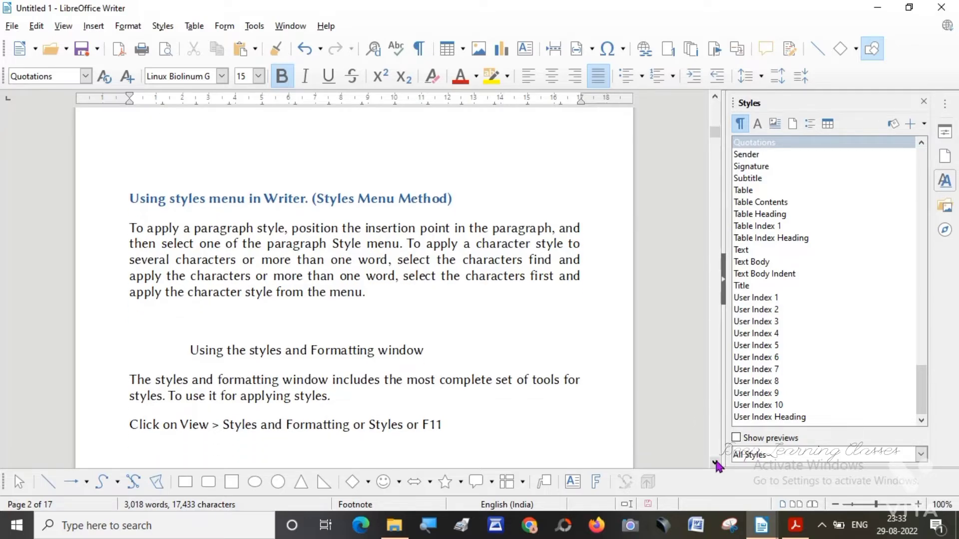
{"action": "left_click", "coordinate": [715, 463]}
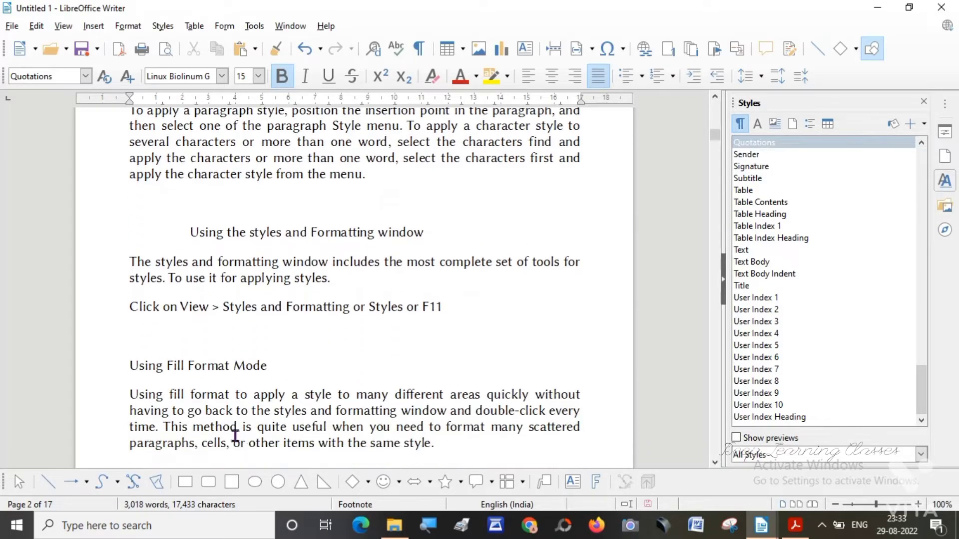
{"action": "left_click_drag", "start_coordinate": [131, 367], "coordinate": [269, 363]}
{"action": "key", "text": "ctrl+c"}
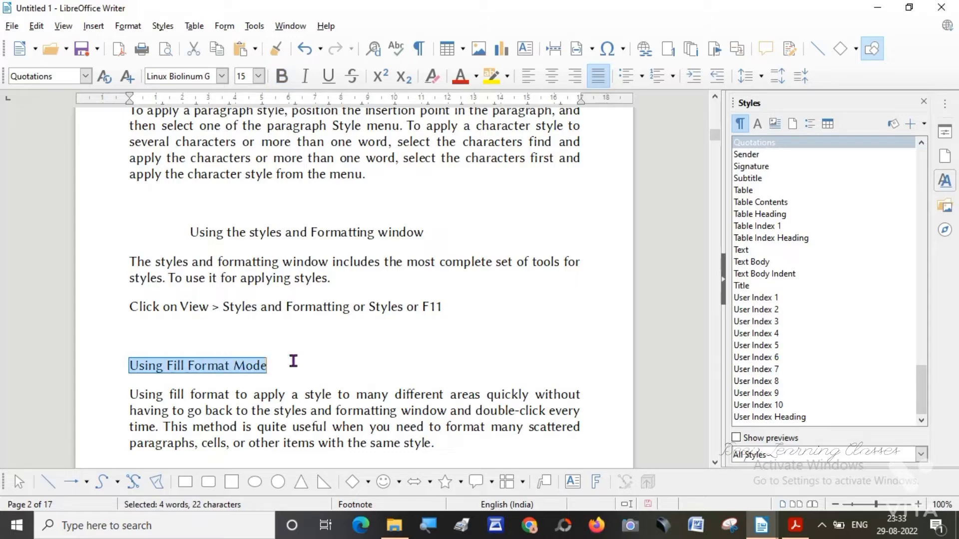
{"action": "left_click_drag", "start_coordinate": [715, 135], "coordinate": [716, 106]}
{"action": "left_click", "coordinate": [151, 328]}
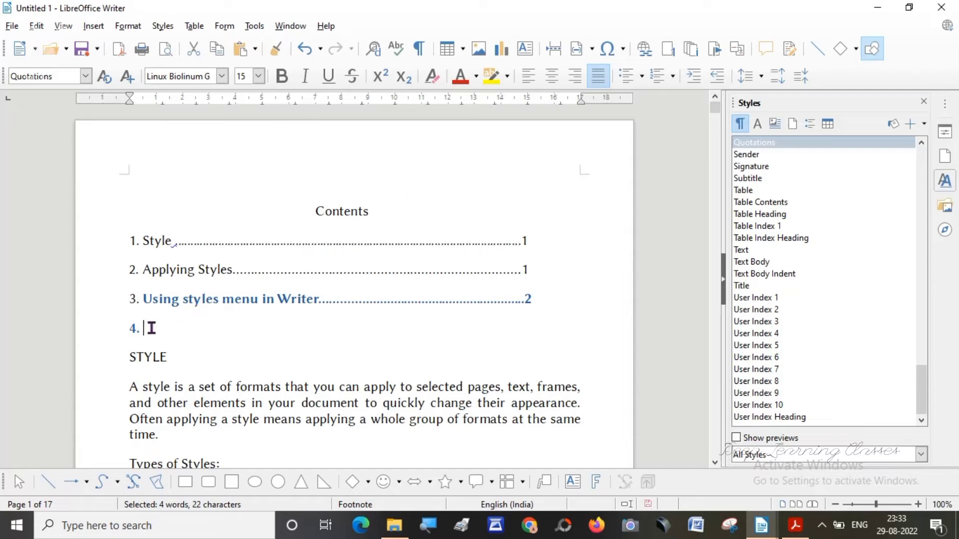
{"action": "key", "text": "ctrl+v"}
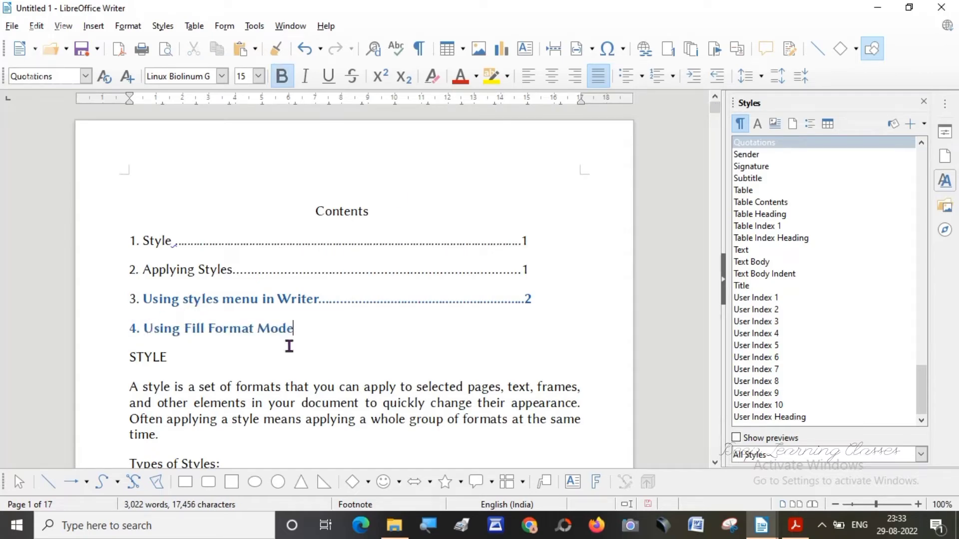
Finish entry 4 with a row of dots and page number 3, and begin a new line numbered 5.
{"action": "type", "text": ".................................................................."}
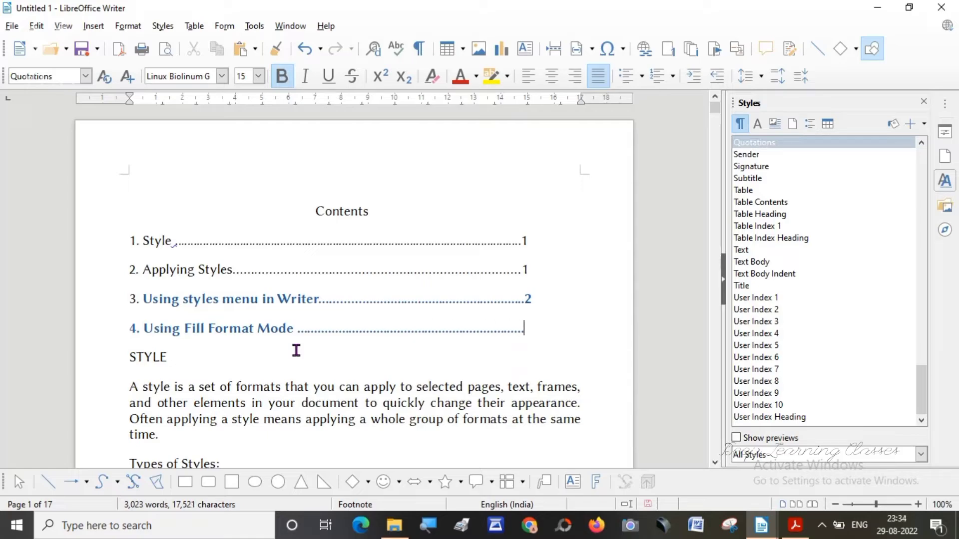
{"action": "type", "text": "3"}
{"action": "key", "text": "Return"}
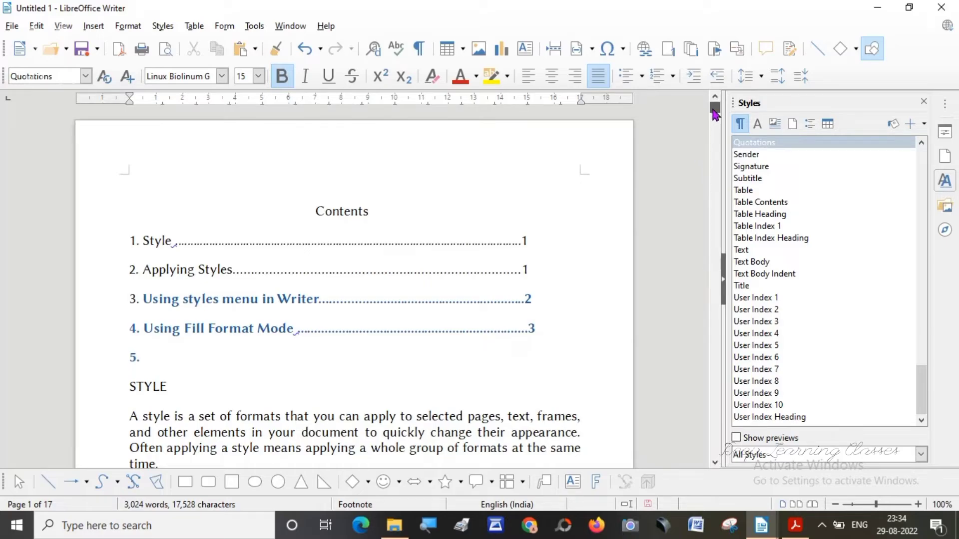
Delete the hand-typed Contents title and all its numbered entries above the STYLE heading.
{"action": "left_click_drag", "start_coordinate": [715, 114], "coordinate": [716, 238]}
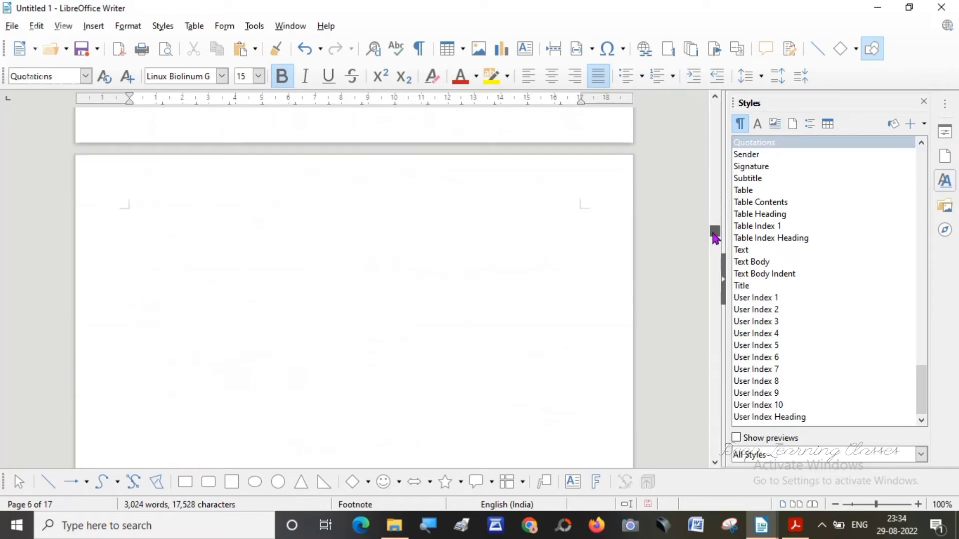
{"action": "left_click_drag", "start_coordinate": [715, 238], "coordinate": [699, 106]}
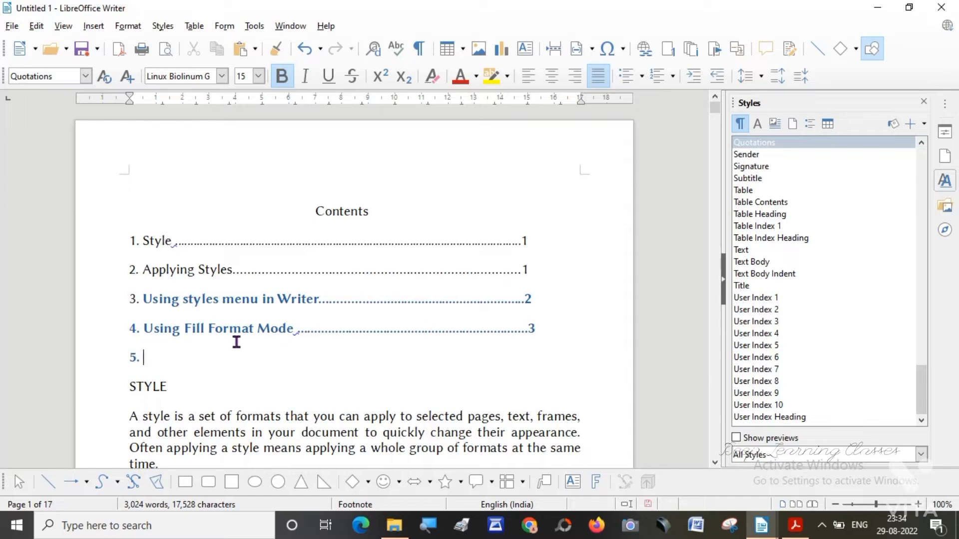
{"action": "left_click_drag", "start_coordinate": [141, 356], "coordinate": [126, 220]}
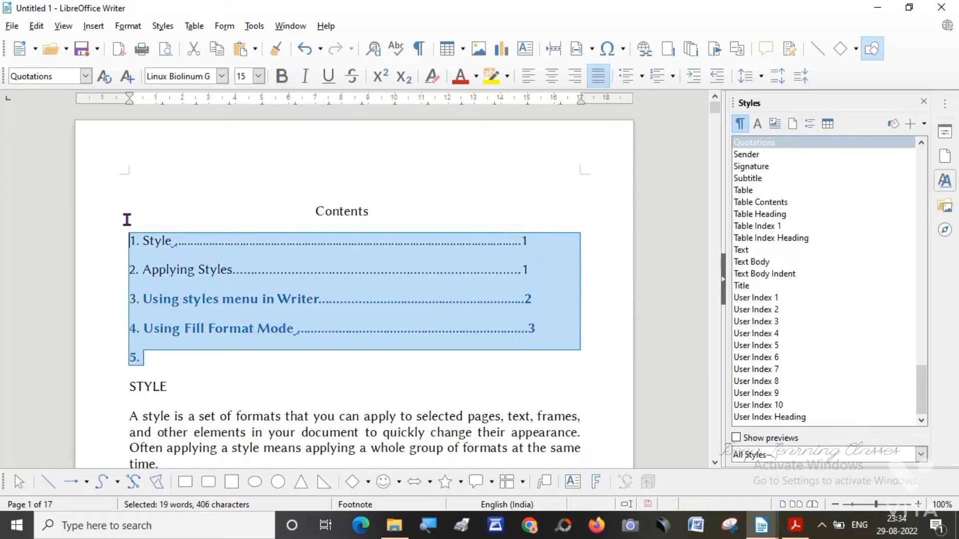
{"action": "key", "text": "Delete"}
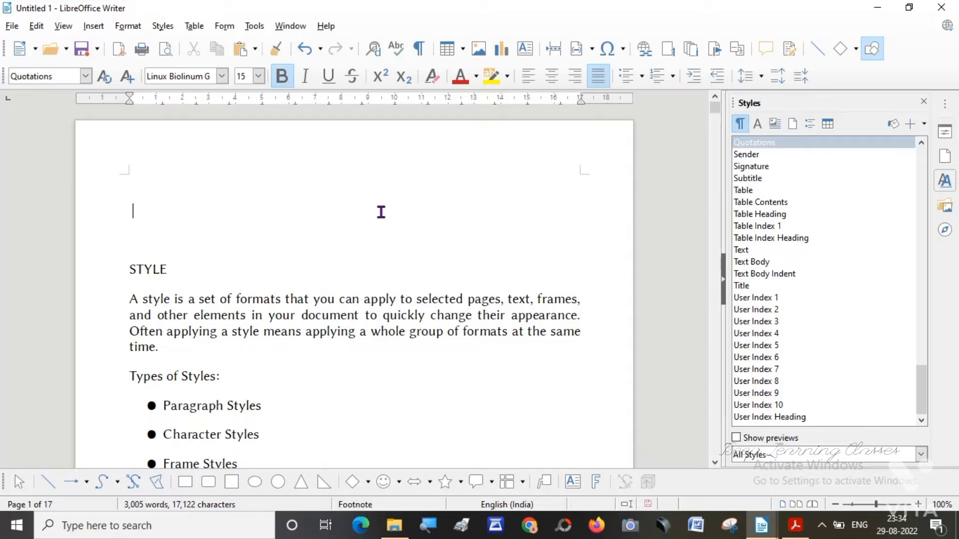
{"action": "key", "text": "BackSpace"}
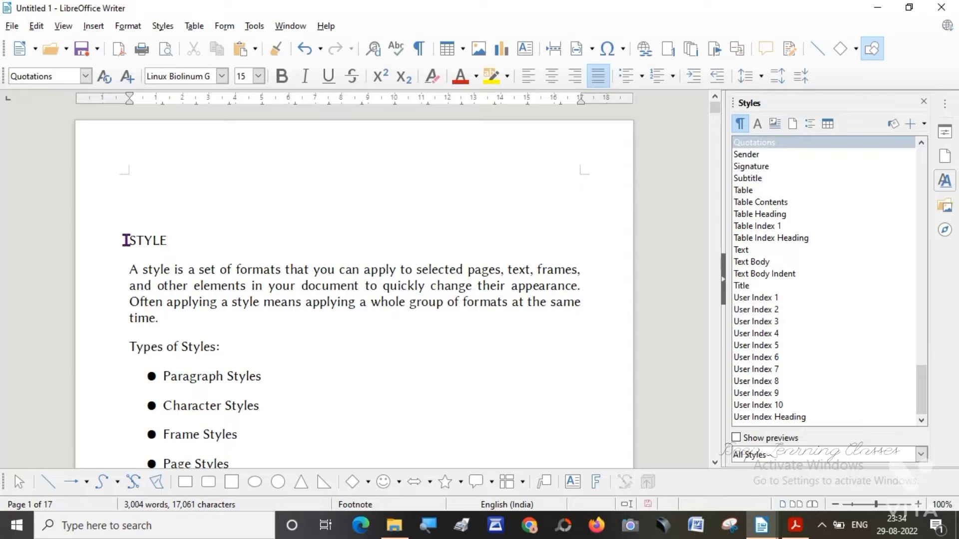
Apply the Title paragraph style to the STYLE heading on page 1.
{"action": "left_click_drag", "start_coordinate": [126, 240], "coordinate": [180, 239]}
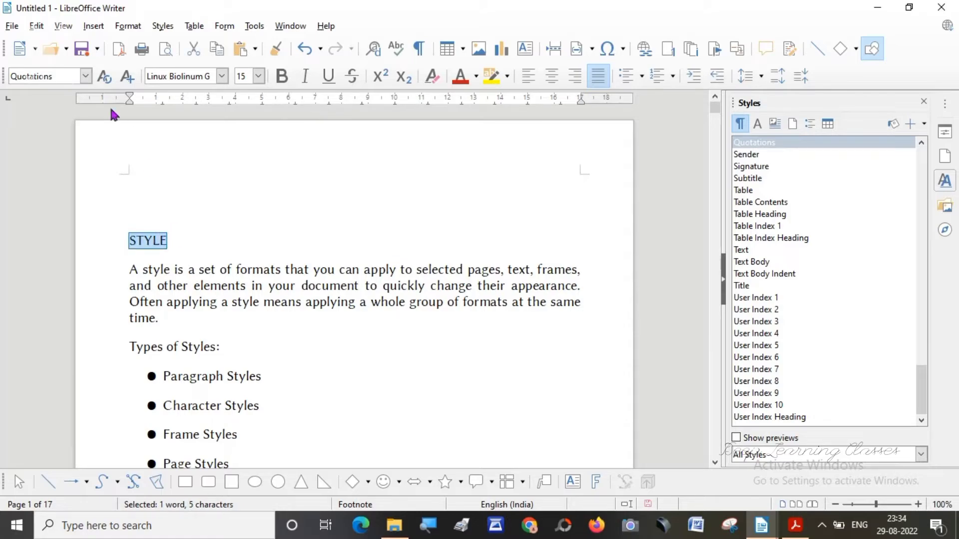
{"action": "left_click", "coordinate": [86, 77]}
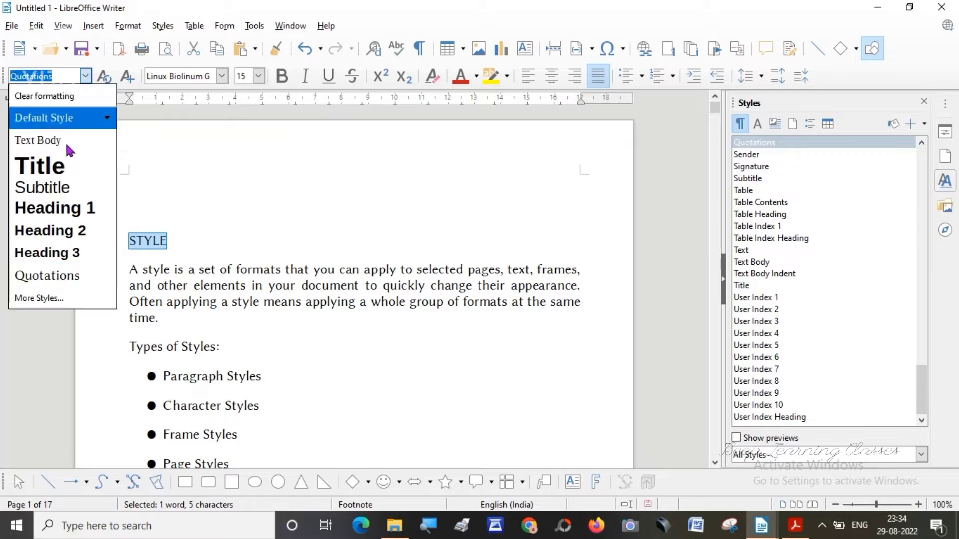
{"action": "left_click", "coordinate": [58, 170]}
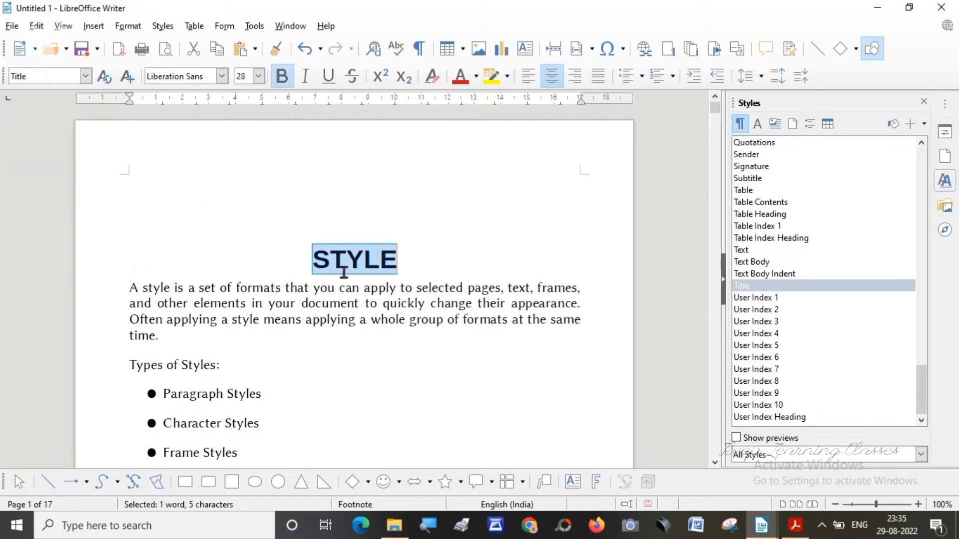
Apply the Heading 1 paragraph style to the "Applying Styles" line on page 1.
{"action": "left_click", "coordinate": [715, 463]}
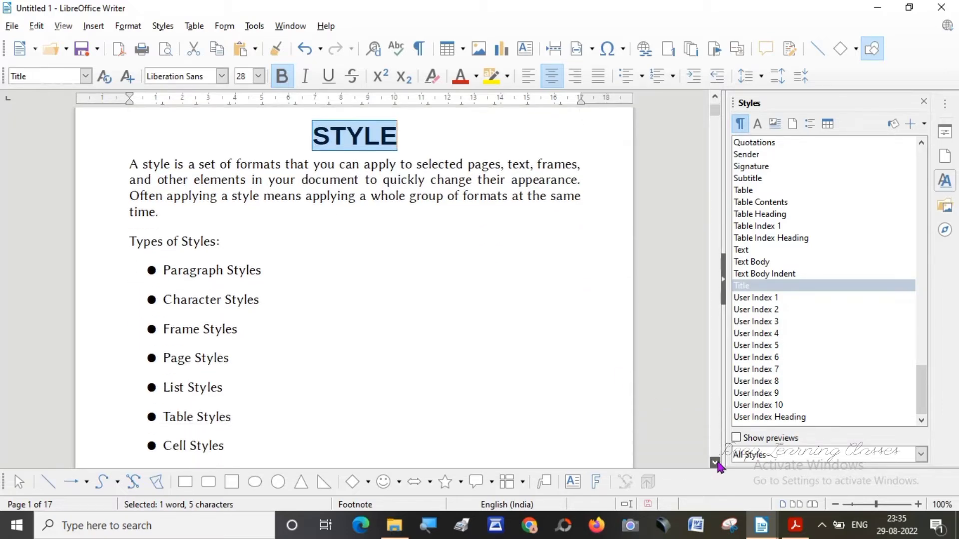
{"action": "left_click", "coordinate": [715, 464]}
{"action": "scroll", "coordinate": [717, 464], "scroll_direction": "down", "scroll_amount": 2}
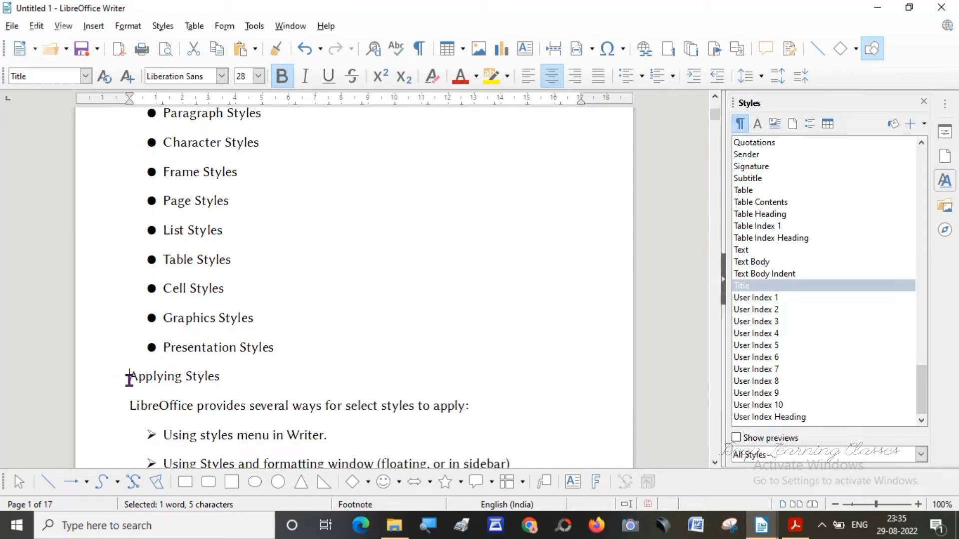
{"action": "left_click_drag", "start_coordinate": [129, 376], "coordinate": [221, 376]}
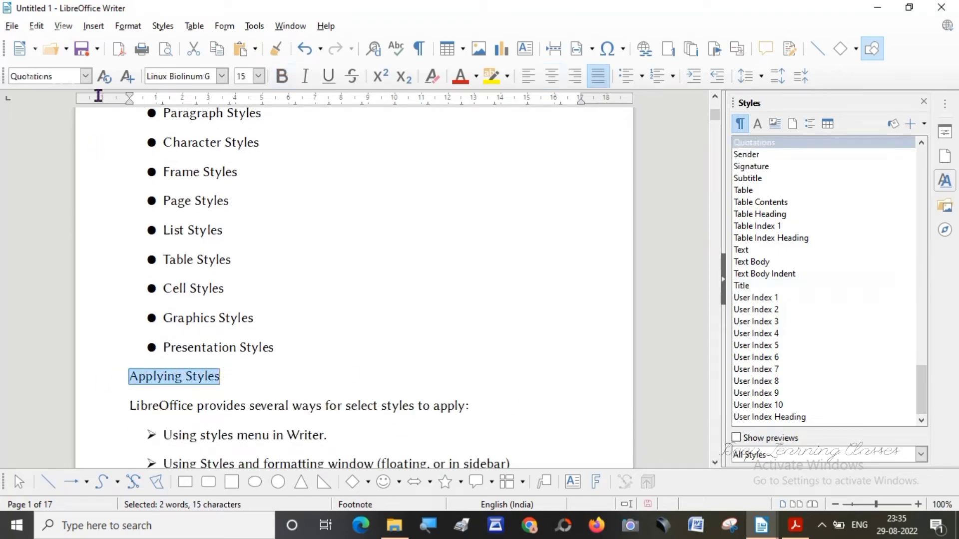
{"action": "left_click", "coordinate": [86, 77]}
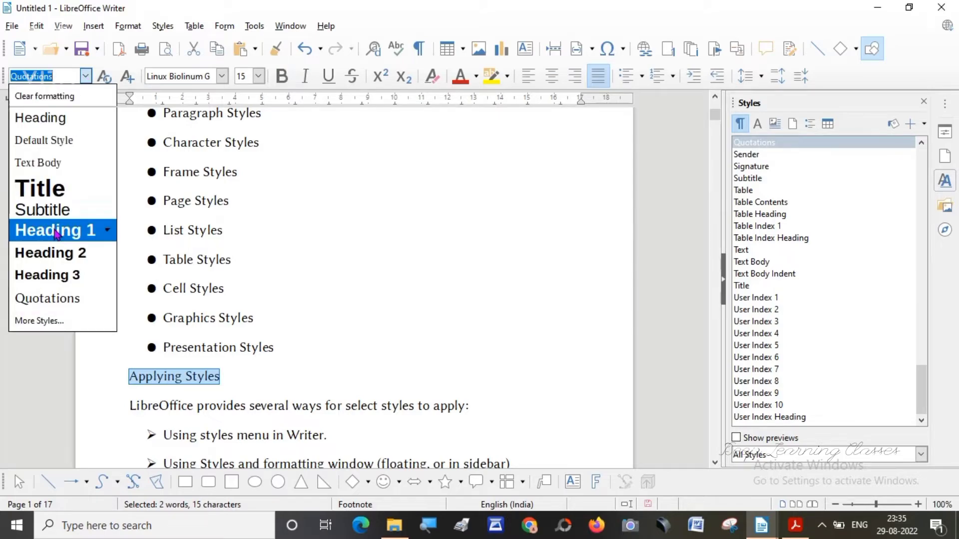
{"action": "left_click", "coordinate": [57, 233]}
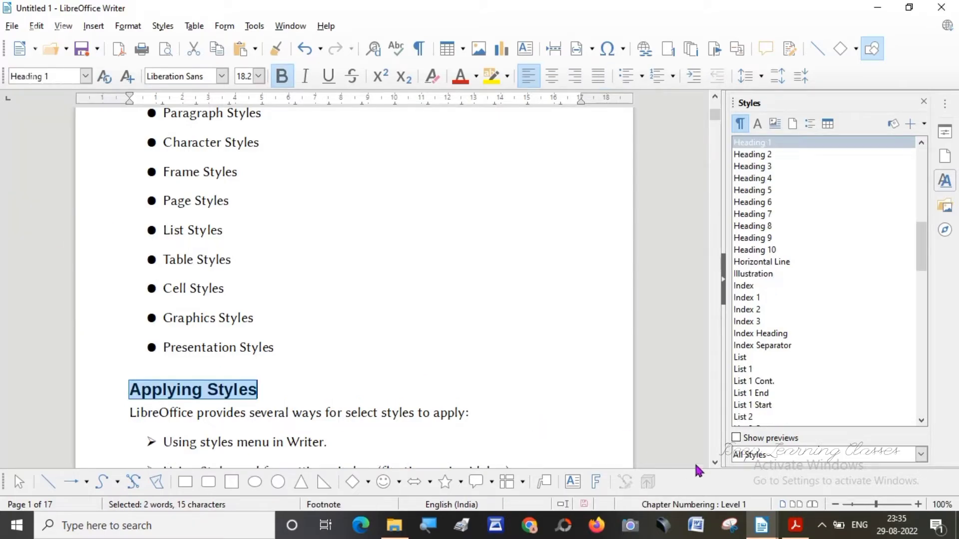
Apply the Heading 1 paragraph style to "Using the styles and Formatting window" on page 2.
{"action": "scroll", "coordinate": [716, 466], "scroll_direction": "down", "scroll_amount": 5}
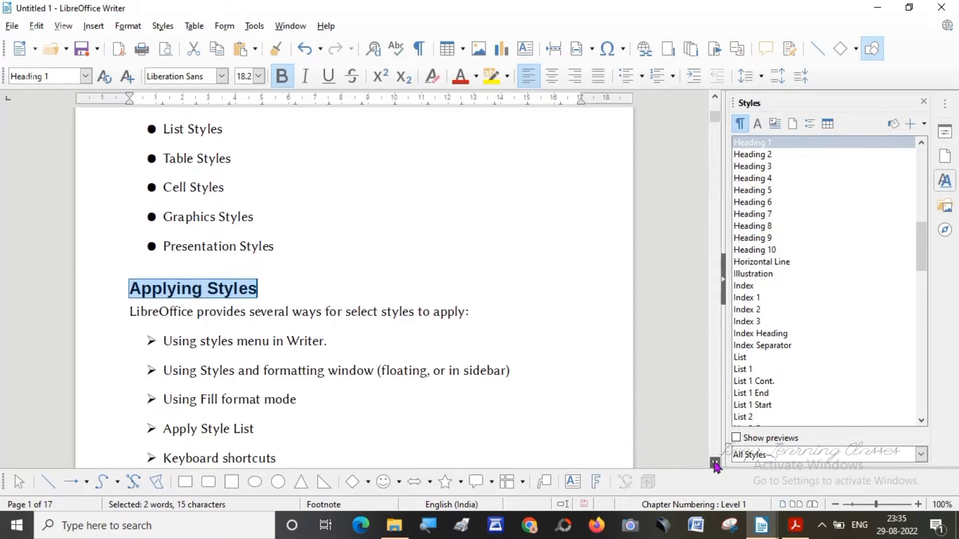
{"action": "scroll", "coordinate": [716, 466], "scroll_direction": "down", "scroll_amount": 8}
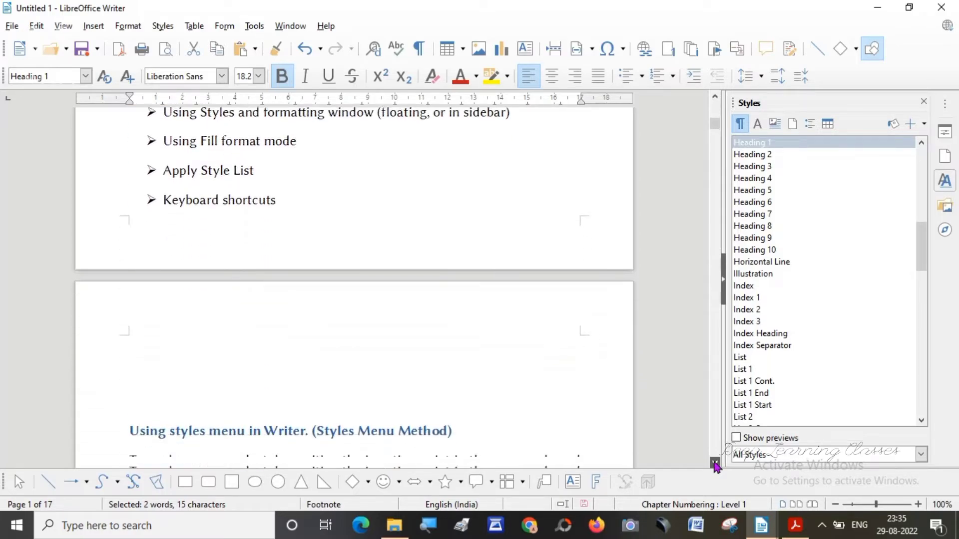
{"action": "scroll", "coordinate": [716, 466], "scroll_direction": "down", "scroll_amount": 7}
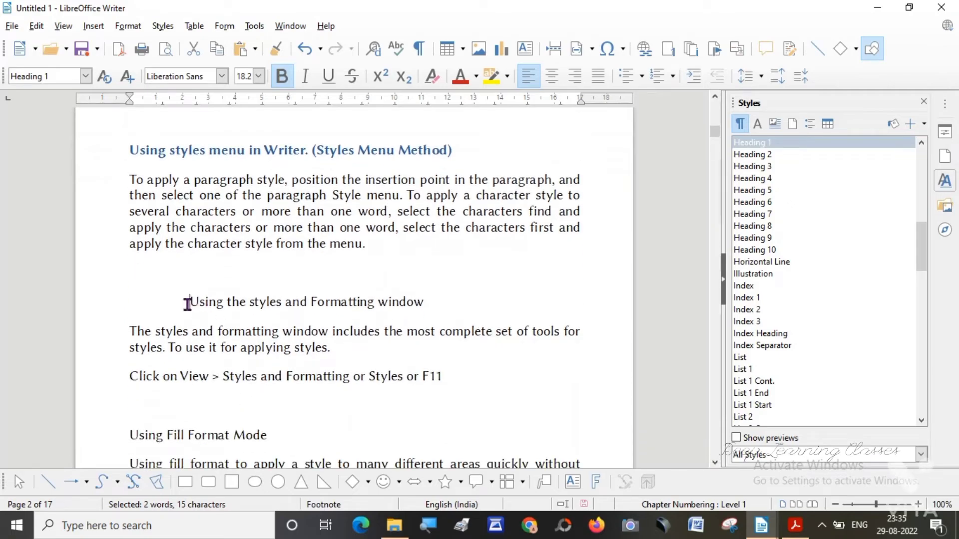
{"action": "left_click_drag", "start_coordinate": [188, 304], "coordinate": [429, 296]}
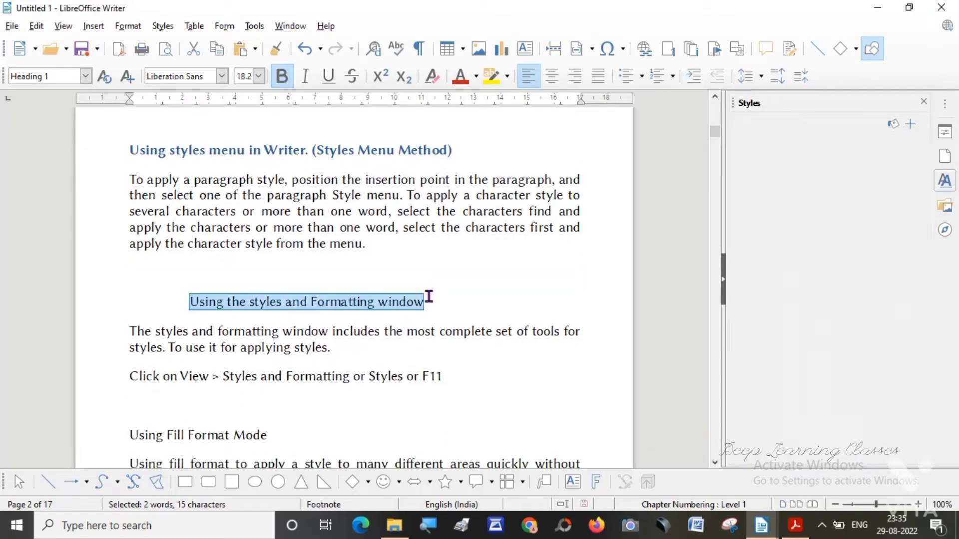
{"action": "left_click", "coordinate": [86, 78]}
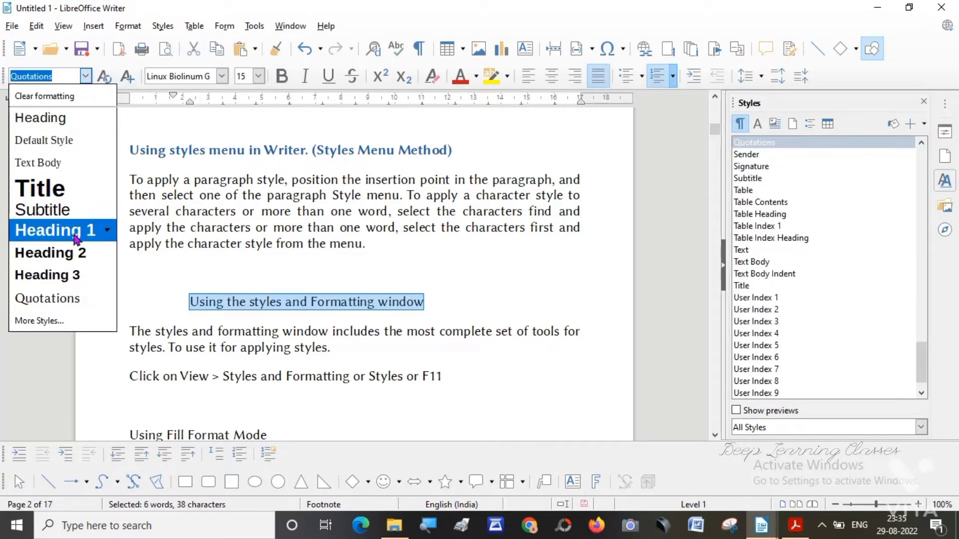
{"action": "left_click", "coordinate": [76, 234]}
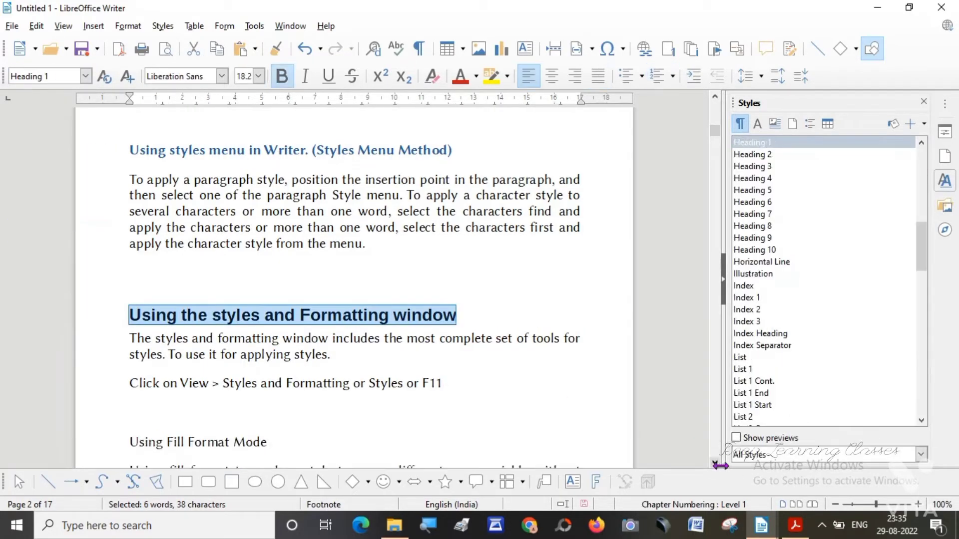
Apply the Heading 1 paragraph style to the "Using Fill Format Mode" line on page 2.
{"action": "left_click", "coordinate": [715, 463]}
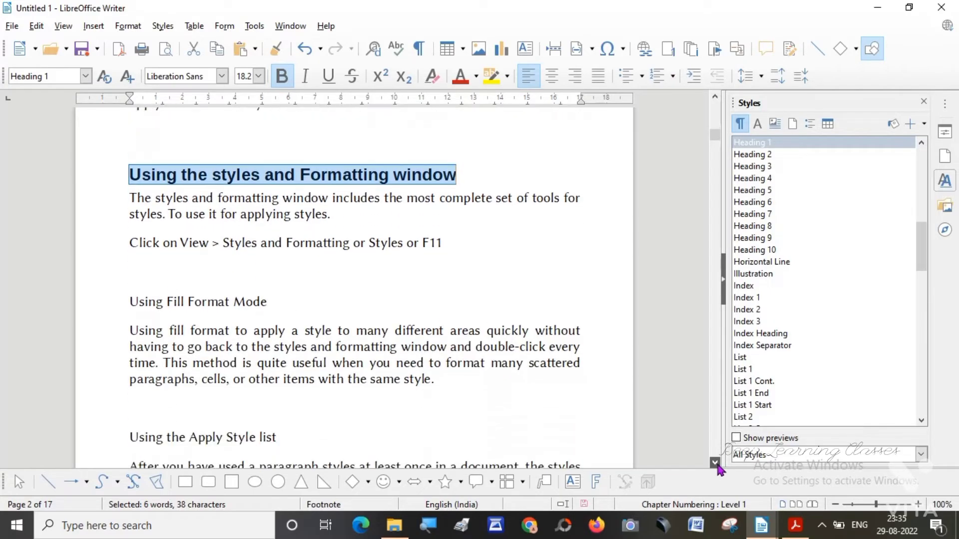
{"action": "left_click", "coordinate": [715, 463]}
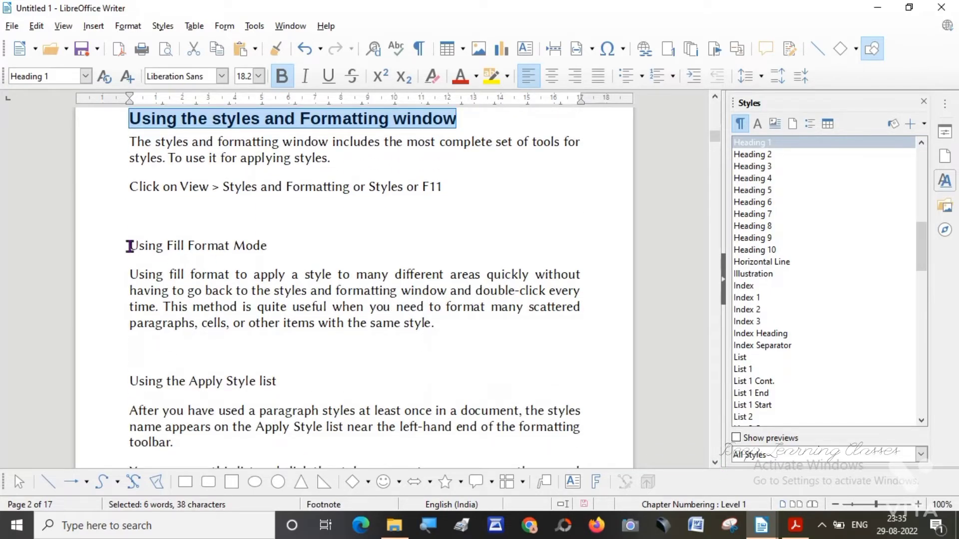
{"action": "left_click_drag", "start_coordinate": [129, 246], "coordinate": [258, 237]}
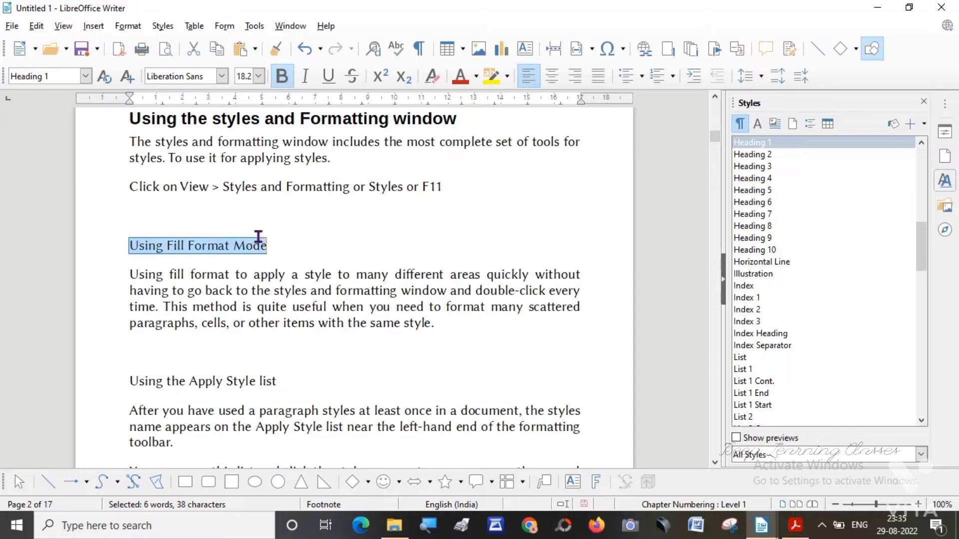
{"action": "left_click", "coordinate": [86, 76]}
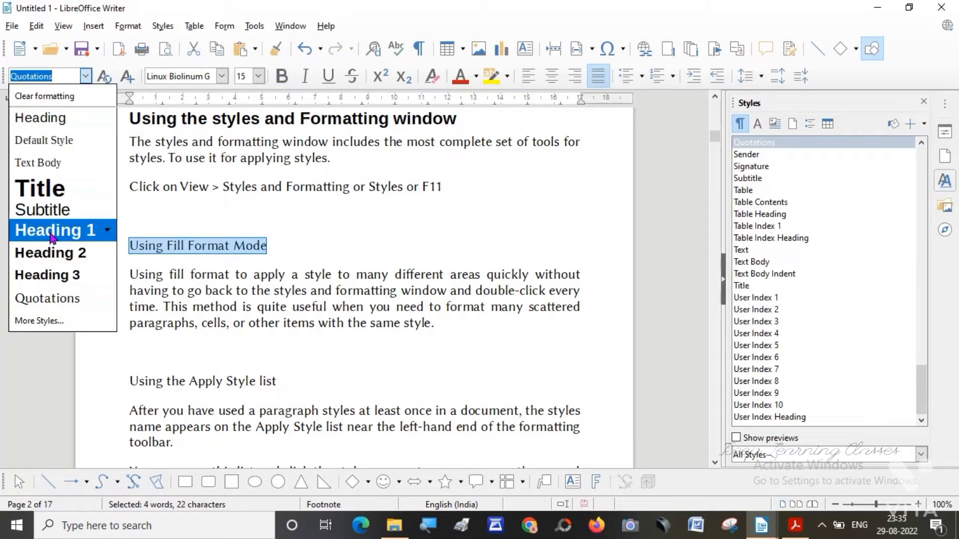
{"action": "left_click", "coordinate": [53, 234]}
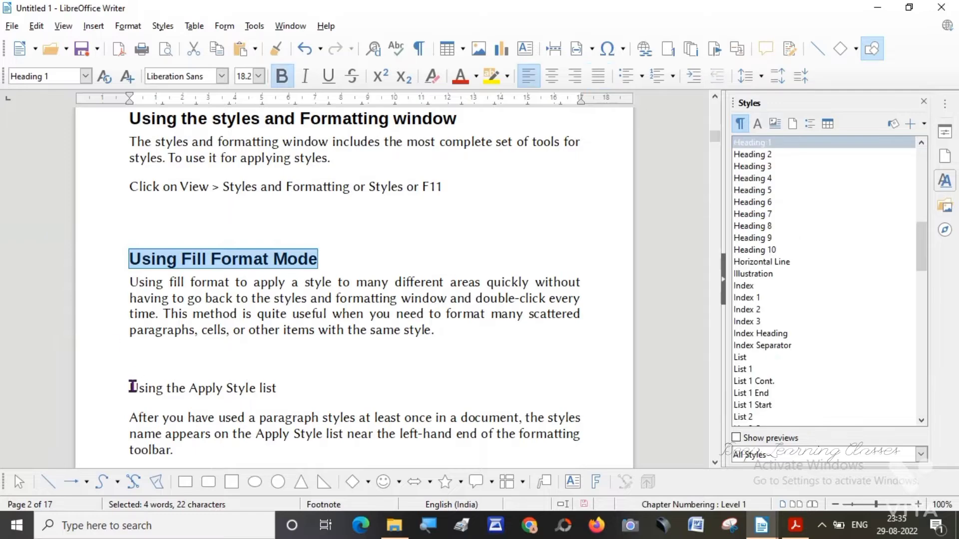
Apply the Heading 1 paragraph style to the "Using the Apply Style list" line on page 2.
{"action": "left_click_drag", "start_coordinate": [130, 388], "coordinate": [278, 386]}
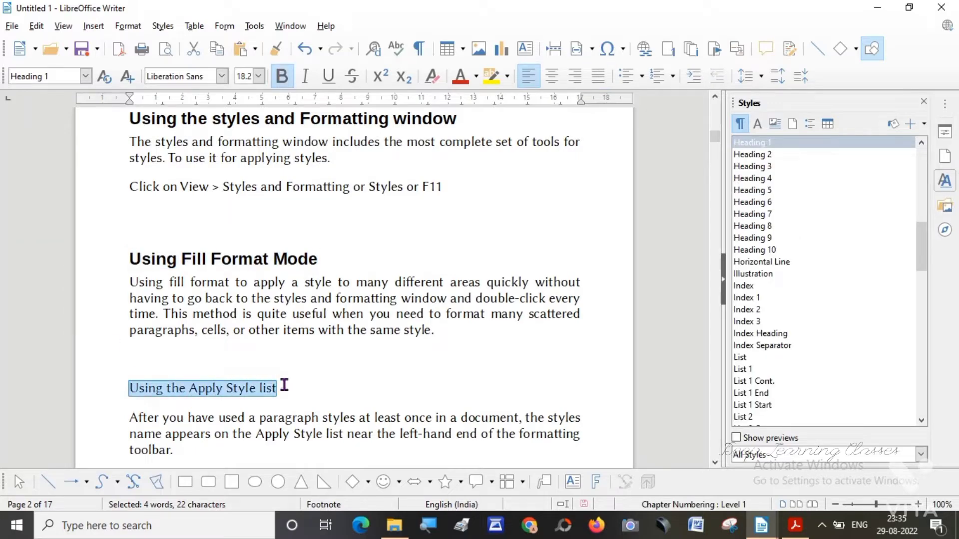
{"action": "left_click", "coordinate": [86, 76]}
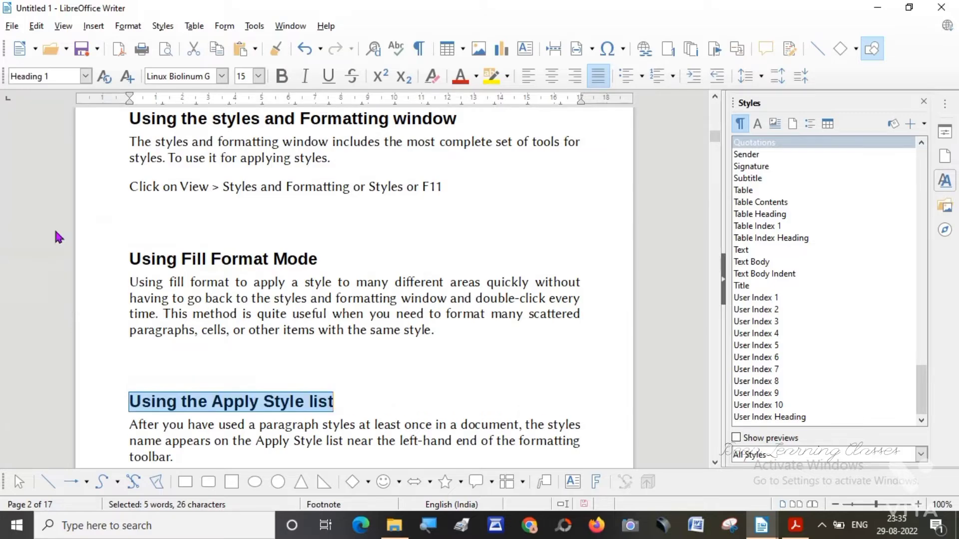
{"action": "left_click", "coordinate": [56, 233]}
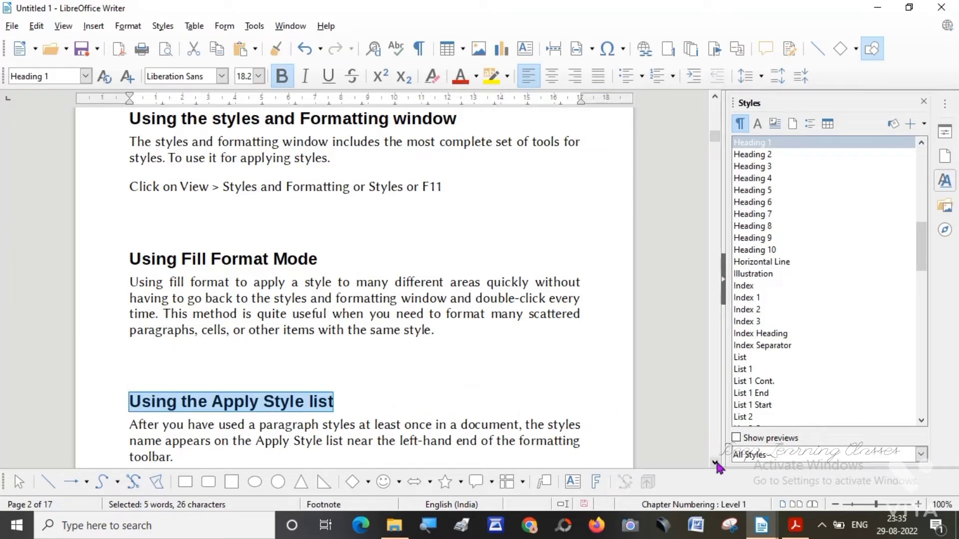
Apply the Heading 1 paragraph style to the "Using keyboard Shortcuts" line on page 3.
{"action": "left_click", "coordinate": [716, 462]}
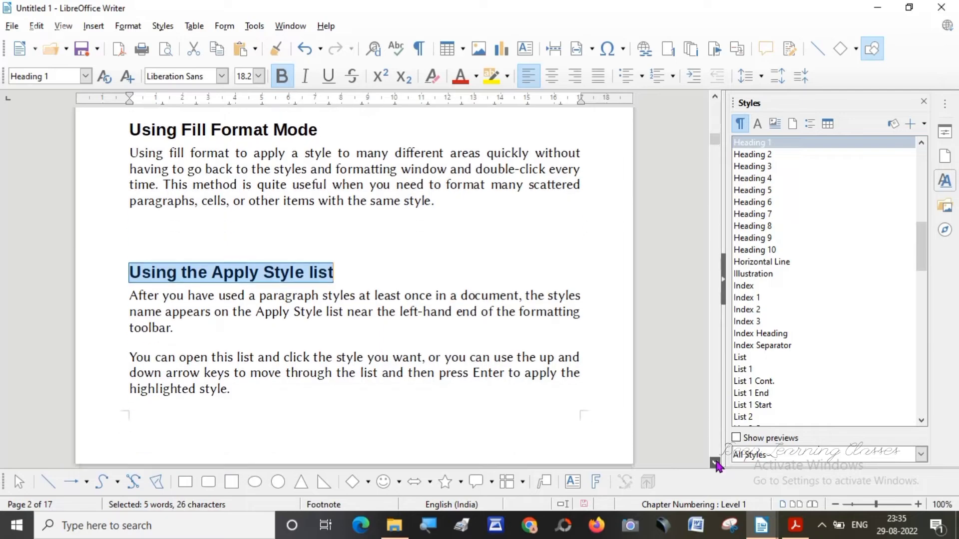
{"action": "left_click_drag", "start_coordinate": [715, 464], "coordinate": [715, 463]}
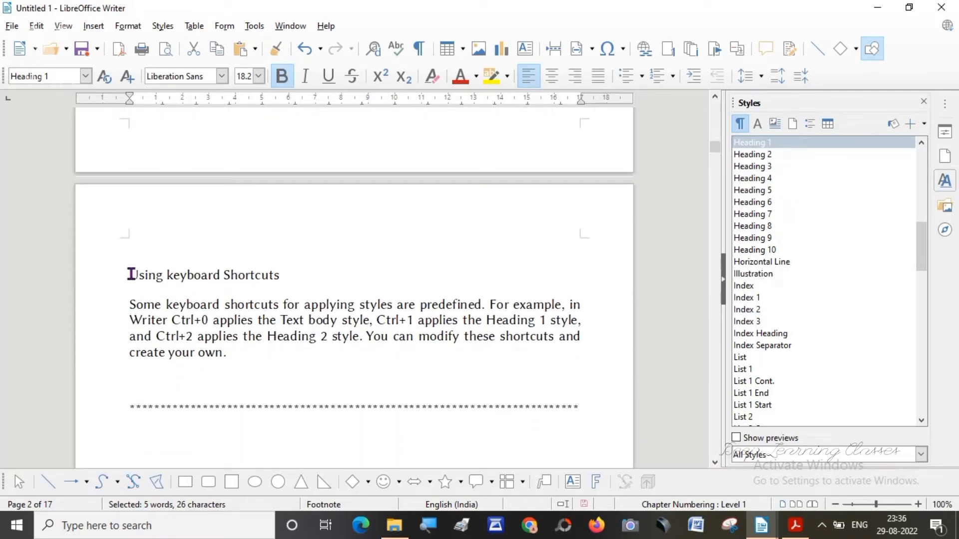
{"action": "left_click_drag", "start_coordinate": [131, 274], "coordinate": [265, 276]}
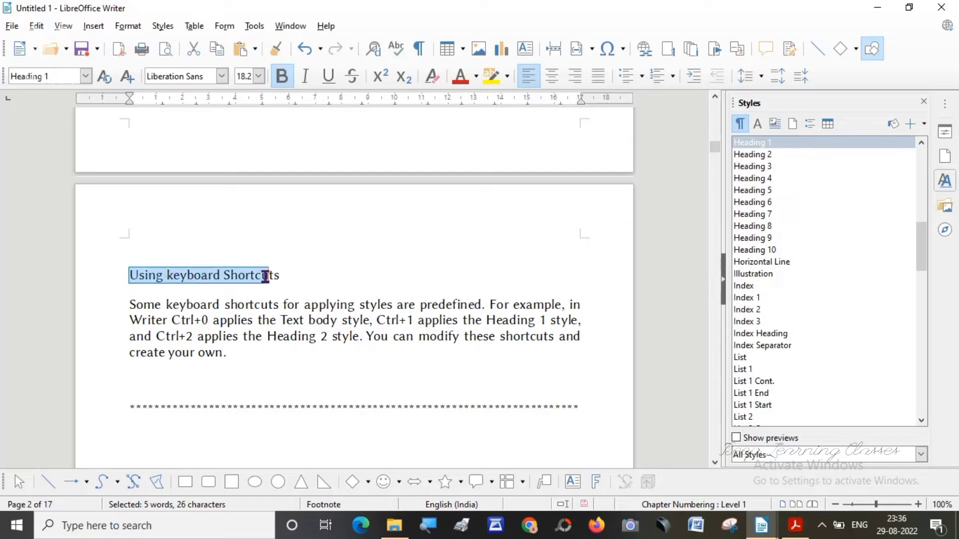
{"action": "left_click", "coordinate": [86, 76]}
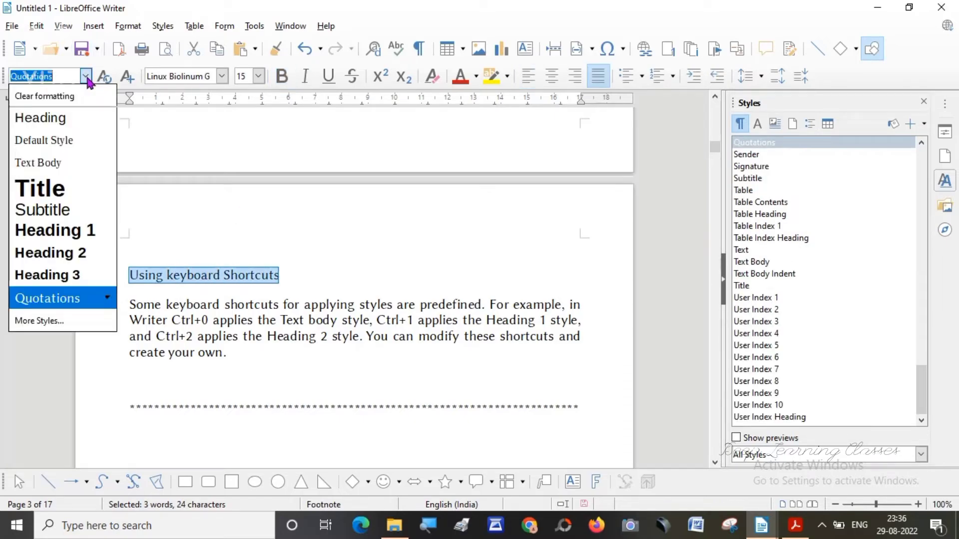
{"action": "left_click", "coordinate": [68, 234]}
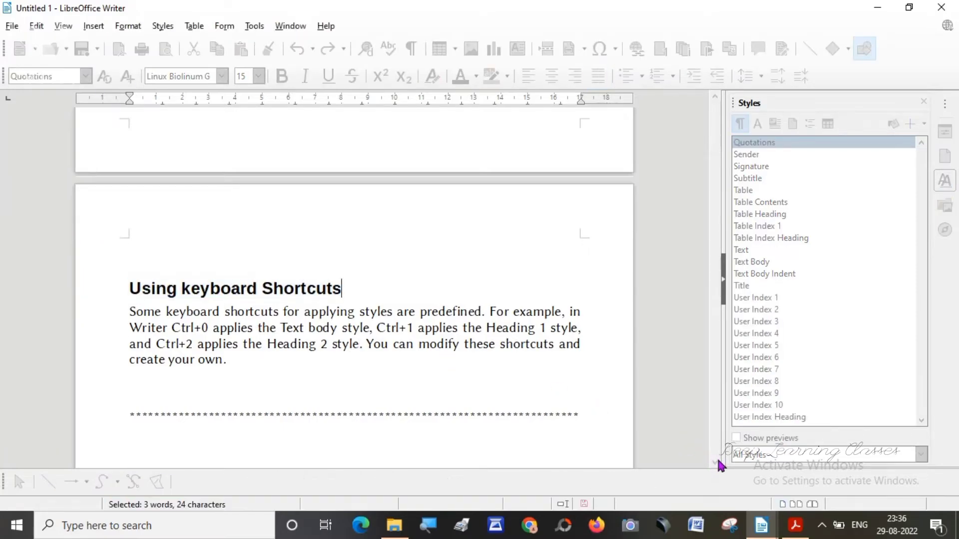
Apply the Title paragraph style to the "Modifying, Creating and Deleting Styles." line on page 3.
{"action": "left_click", "coordinate": [715, 463]}
{"action": "left_click", "coordinate": [716, 463]}
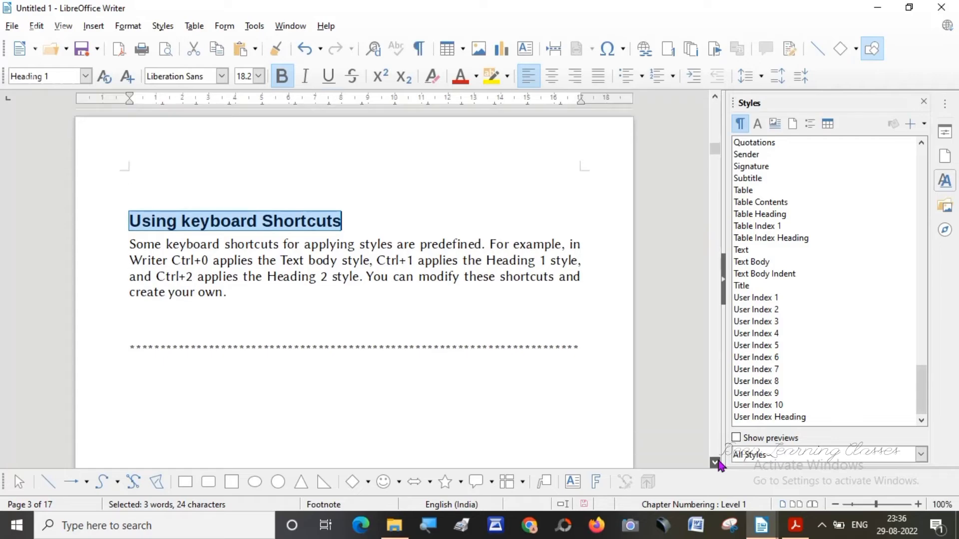
{"action": "left_click", "coordinate": [715, 463]}
{"action": "left_click", "coordinate": [715, 463]}
{"action": "left_click", "coordinate": [715, 463]}
{"action": "left_click", "coordinate": [715, 463]}
{"action": "left_click", "coordinate": [715, 463]}
{"action": "left_click", "coordinate": [715, 463]}
{"action": "left_click", "coordinate": [715, 463]}
{"action": "left_click", "coordinate": [715, 463]}
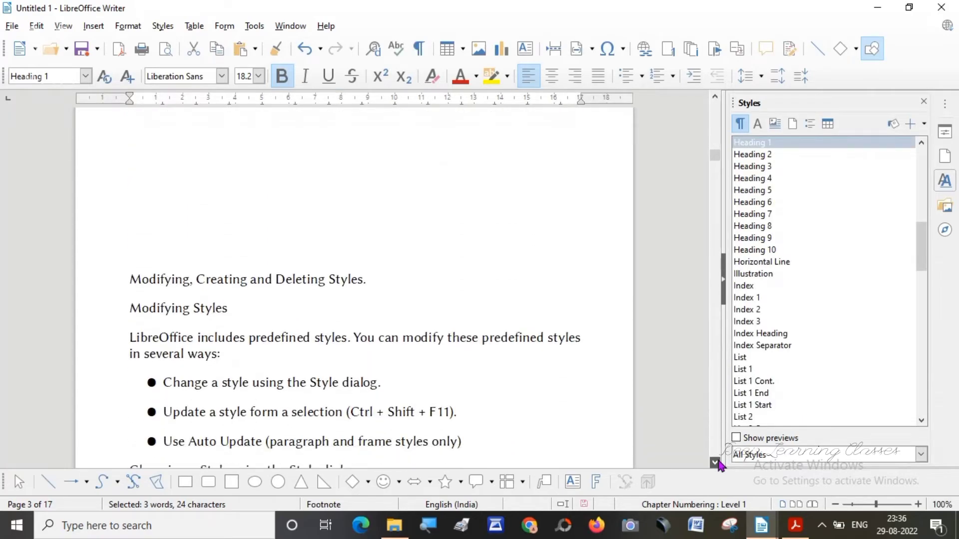
{"action": "left_click", "coordinate": [715, 463]}
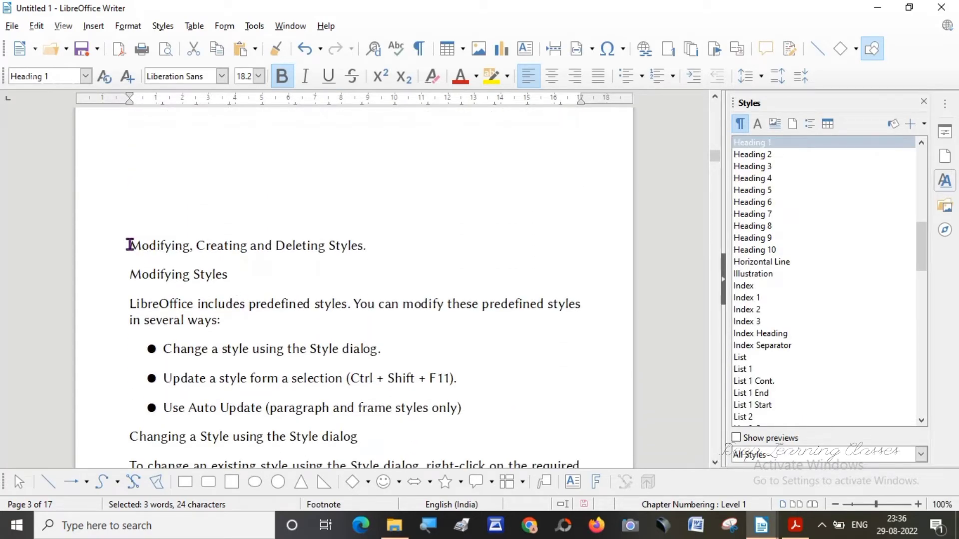
{"action": "left_click_drag", "start_coordinate": [133, 247], "coordinate": [375, 229]}
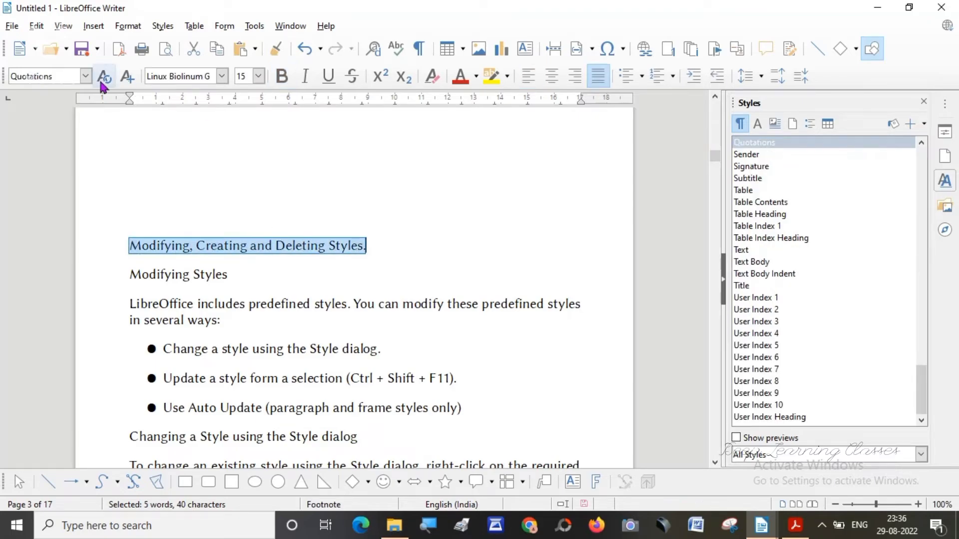
{"action": "left_click", "coordinate": [86, 76]}
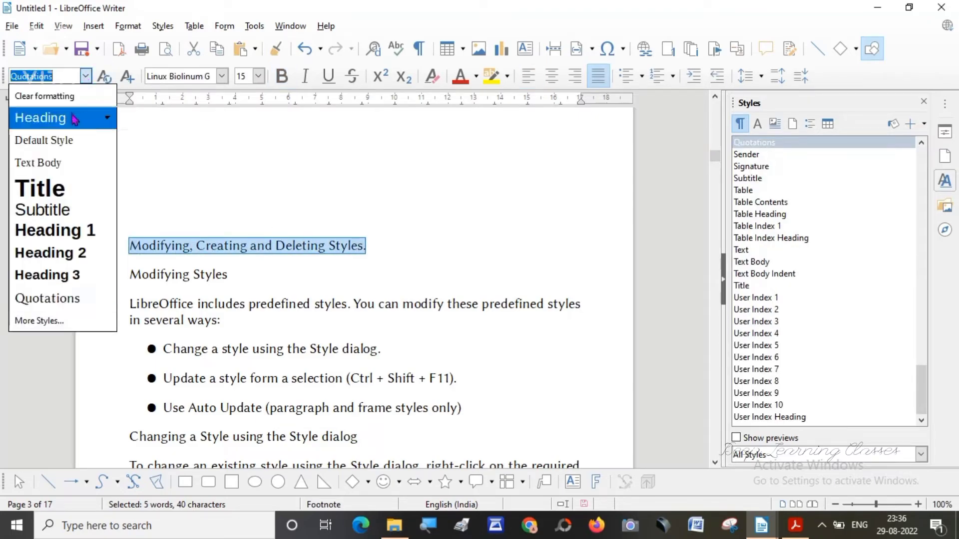
{"action": "left_click", "coordinate": [55, 190]}
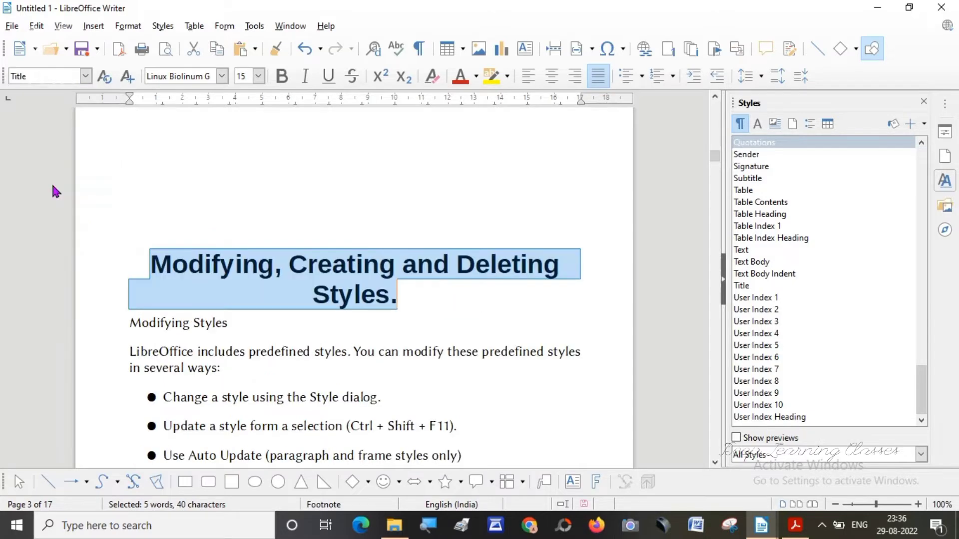
{"action": "left_click", "coordinate": [192, 333]}
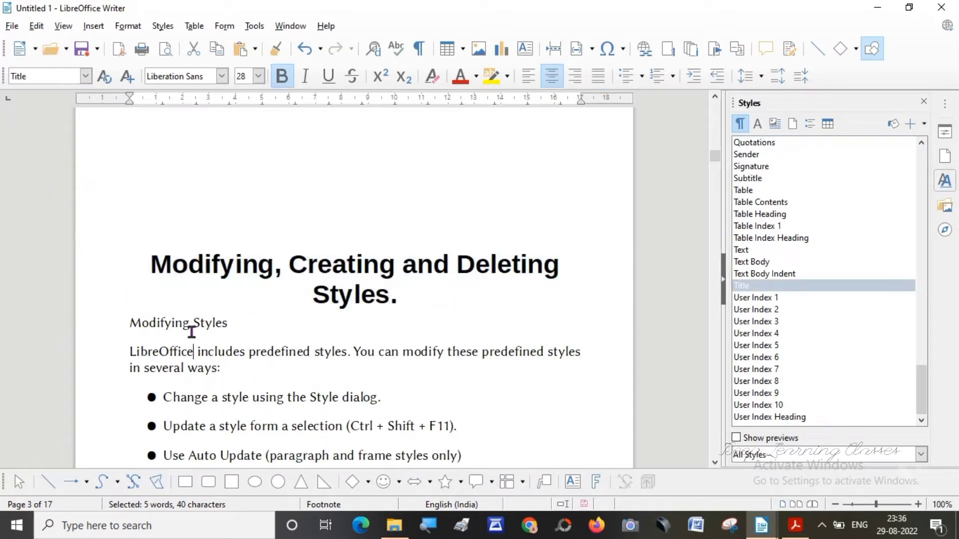
Apply the Heading 1 paragraph style to the "Modifying Styles" line directly below the page 3 title.
{"action": "left_click_drag", "start_coordinate": [130, 323], "coordinate": [233, 325]}
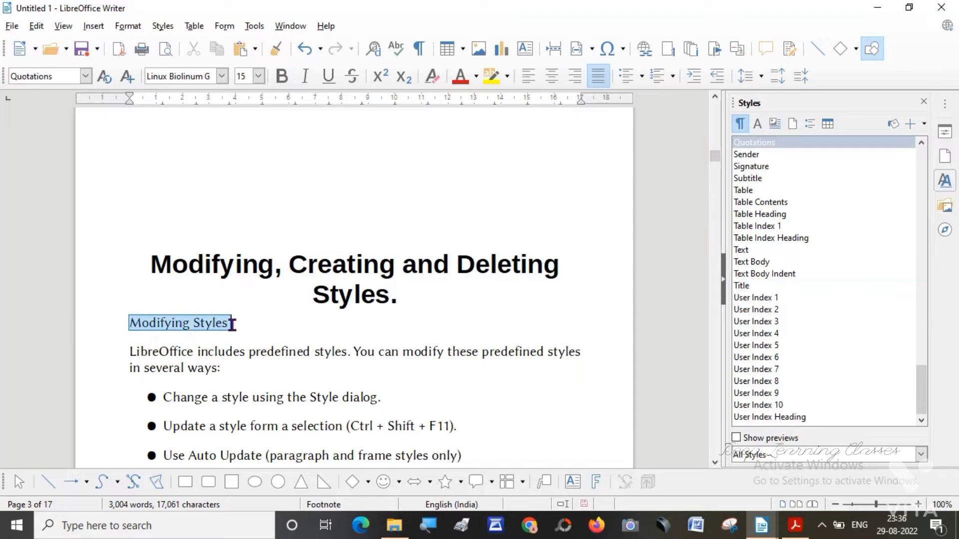
{"action": "left_click", "coordinate": [87, 76]}
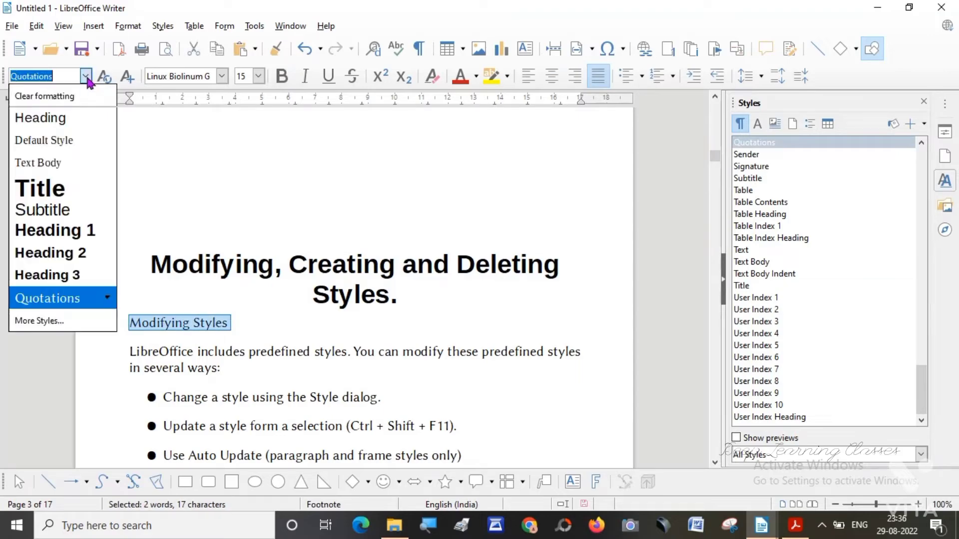
{"action": "left_click", "coordinate": [53, 235]}
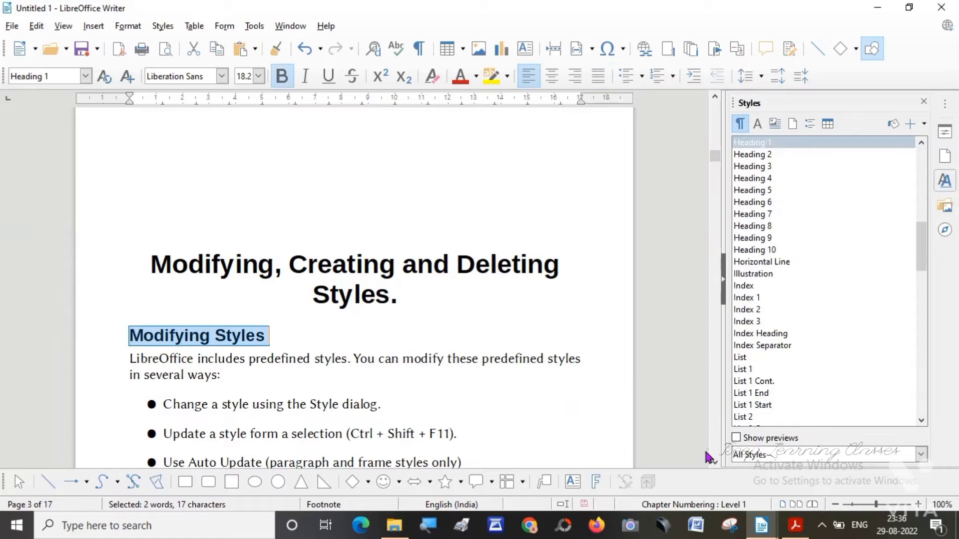
Apply the Heading 1 paragraph style to the "Creating New (Custom) styles:" line on page 4.
{"action": "left_click", "coordinate": [715, 462]}
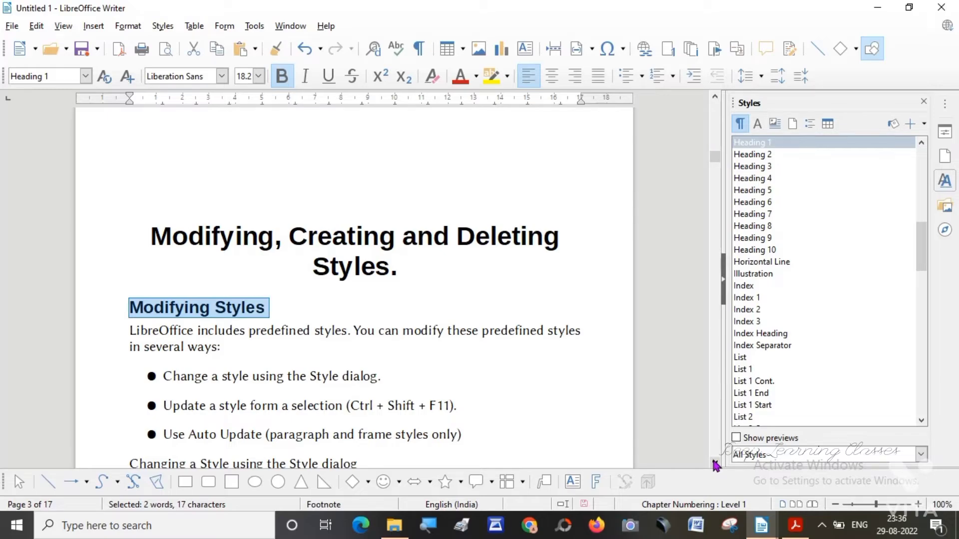
{"action": "left_click", "coordinate": [716, 463]}
{"action": "left_click", "coordinate": [715, 463]}
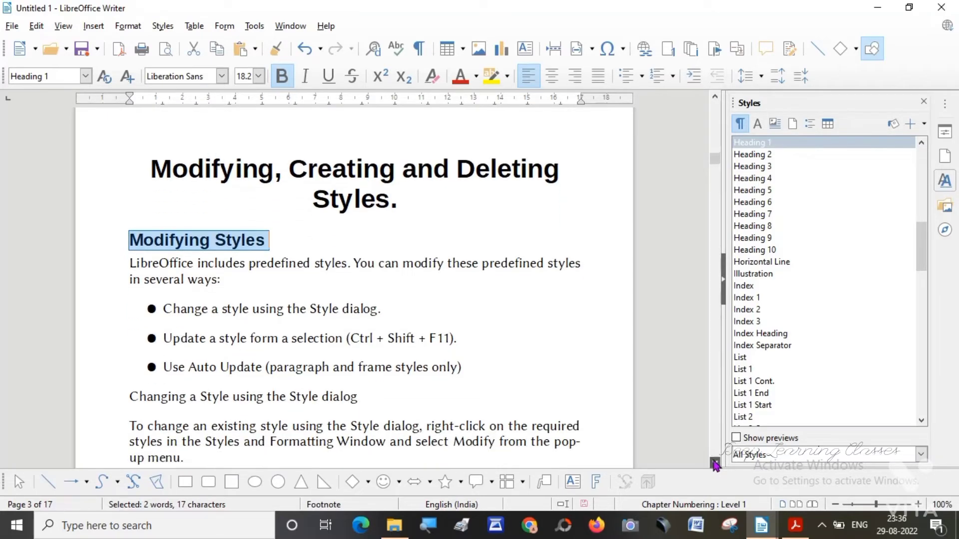
{"action": "left_click", "coordinate": [716, 464]}
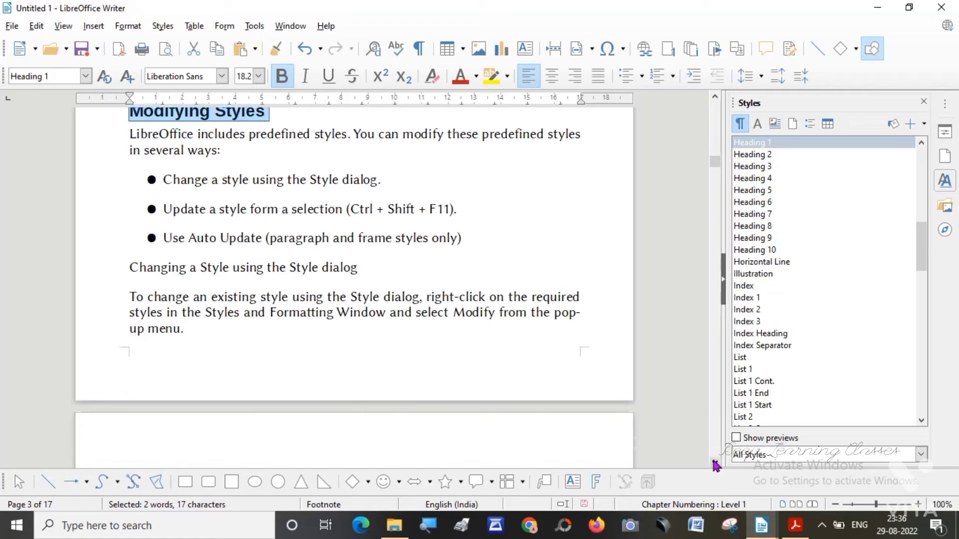
{"action": "left_click", "coordinate": [716, 465]}
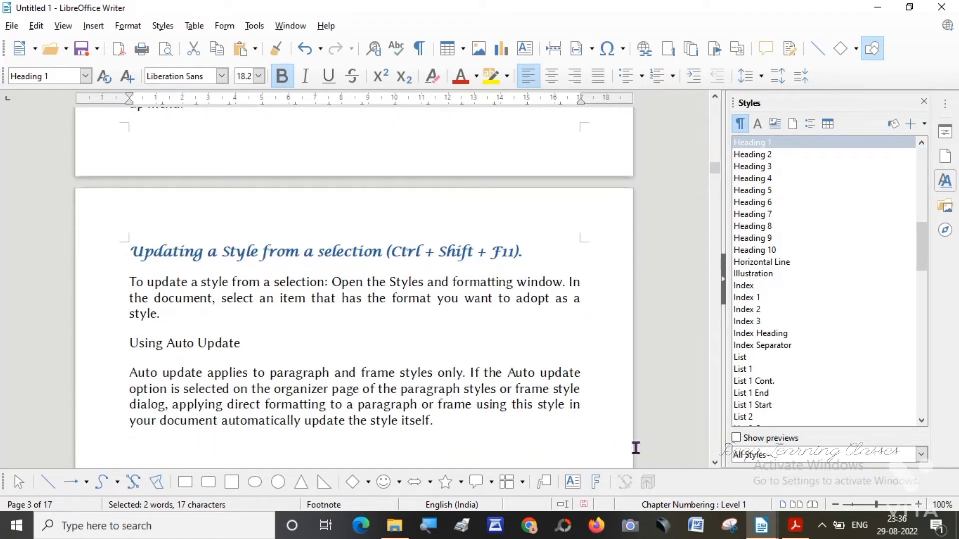
{"action": "left_click", "coordinate": [715, 463]}
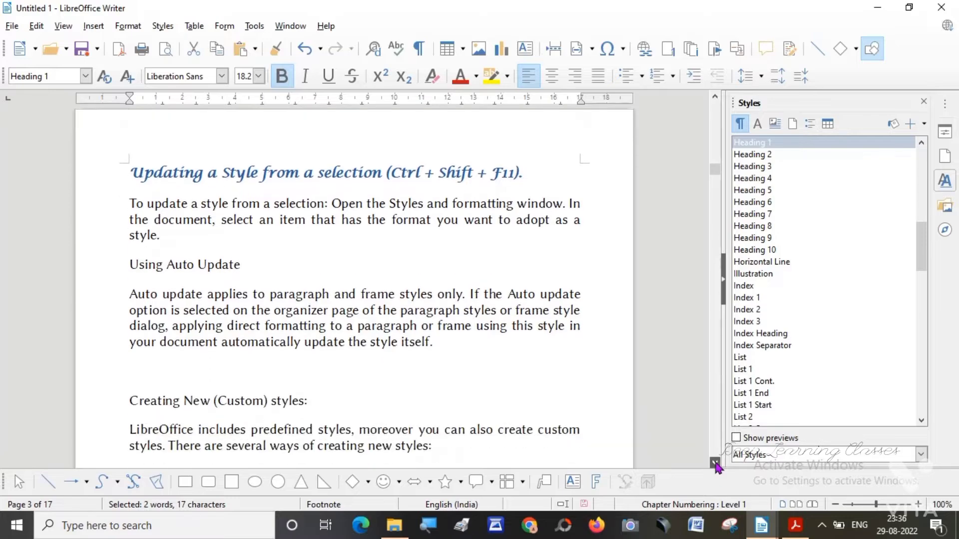
{"action": "left_click", "coordinate": [716, 464]}
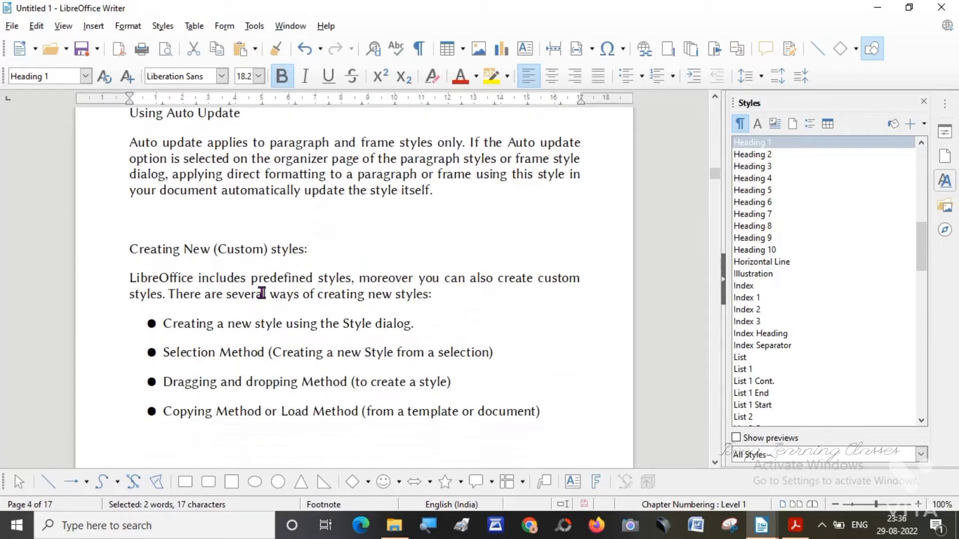
{"action": "left_click_drag", "start_coordinate": [130, 248], "coordinate": [314, 245]}
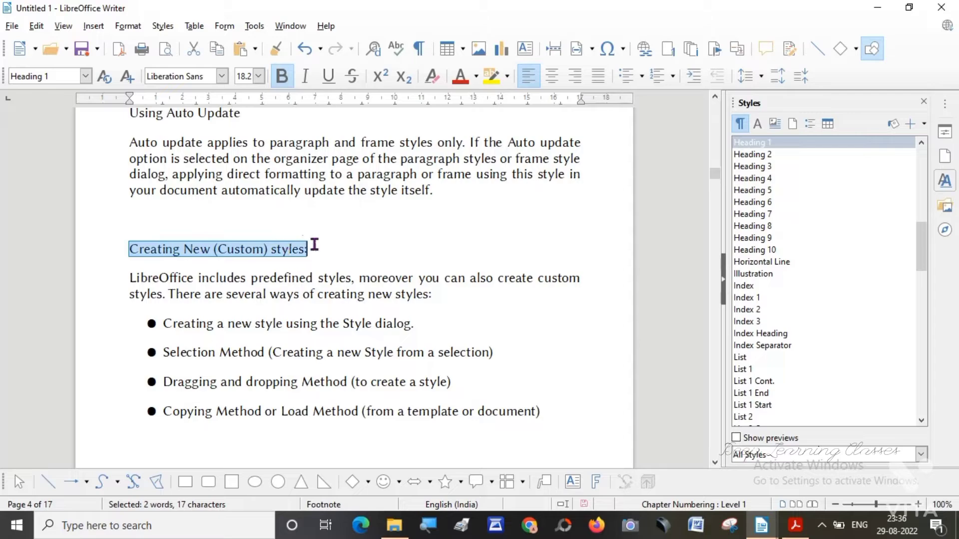
{"action": "left_click", "coordinate": [86, 76]}
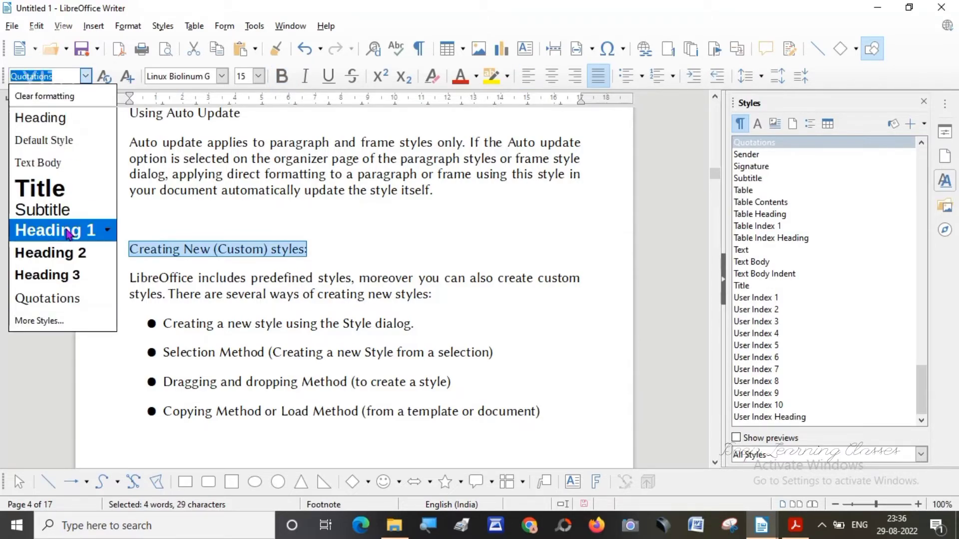
{"action": "left_click", "coordinate": [68, 234]}
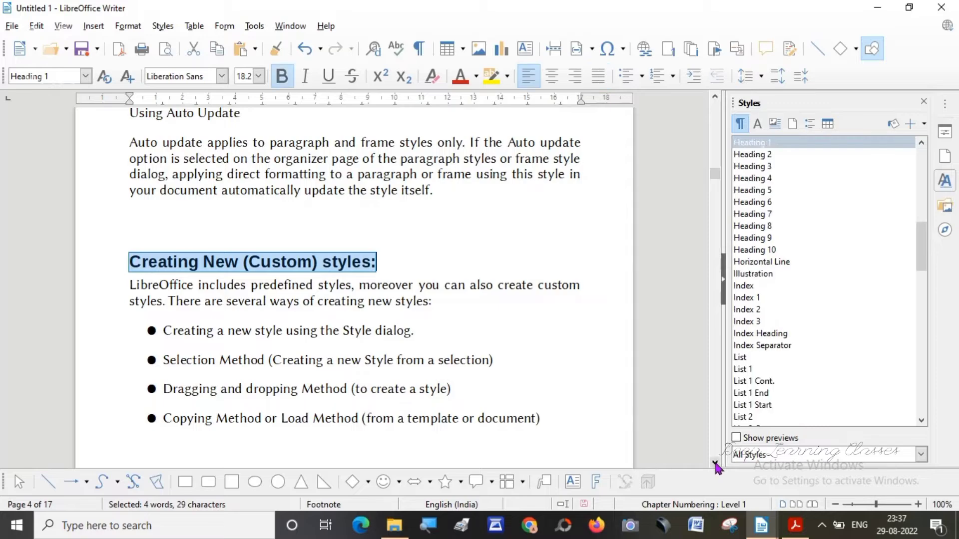
Apply the Heading 2 paragraph style to the "Deleting Styles" line at the end of page 5.
{"action": "left_click", "coordinate": [715, 463]}
{"action": "scroll", "coordinate": [715, 465], "scroll_direction": "down", "scroll_amount": 5}
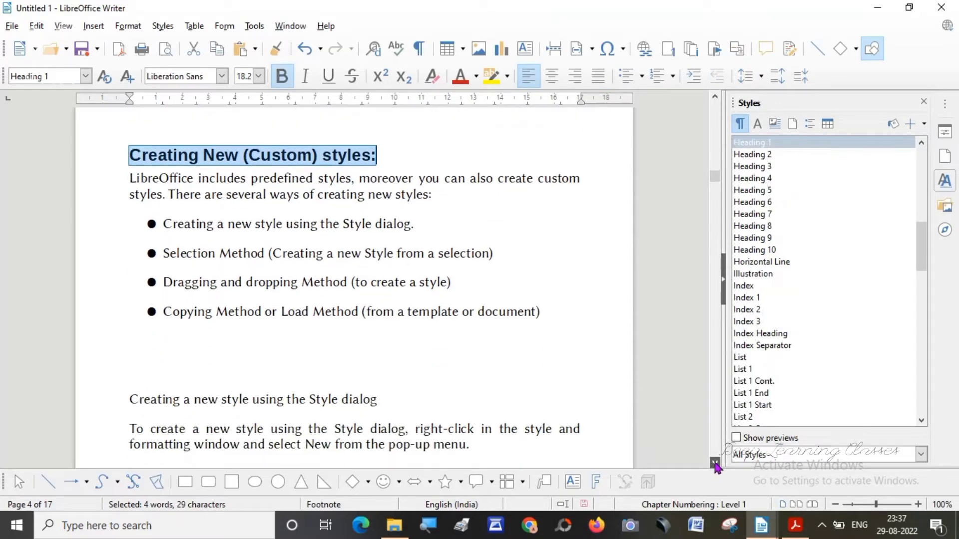
{"action": "scroll", "coordinate": [715, 464], "scroll_direction": "down", "scroll_amount": 3}
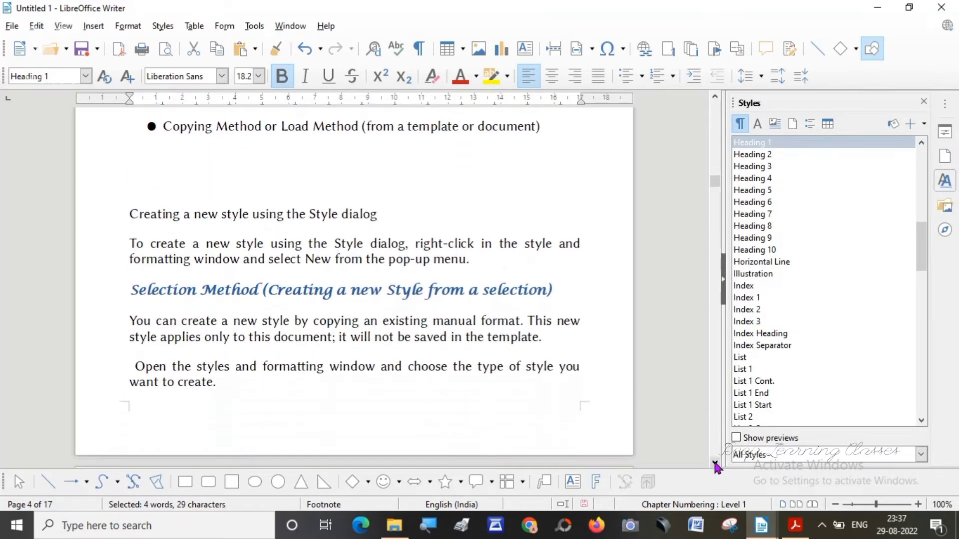
{"action": "scroll", "coordinate": [715, 465], "scroll_direction": "down", "scroll_amount": 4}
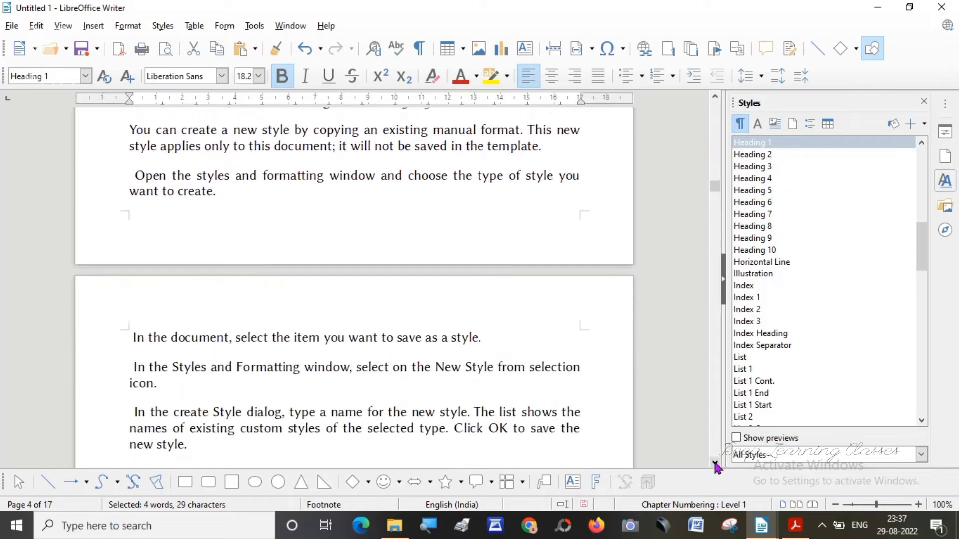
{"action": "scroll", "coordinate": [716, 465], "scroll_direction": "down", "scroll_amount": 4}
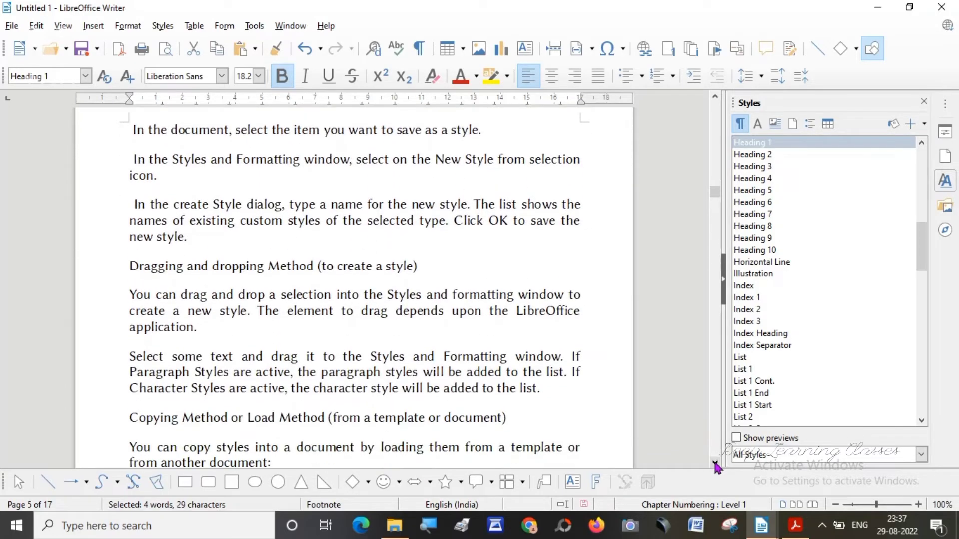
{"action": "scroll", "coordinate": [715, 465], "scroll_direction": "down", "scroll_amount": 5}
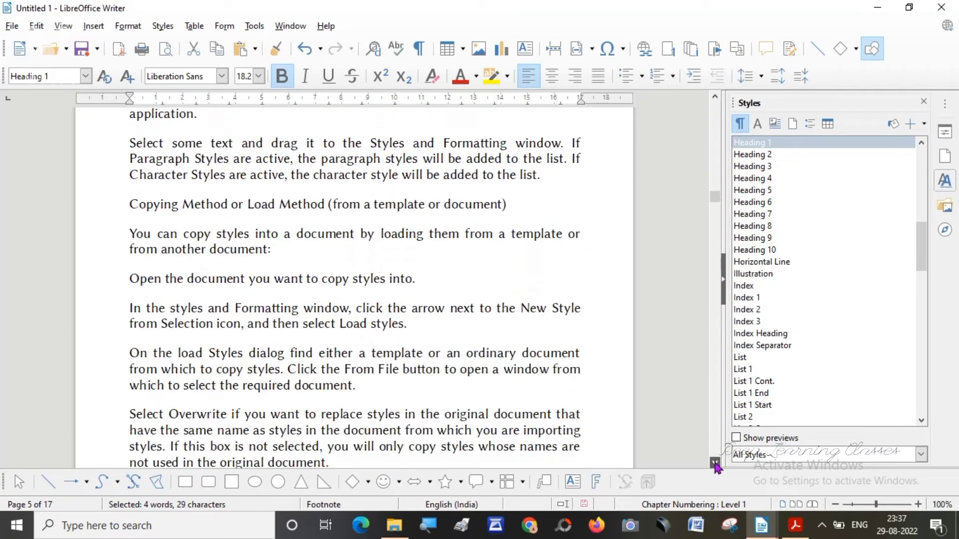
{"action": "scroll", "coordinate": [715, 466], "scroll_direction": "down", "scroll_amount": 1}
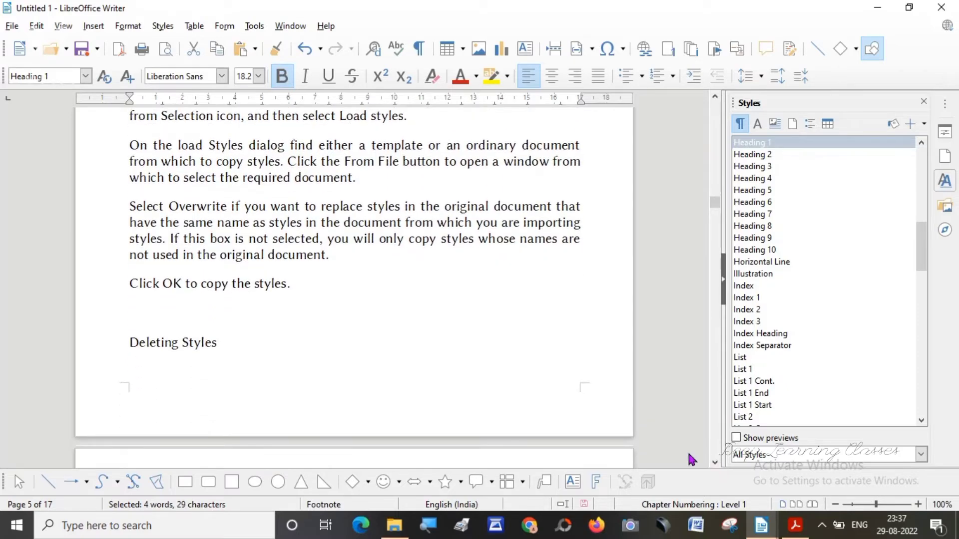
{"action": "left_click_drag", "start_coordinate": [129, 343], "coordinate": [242, 338]}
{"action": "left_click", "coordinate": [86, 78]}
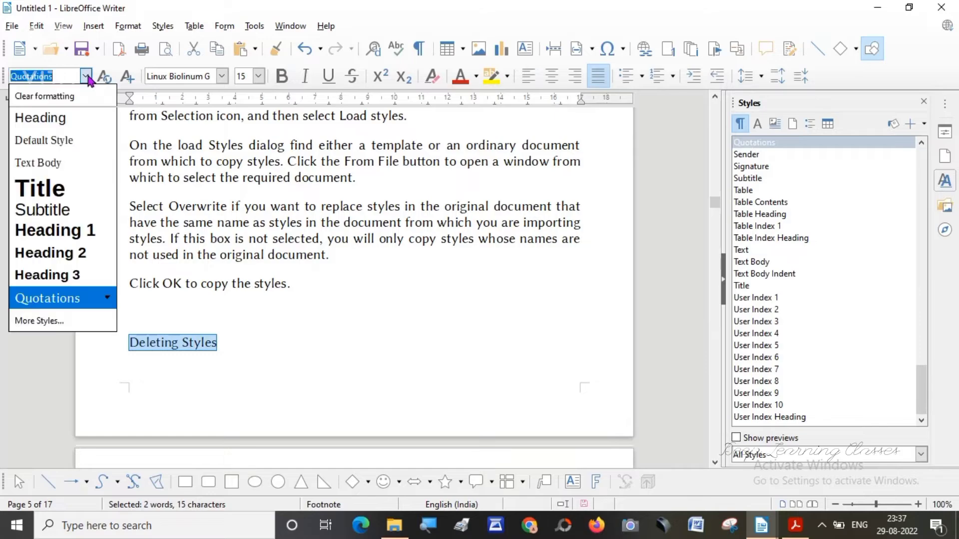
{"action": "left_click", "coordinate": [80, 248]}
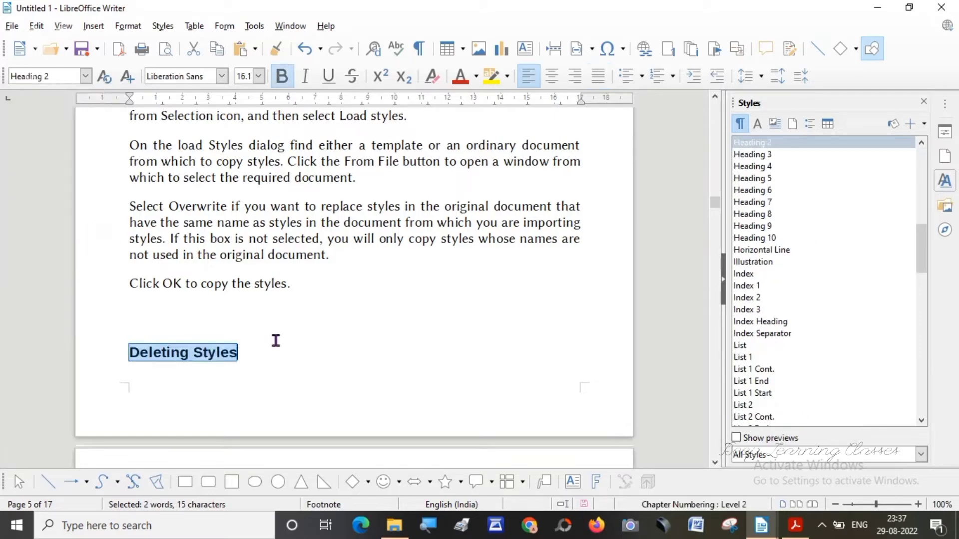
Apply the Title paragraph style to the "Adding Images to a Document" line above the topic list on page 6.
{"action": "left_click", "coordinate": [715, 464]}
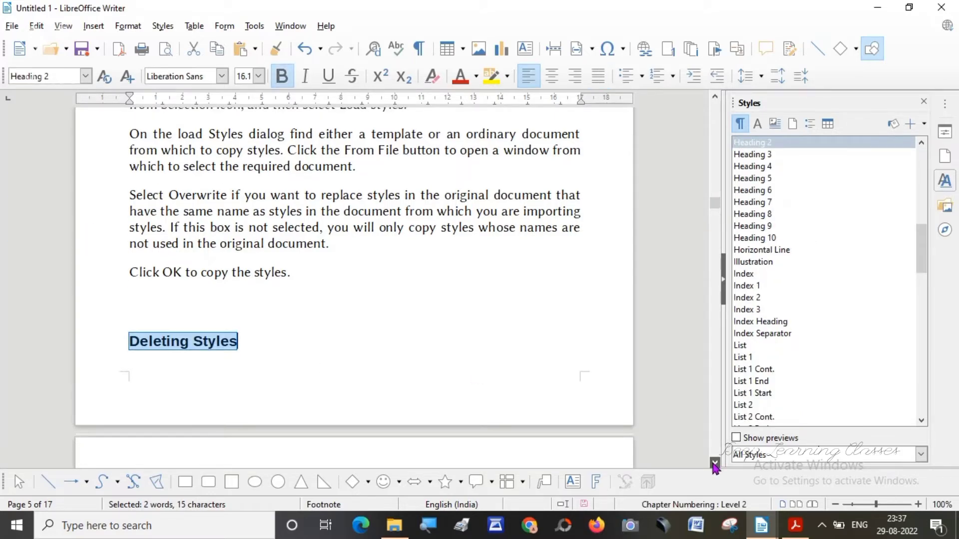
{"action": "left_click", "coordinate": [715, 464]}
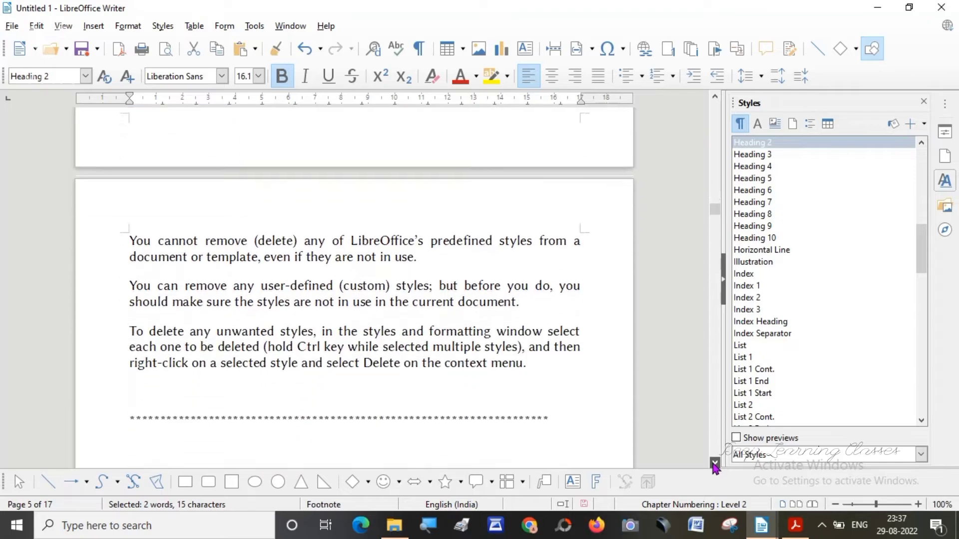
{"action": "left_click", "coordinate": [714, 464]}
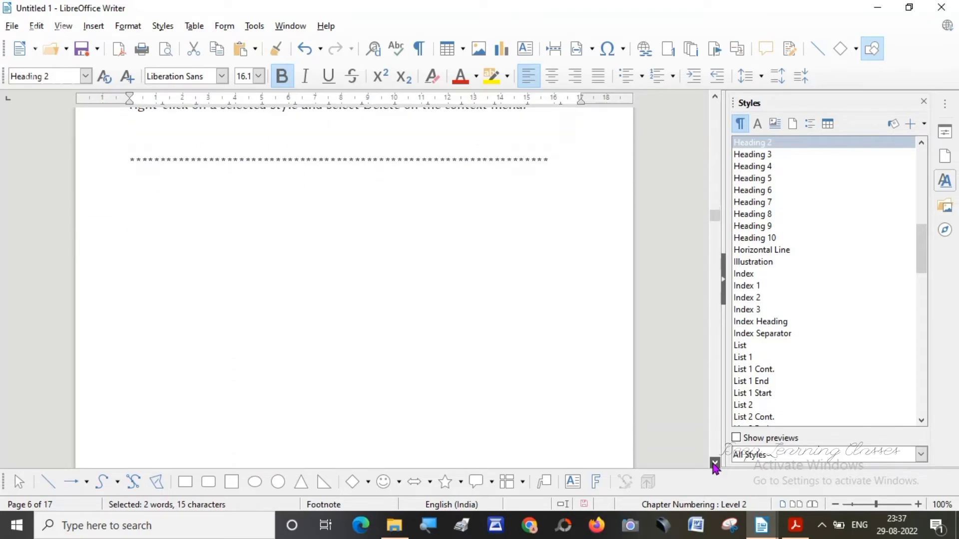
{"action": "left_click", "coordinate": [716, 464]}
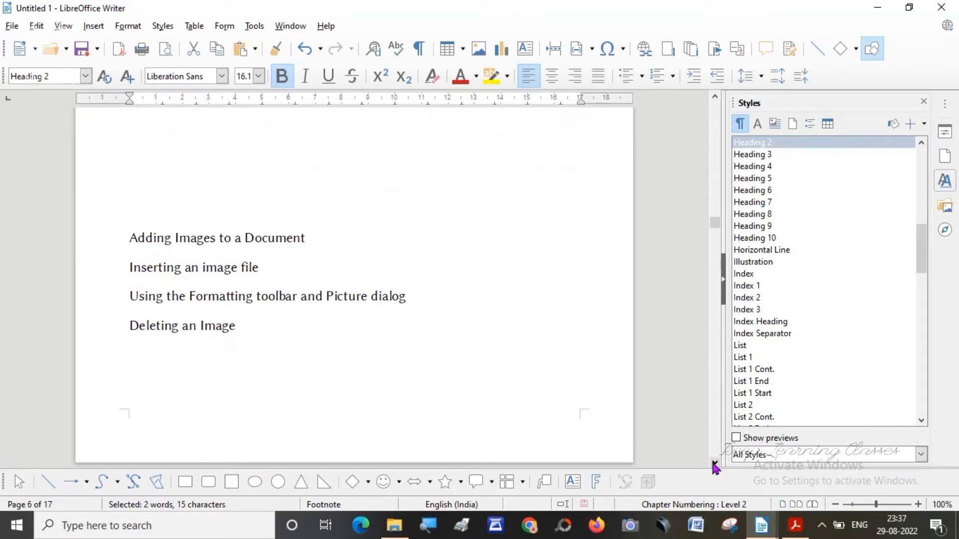
{"action": "left_click_drag", "start_coordinate": [124, 237], "coordinate": [303, 238]}
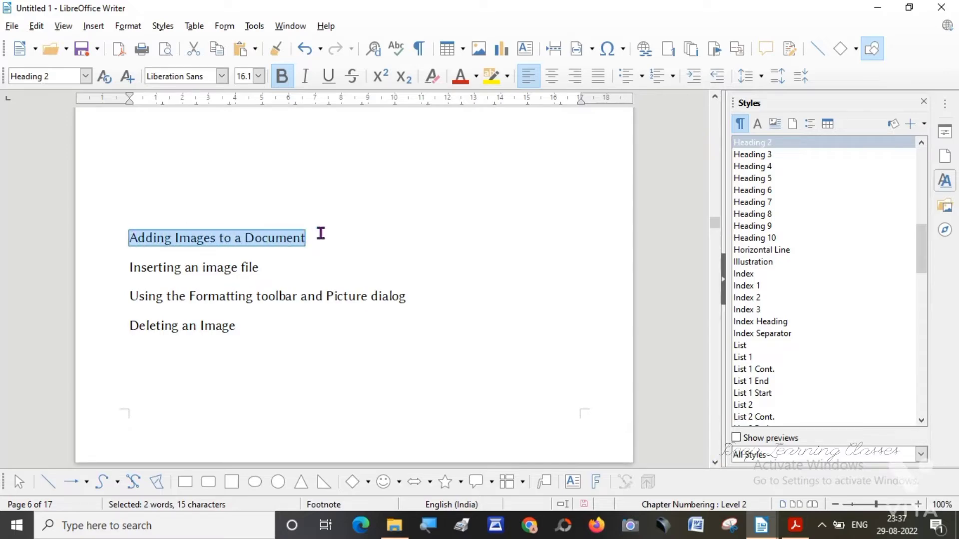
{"action": "left_click", "coordinate": [85, 75]}
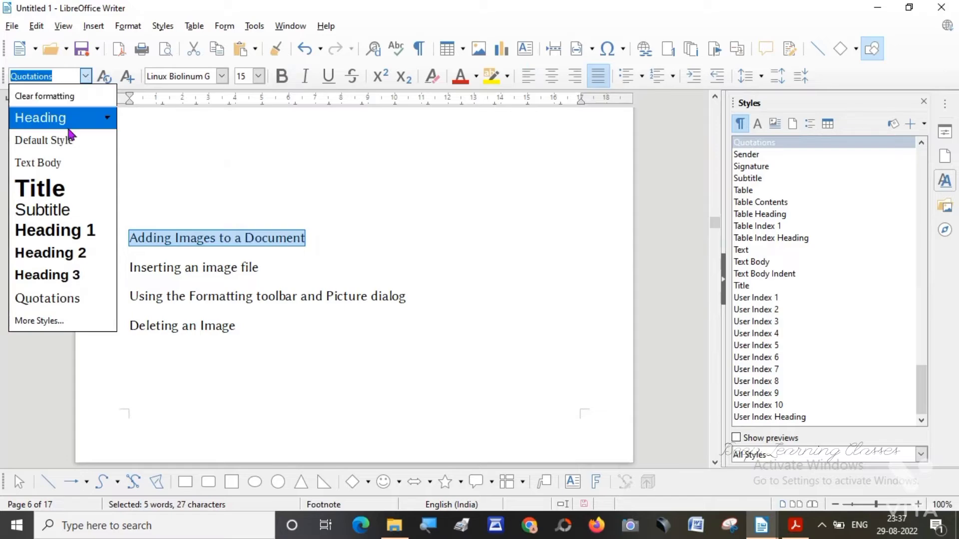
{"action": "left_click", "coordinate": [53, 189]}
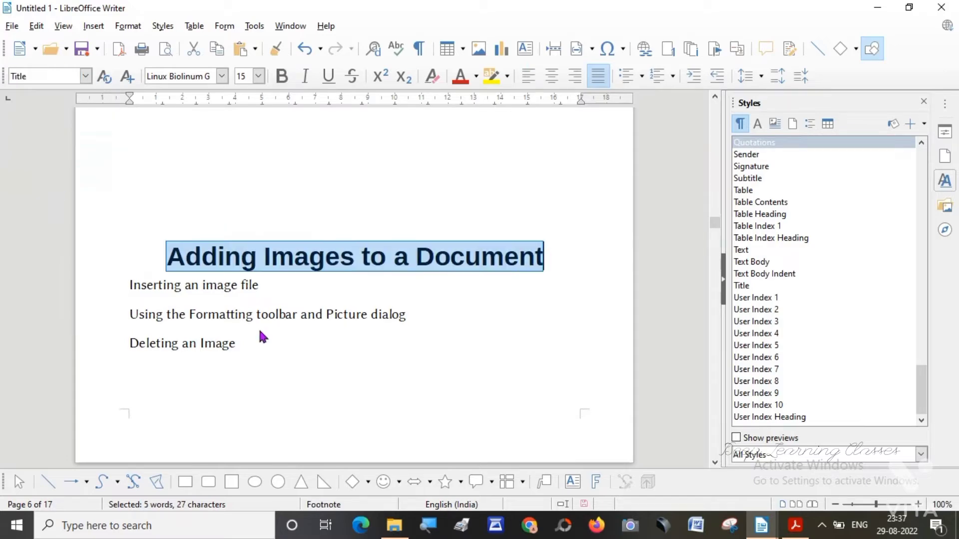
{"action": "left_click", "coordinate": [360, 382]}
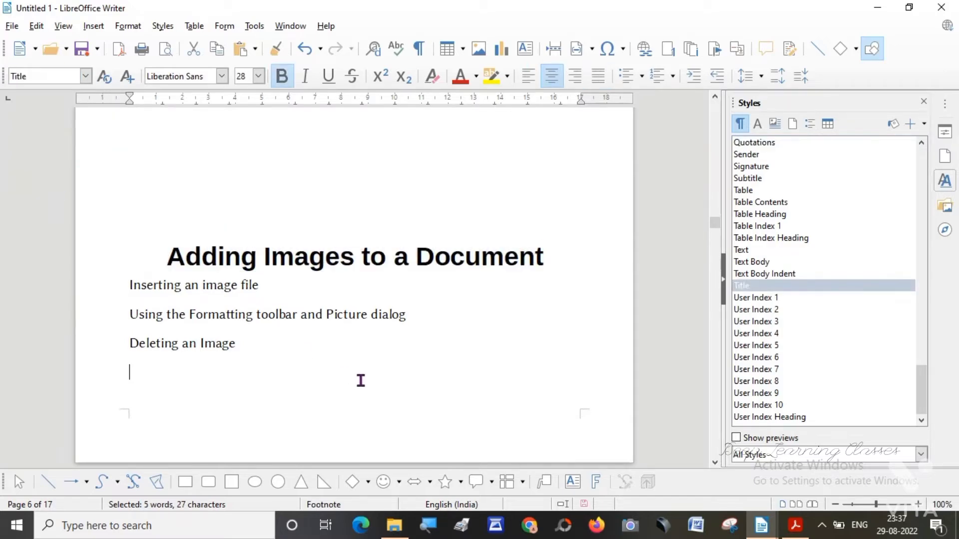
Apply the Heading 1 paragraph style to the "Adding Images to a Document" line on page 7.
{"action": "left_click", "coordinate": [715, 463]}
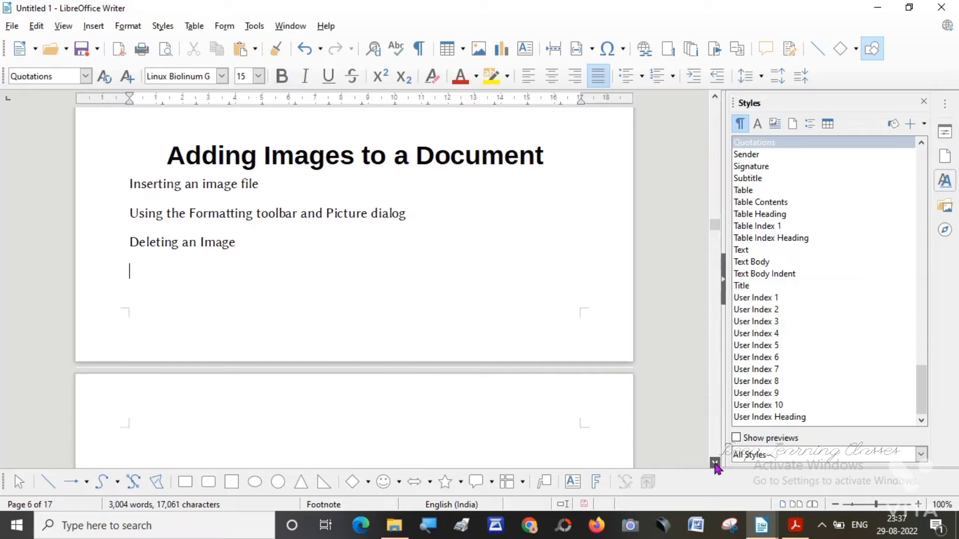
{"action": "left_click_drag", "start_coordinate": [715, 463], "coordinate": [716, 463]}
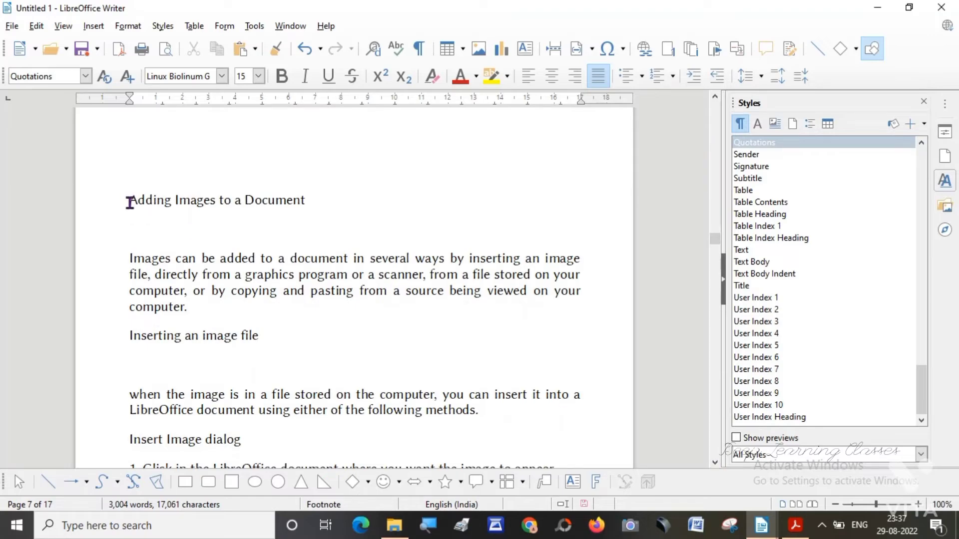
{"action": "left_click_drag", "start_coordinate": [130, 201], "coordinate": [299, 193]}
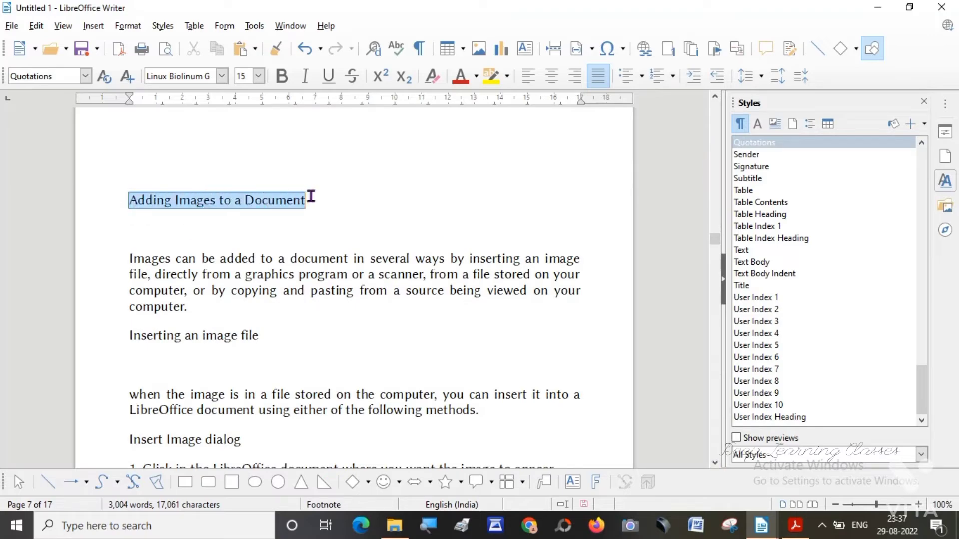
{"action": "left_click", "coordinate": [86, 76]}
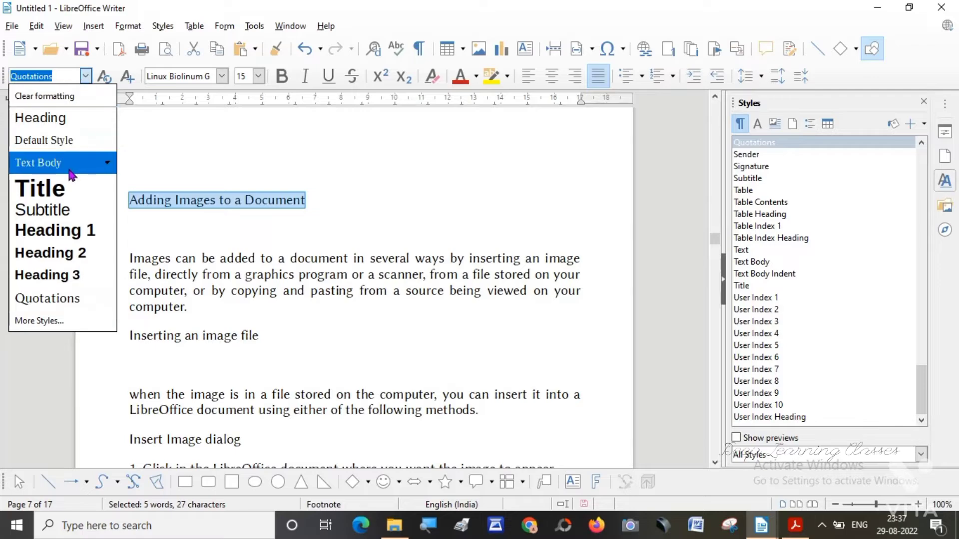
{"action": "left_click", "coordinate": [55, 230]}
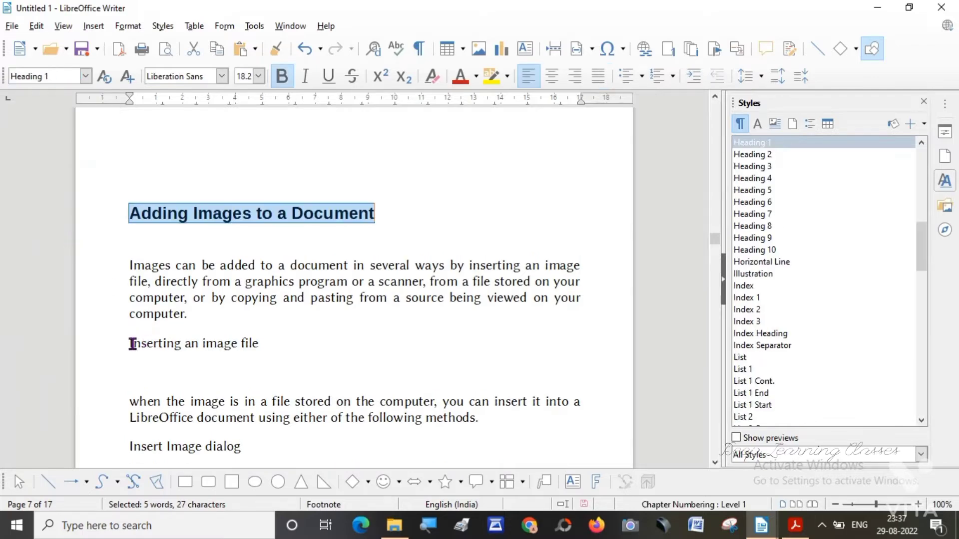
Apply the Heading 1 paragraph style to the "Inserting an image file" line on page 7.
{"action": "left_click_drag", "start_coordinate": [132, 343], "coordinate": [289, 349]}
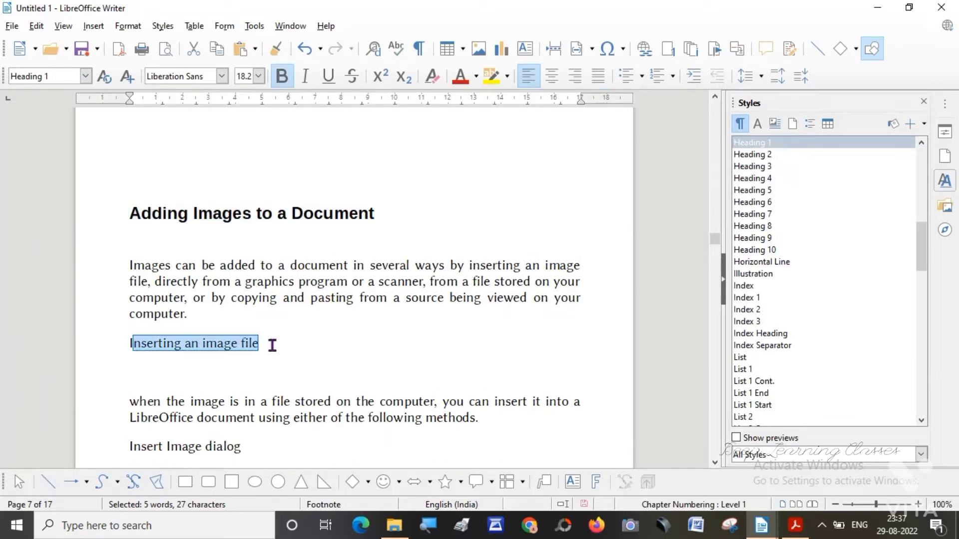
{"action": "left_click_drag", "start_coordinate": [128, 343], "coordinate": [274, 343]}
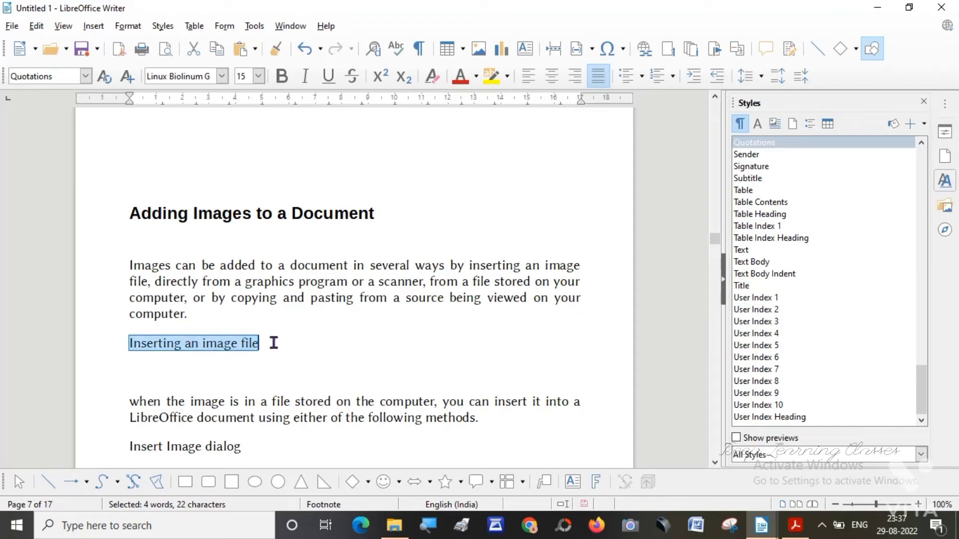
{"action": "left_click", "coordinate": [86, 76]}
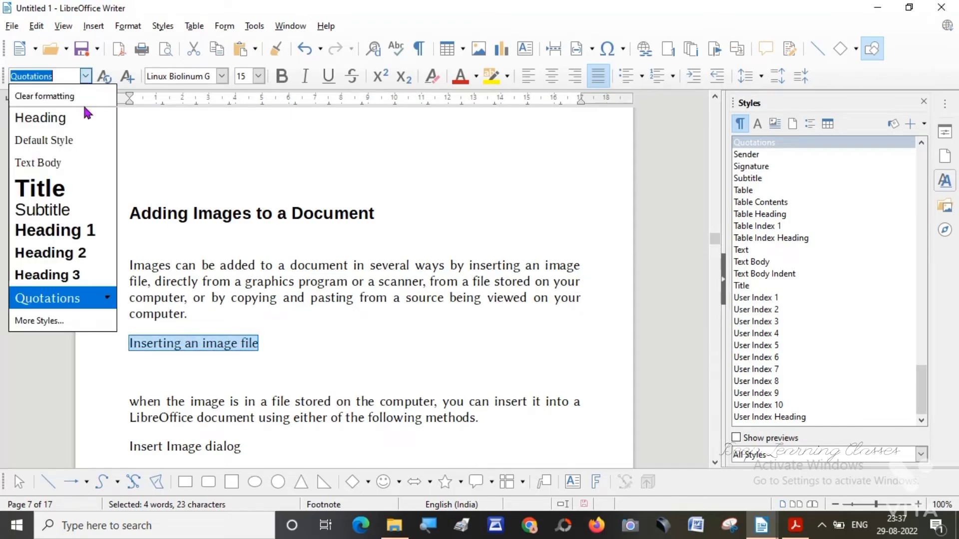
{"action": "left_click", "coordinate": [73, 234]}
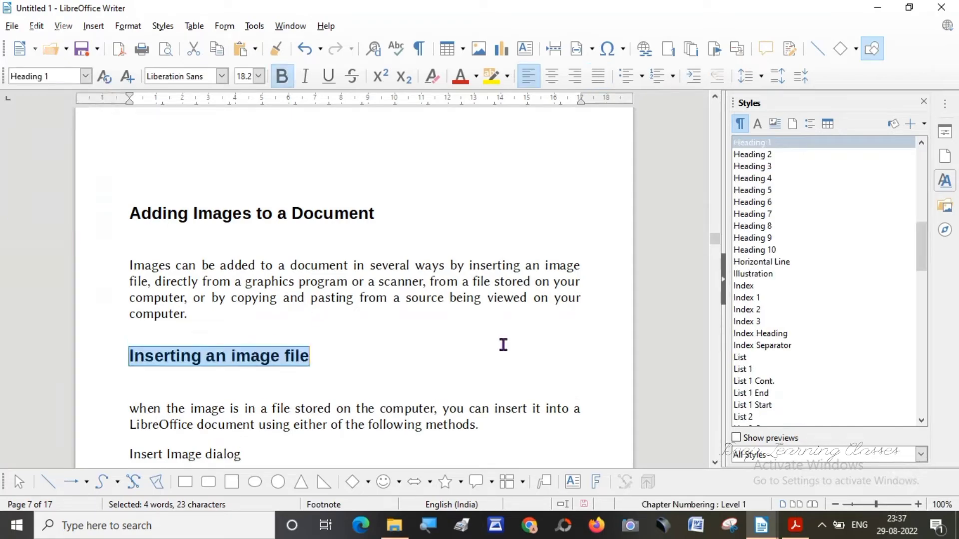
Apply the Heading 1 paragraph style to the "Linking an image file" line on page 8.
{"action": "left_click", "coordinate": [715, 463]}
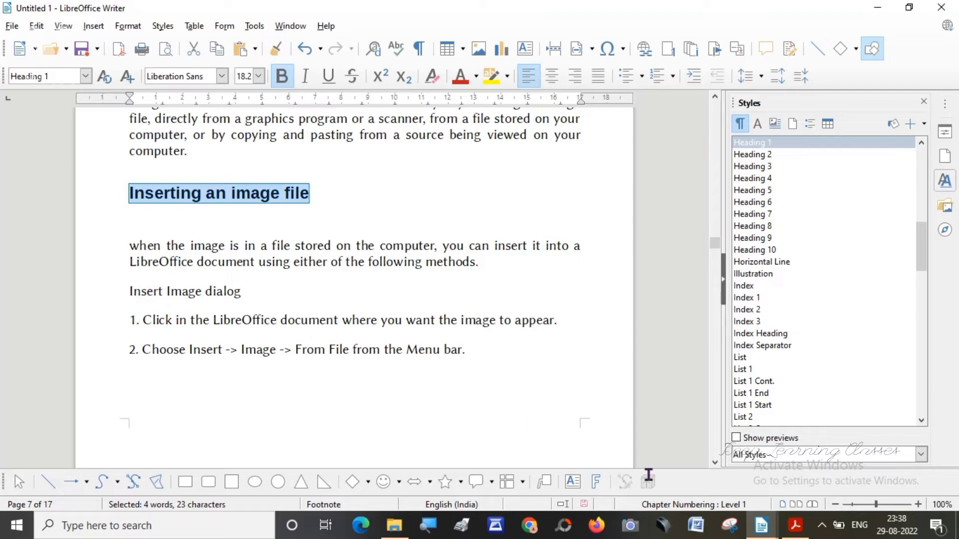
{"action": "left_click", "coordinate": [714, 463]}
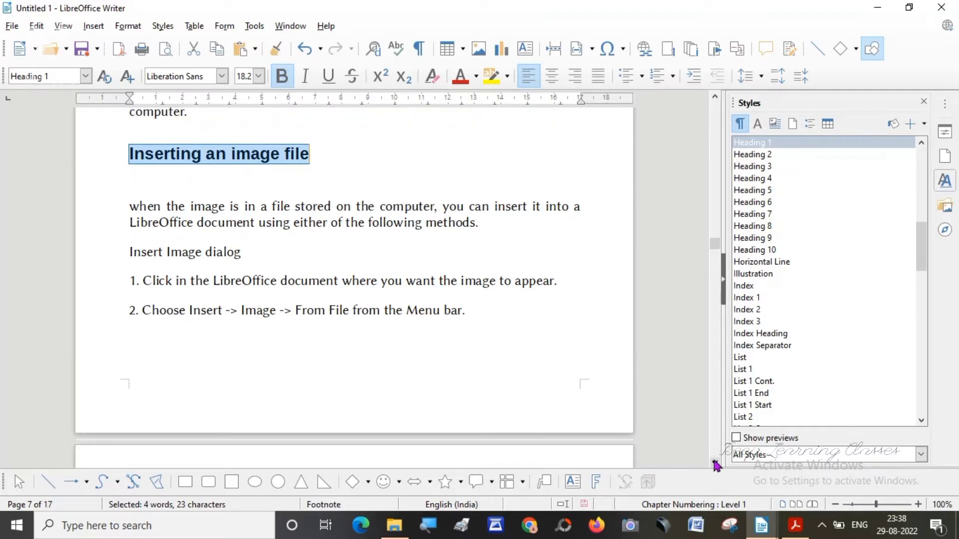
{"action": "left_click", "coordinate": [715, 463]}
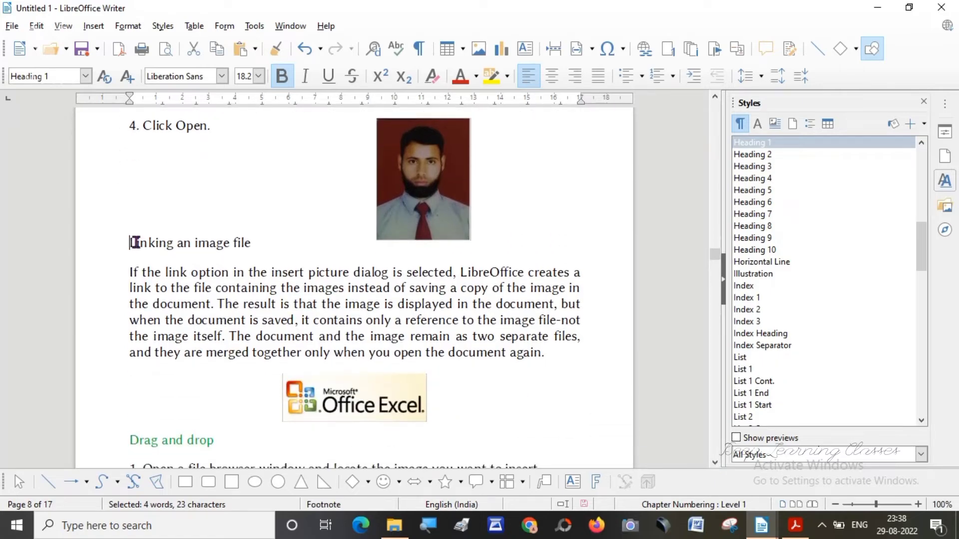
{"action": "left_click_drag", "start_coordinate": [134, 243], "coordinate": [255, 242]}
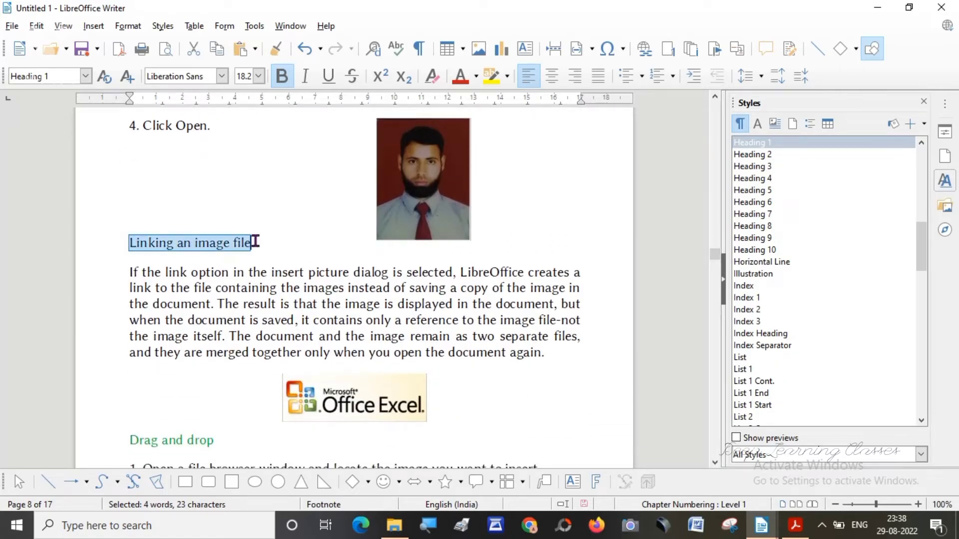
{"action": "left_click", "coordinate": [86, 76]}
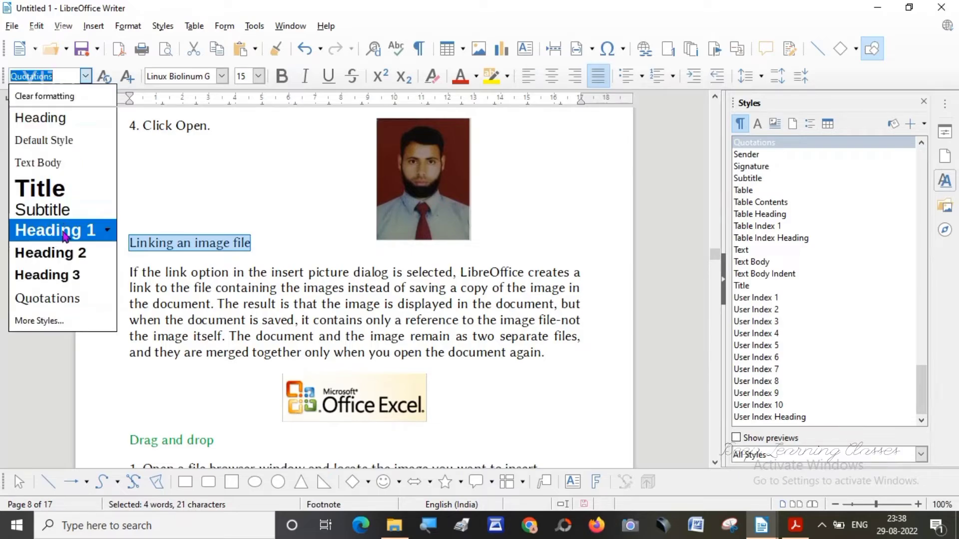
{"action": "left_click", "coordinate": [65, 235]}
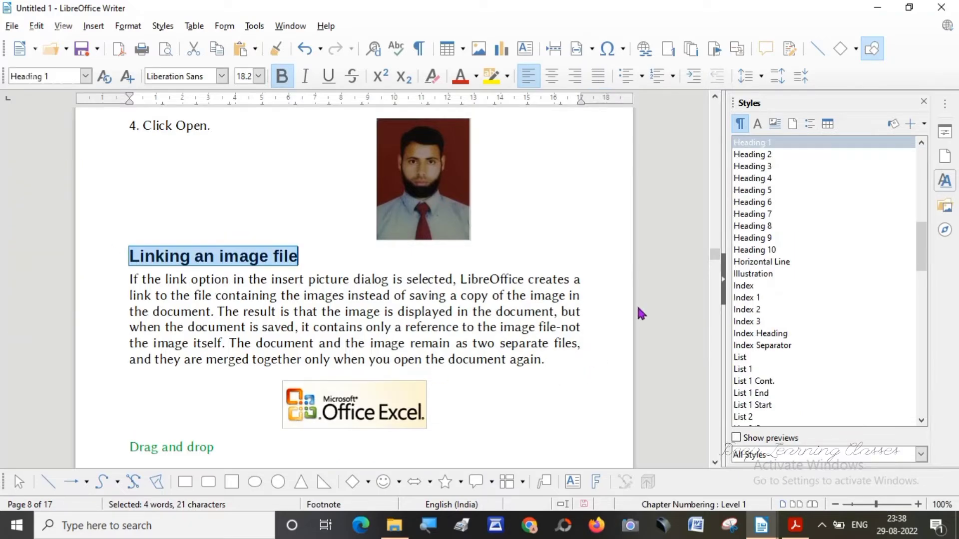
Insert a table of contents titled "Table of Contents" in the empty line above STYLE on page 1, for the entire document up to level 10.
{"action": "left_click_drag", "start_coordinate": [715, 255], "coordinate": [715, 104]}
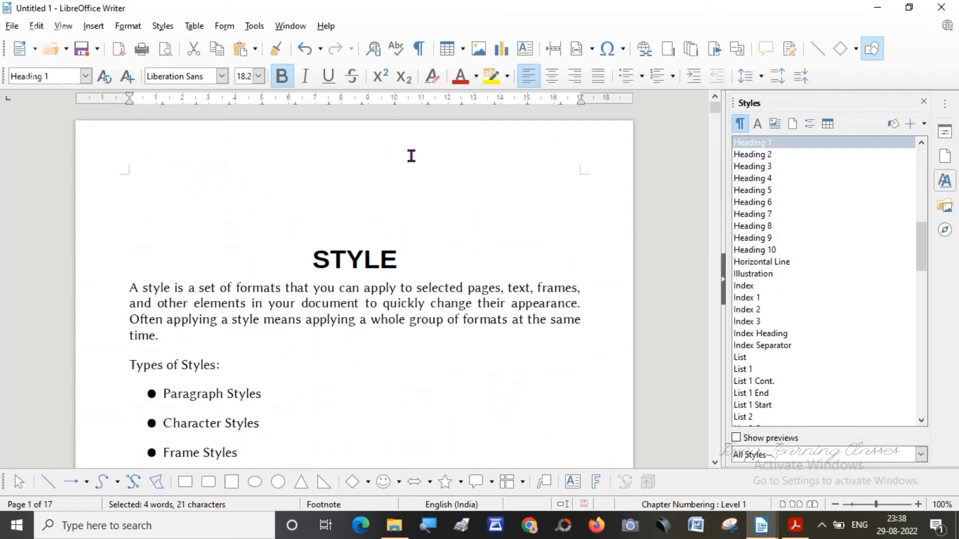
{"action": "left_click", "coordinate": [193, 202]}
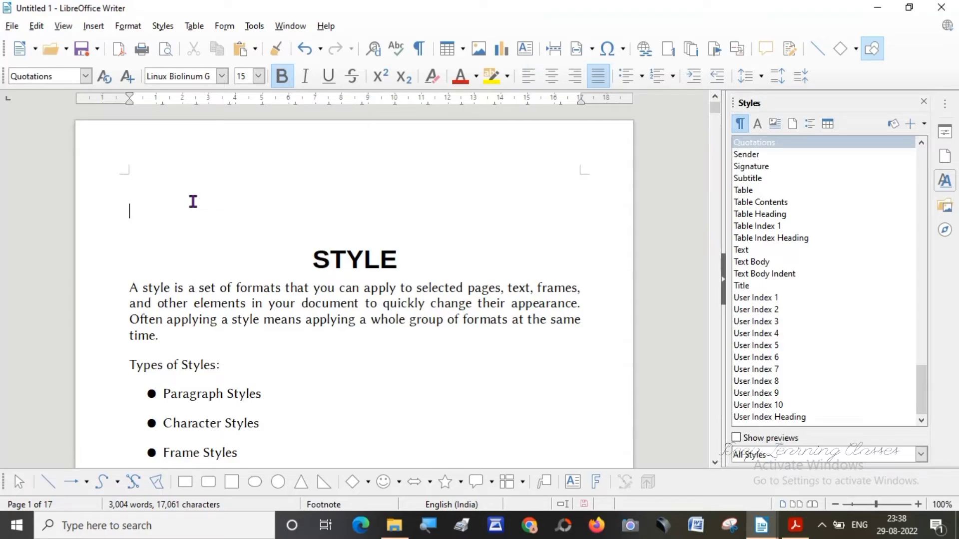
{"action": "left_click", "coordinate": [94, 30]}
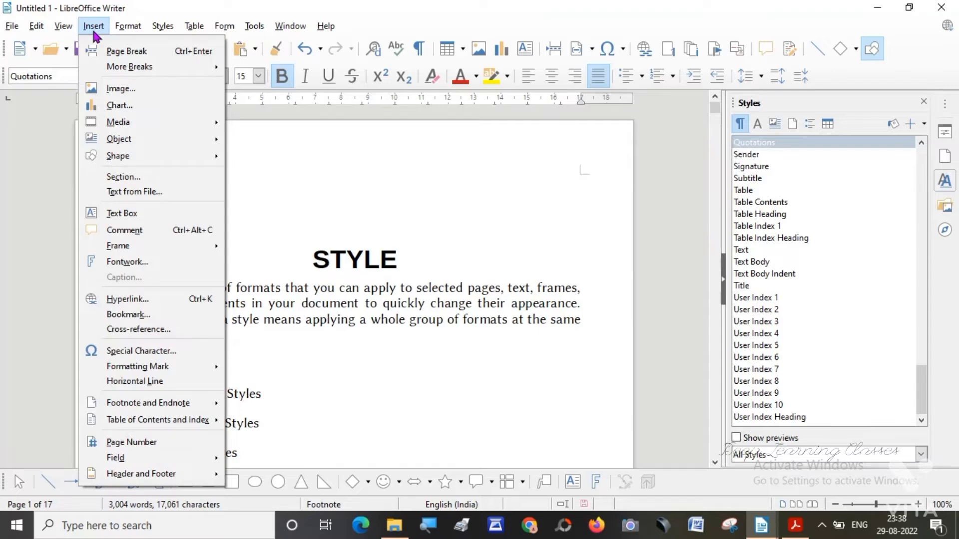
{"action": "mouse_move", "coordinate": [120, 422]}
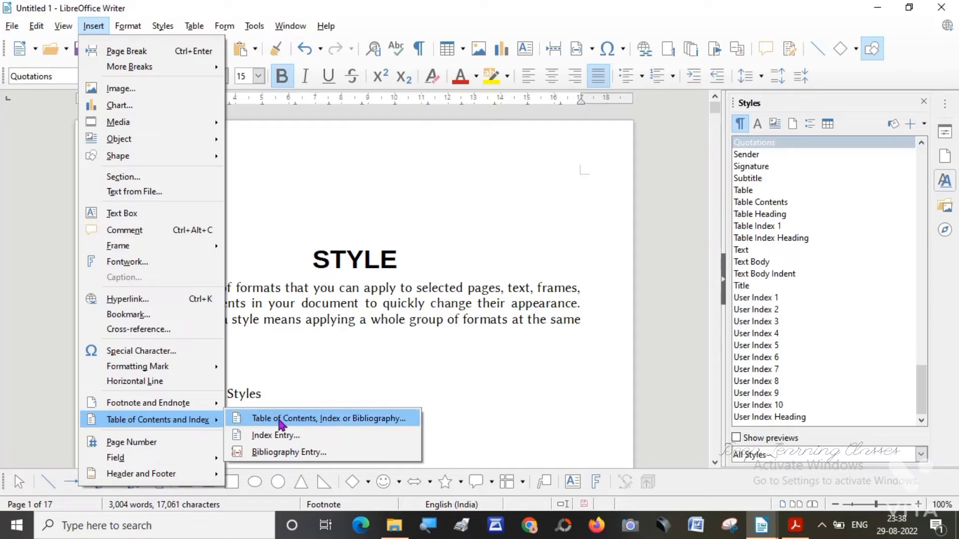
{"action": "left_click", "coordinate": [338, 422]}
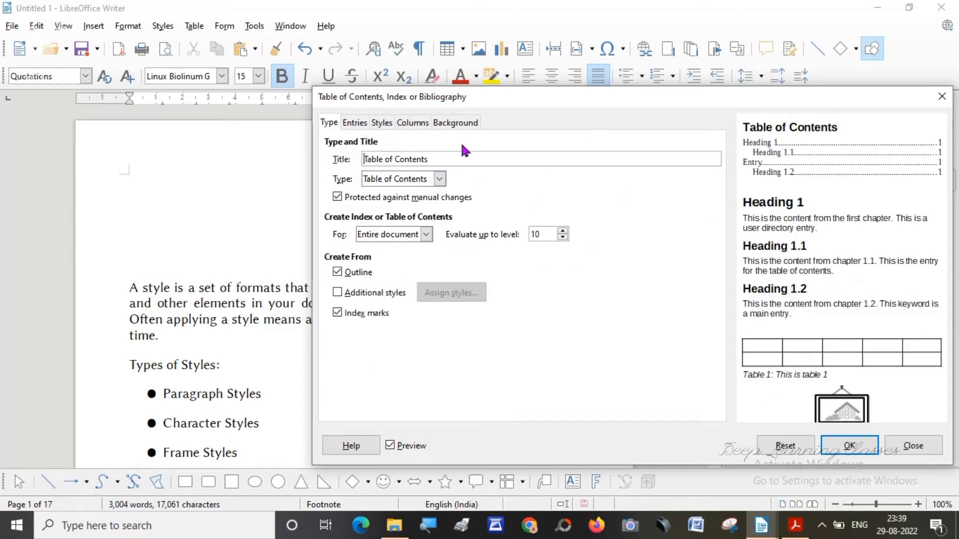
{"action": "left_click", "coordinate": [852, 448]}
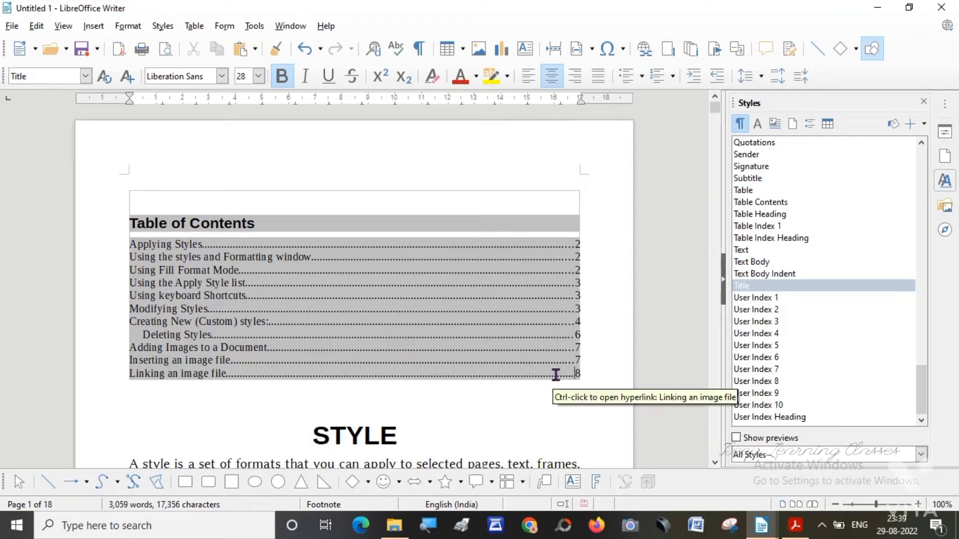
Change the paragraph style of the STYLE title below the table of contents to Heading 1.
{"action": "left_click", "coordinate": [555, 374]}
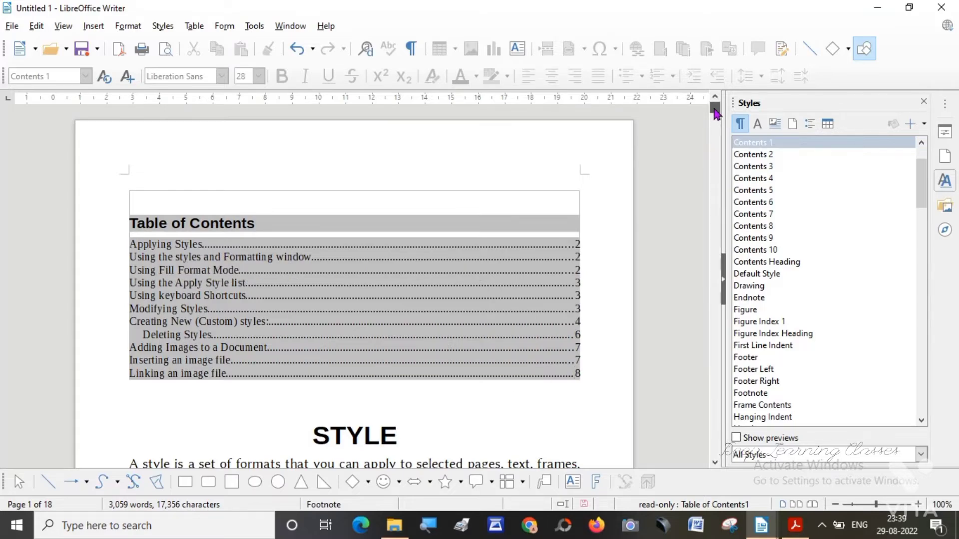
{"action": "mouse_move", "coordinate": [715, 113]}
{"action": "left_mouse_down"}
{"action": "mouse_move", "coordinate": [719, 129]}
{"action": "mouse_move", "coordinate": [718, 114]}
{"action": "left_mouse_up"}
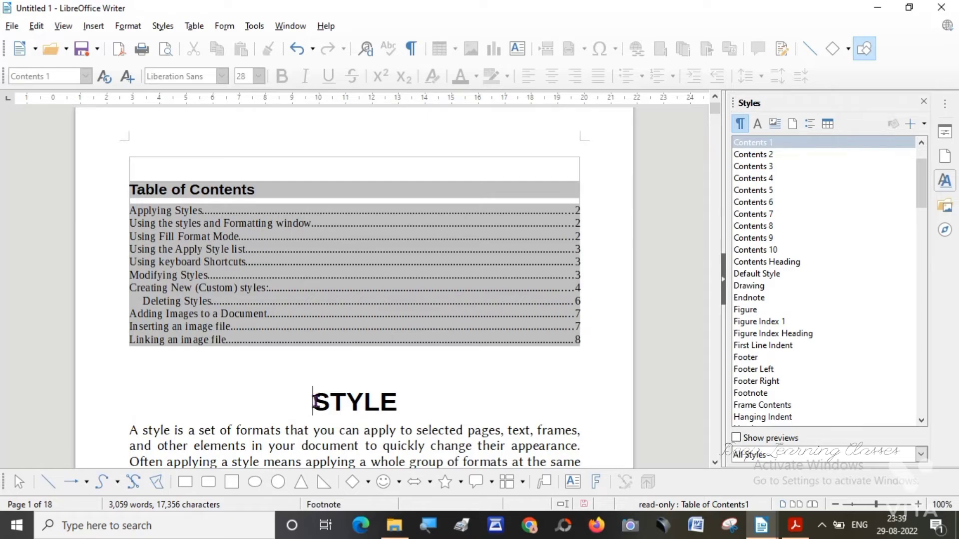
{"action": "left_click_drag", "start_coordinate": [313, 402], "coordinate": [402, 398]}
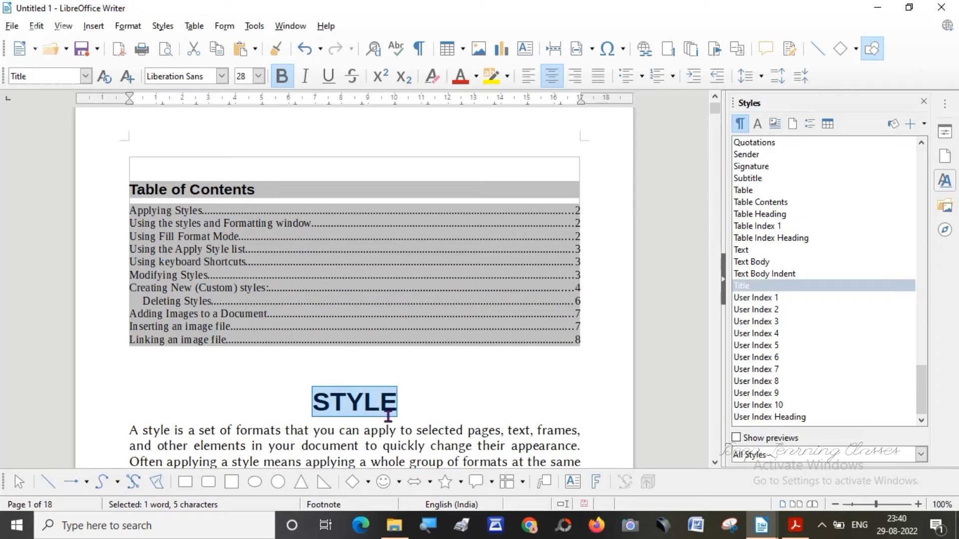
{"action": "left_click", "coordinate": [85, 76]}
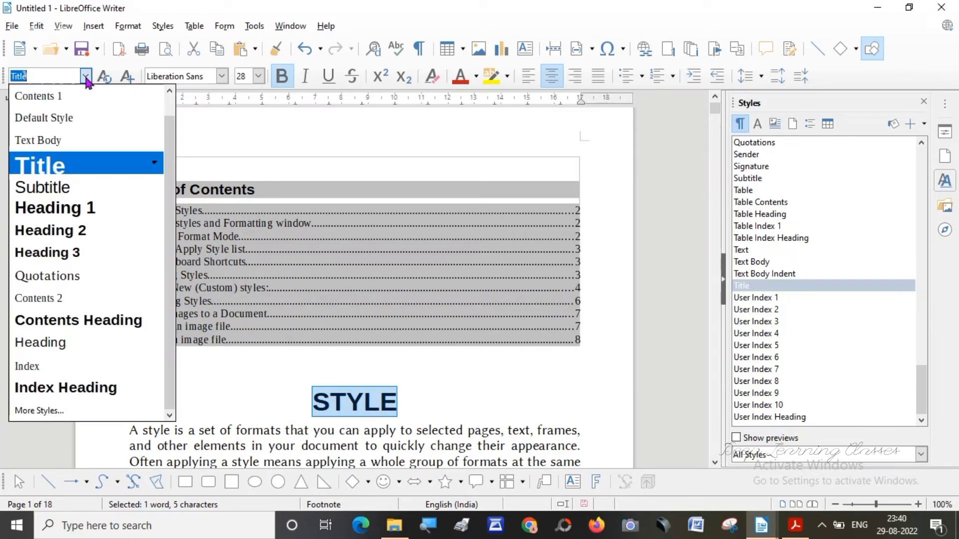
{"action": "left_click", "coordinate": [55, 212]}
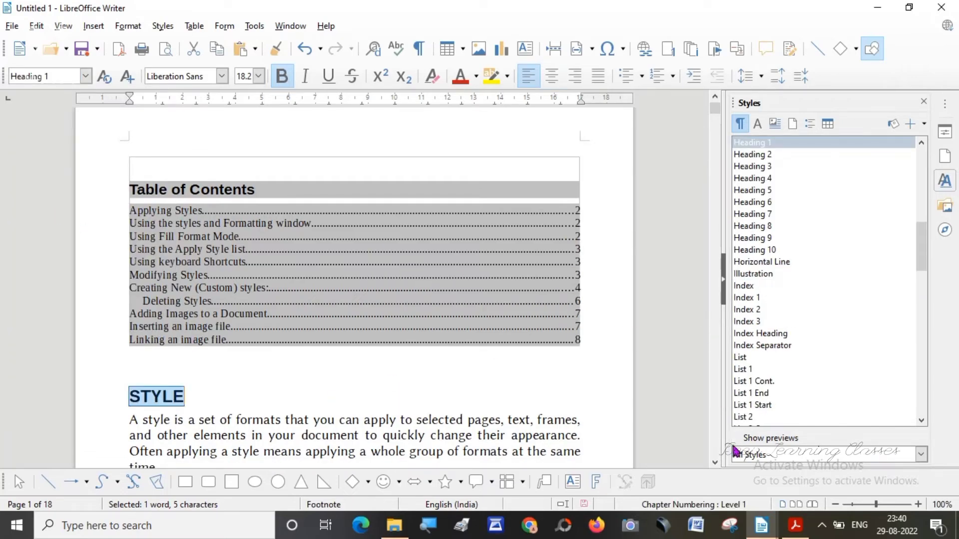
{"action": "left_click", "coordinate": [716, 462]}
{"action": "left_click", "coordinate": [714, 461]}
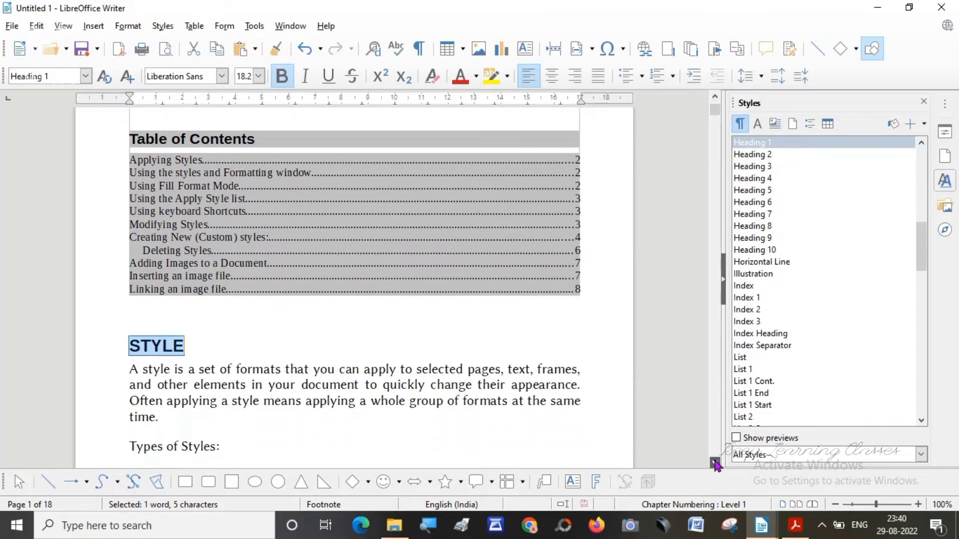
Change the paragraph style of the "Applying Styles" title on page 2 to Heading 2.
{"action": "left_click", "coordinate": [715, 462]}
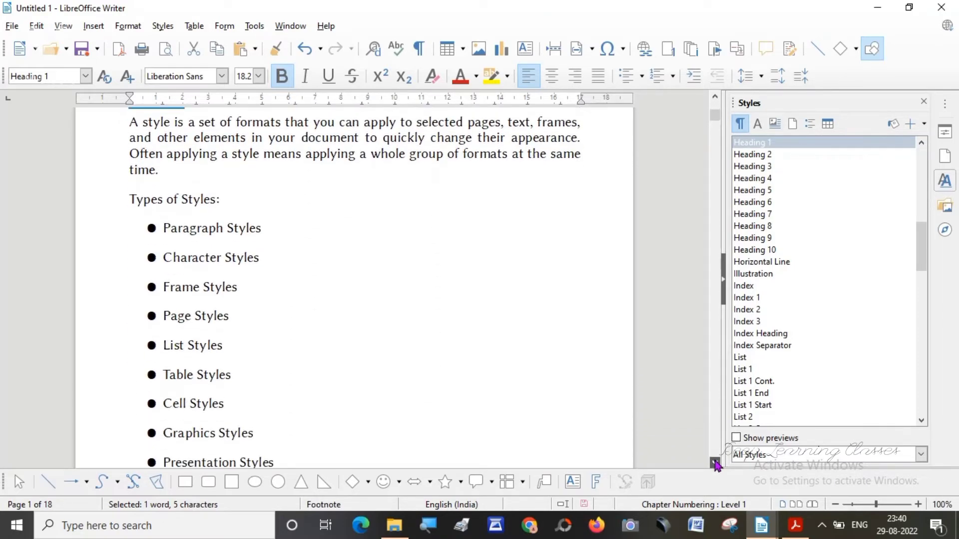
{"action": "left_click", "coordinate": [716, 463]}
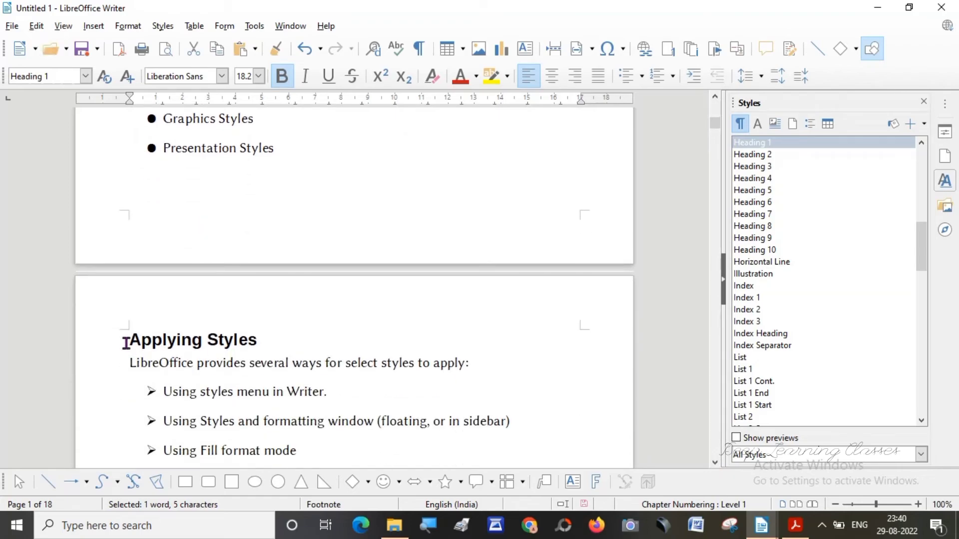
{"action": "left_click_drag", "start_coordinate": [129, 340], "coordinate": [261, 339]}
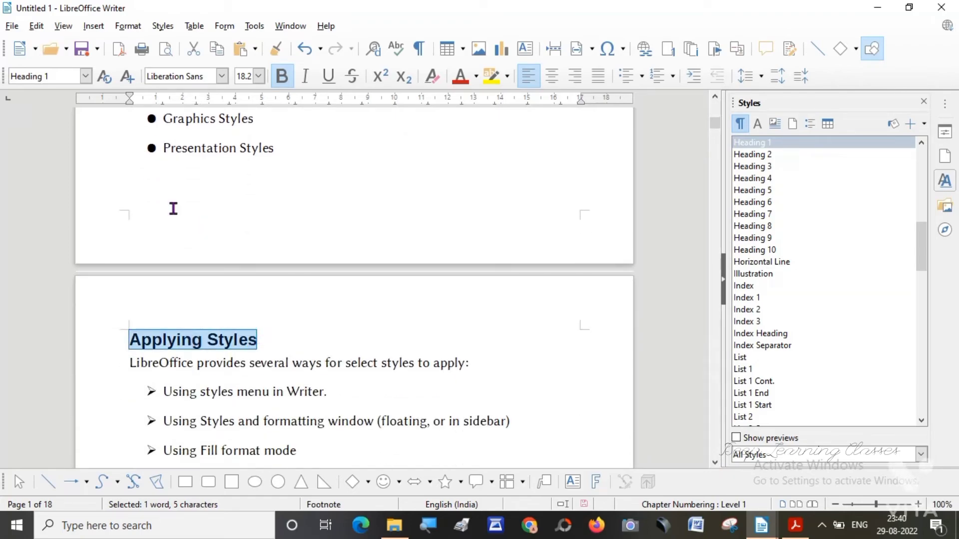
{"action": "left_click", "coordinate": [86, 76]}
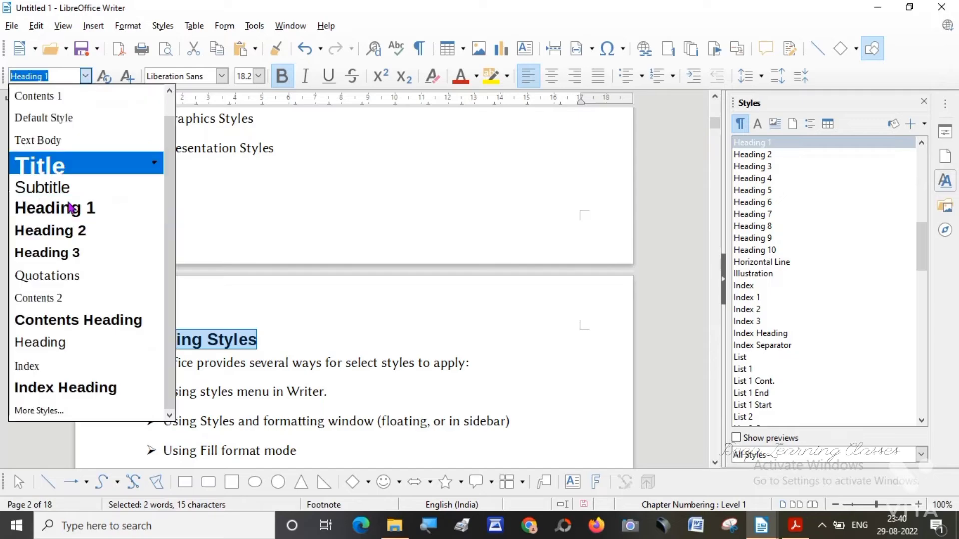
{"action": "left_click", "coordinate": [69, 237]}
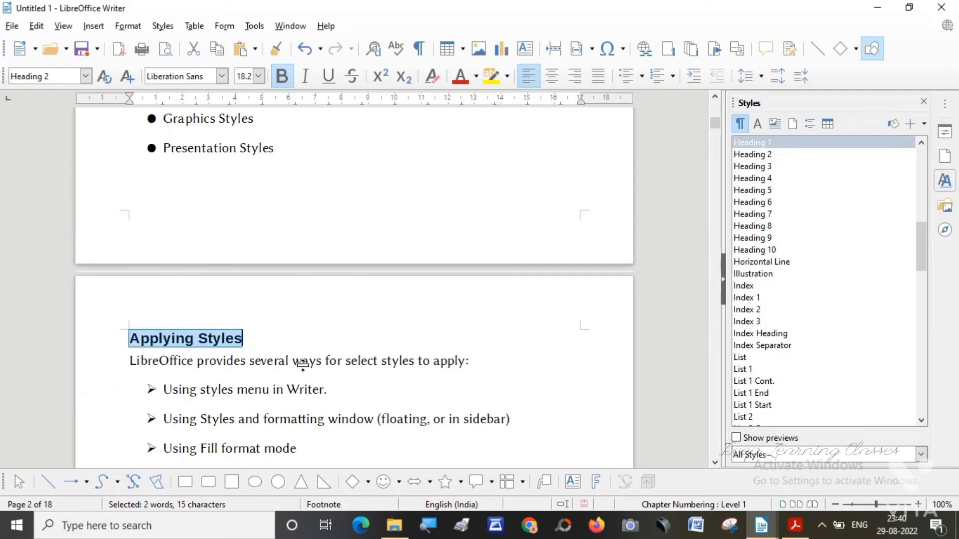
Change the paragraph style of the "Using the styles and Formatting window" title on page 2 to Heading 2.
{"action": "left_click", "coordinate": [715, 463]}
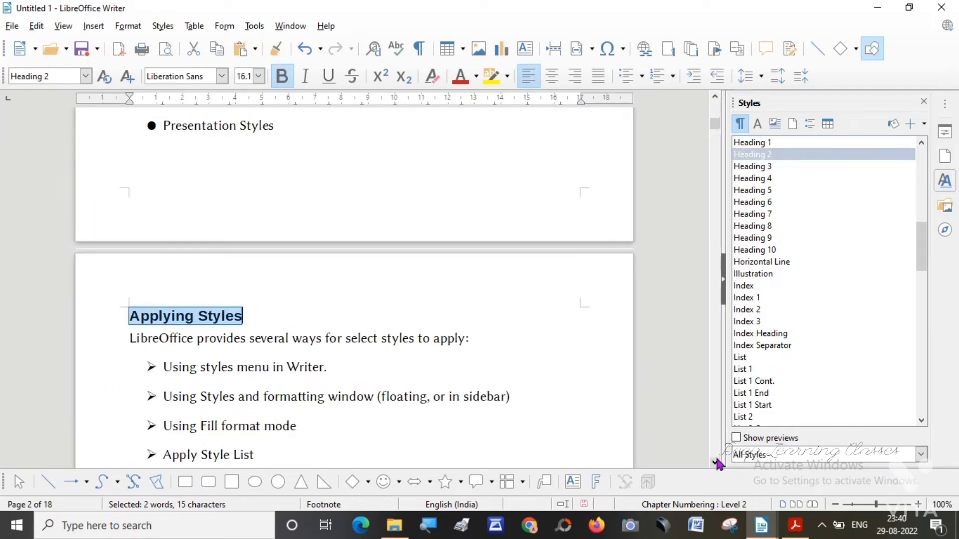
{"action": "scroll", "coordinate": [718, 464], "scroll_direction": "down", "scroll_amount": 10}
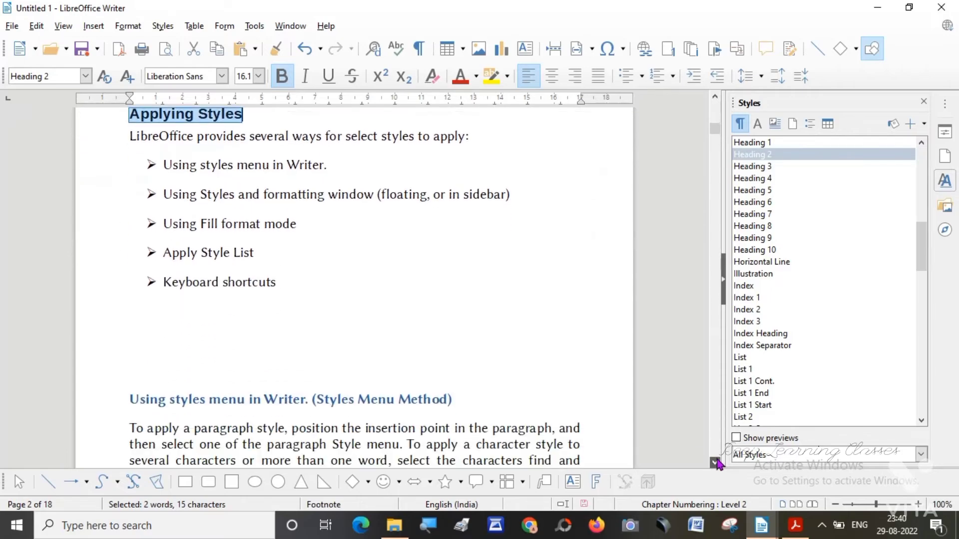
{"action": "scroll", "coordinate": [718, 464], "scroll_direction": "down", "scroll_amount": 4}
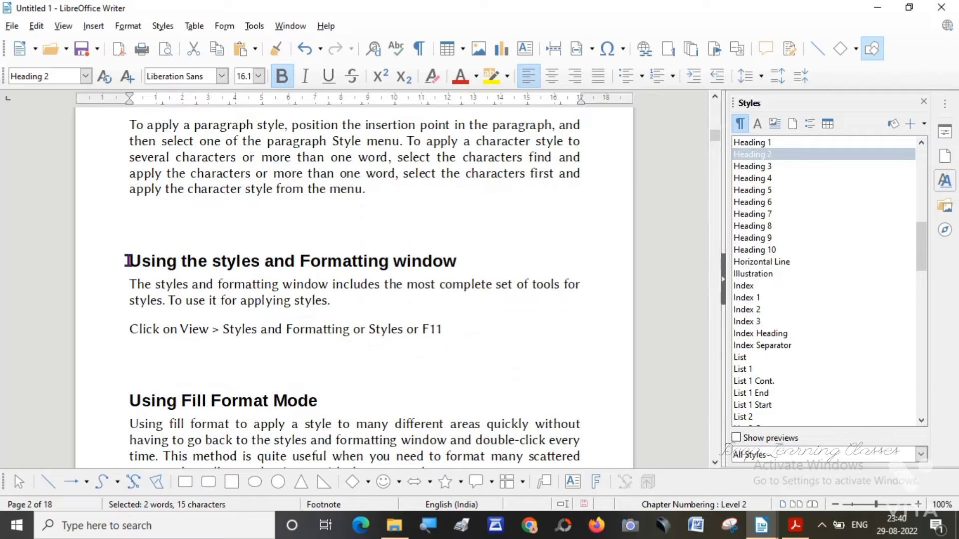
{"action": "left_click_drag", "start_coordinate": [129, 260], "coordinate": [478, 252]}
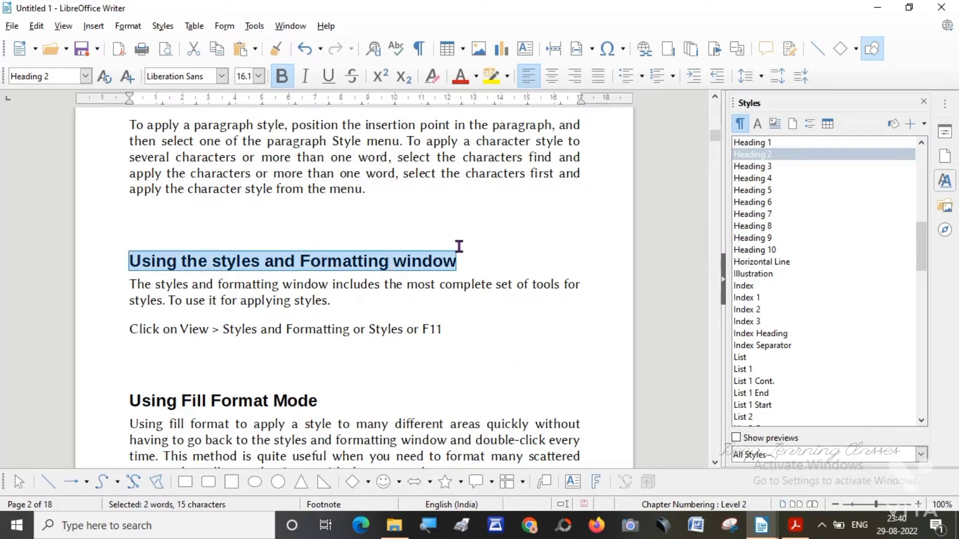
{"action": "key", "text": "ctrl+1"}
{"action": "left_click", "coordinate": [86, 76]}
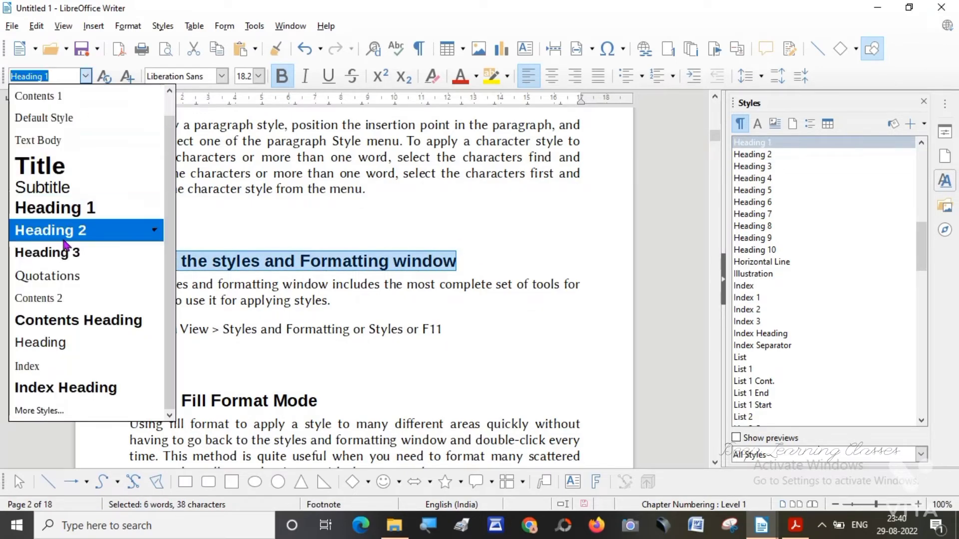
{"action": "left_click", "coordinate": [65, 230]}
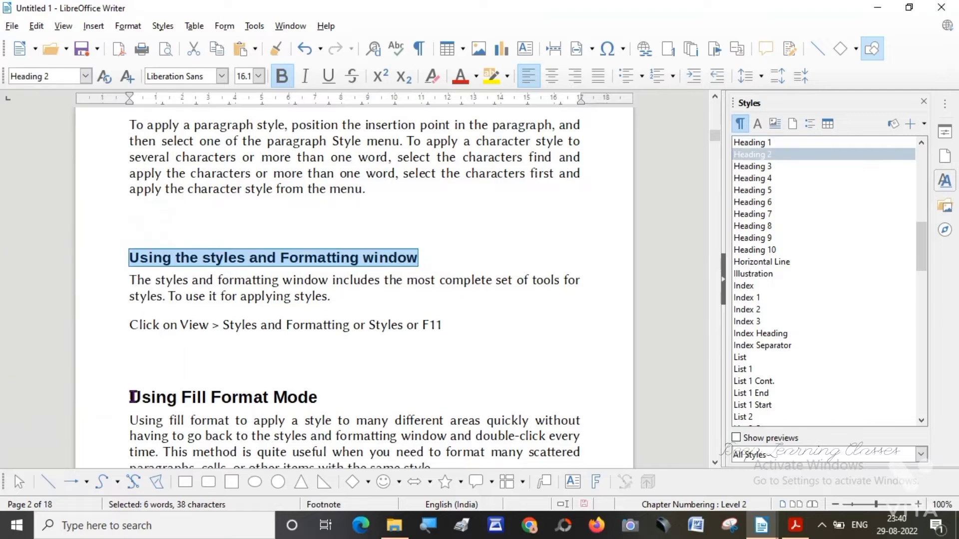
Change the paragraph style of the "Using Fill Format Mode" title to Heading 2.
{"action": "left_click", "coordinate": [130, 397]}
{"action": "left_click_drag", "start_coordinate": [130, 397], "coordinate": [328, 396]}
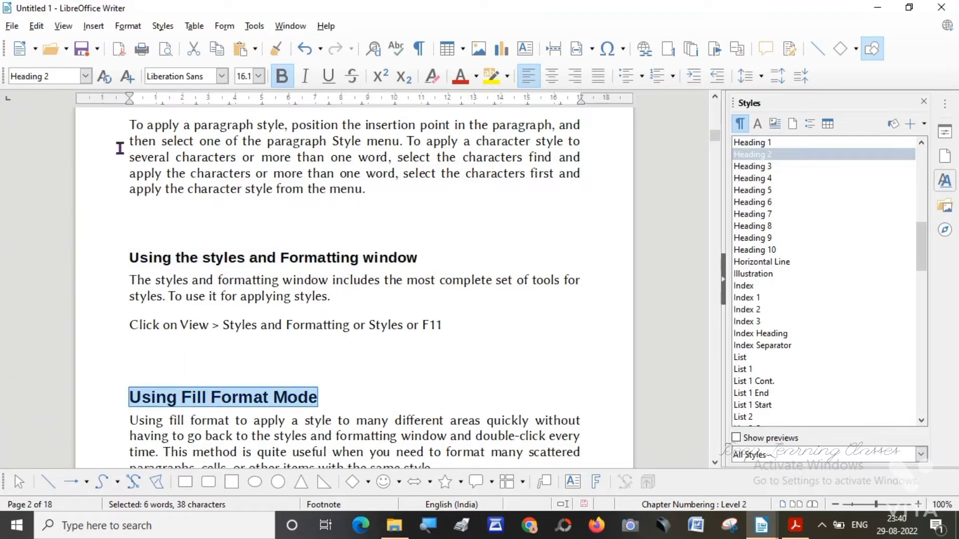
{"action": "key", "text": "ctrl+1"}
{"action": "left_click", "coordinate": [86, 76]}
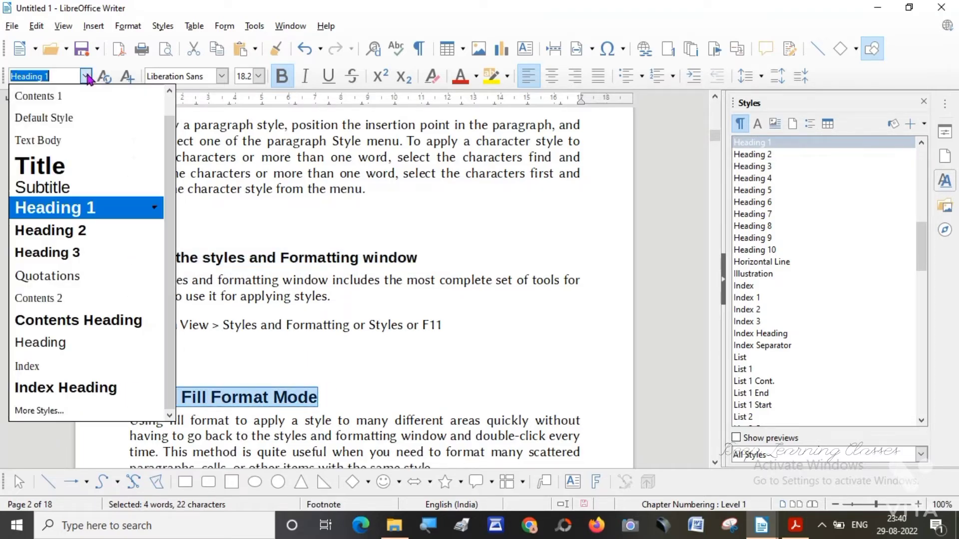
{"action": "left_click", "coordinate": [59, 234]}
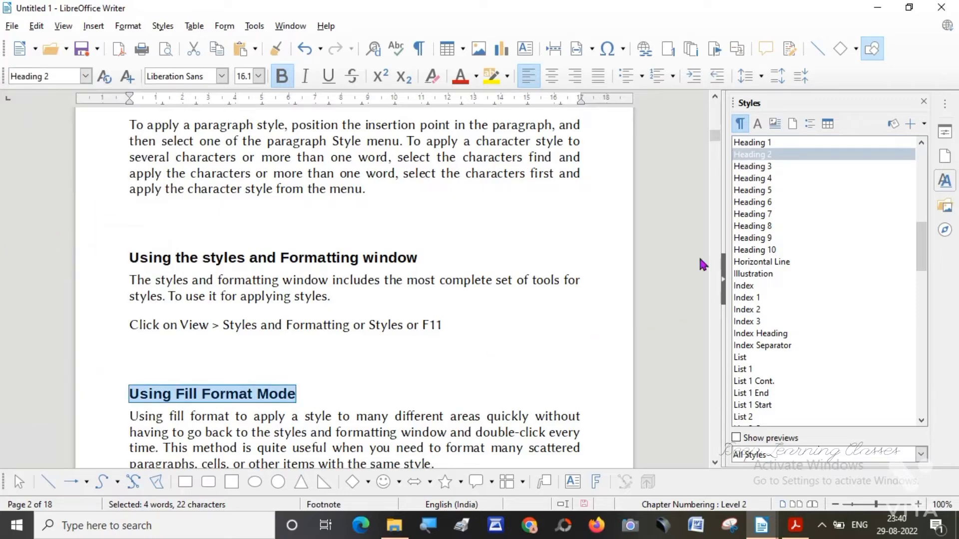
Update the table of contents on page 1 and follow its STYLE entry to the linked title.
{"action": "left_click_drag", "start_coordinate": [716, 135], "coordinate": [718, 107]}
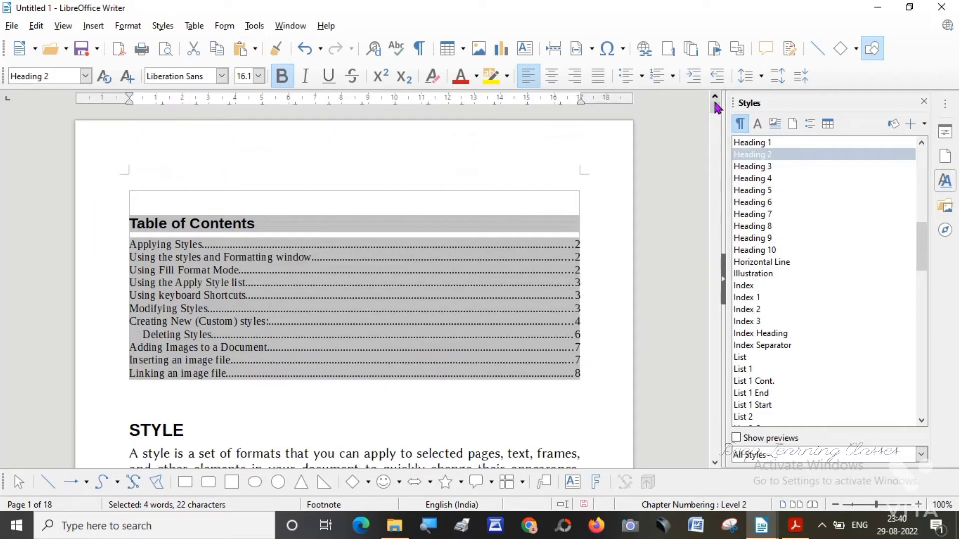
{"action": "right_click", "coordinate": [315, 250]}
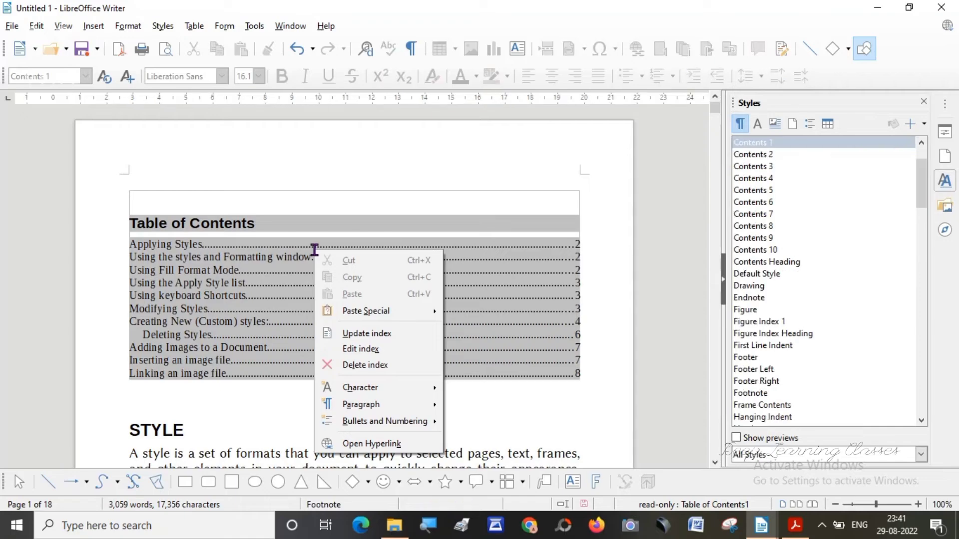
{"action": "left_click", "coordinate": [373, 339]}
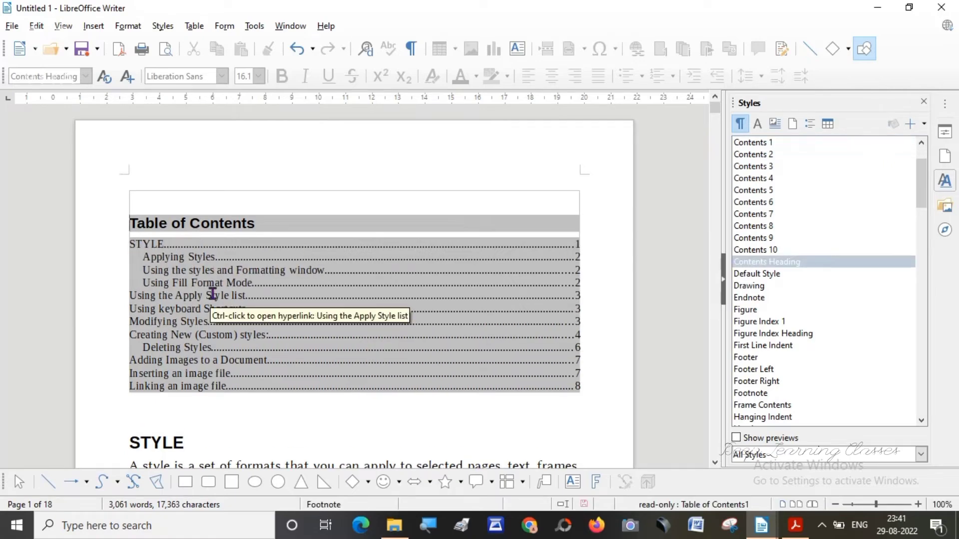
{"action": "left_click", "coordinate": [134, 245]}
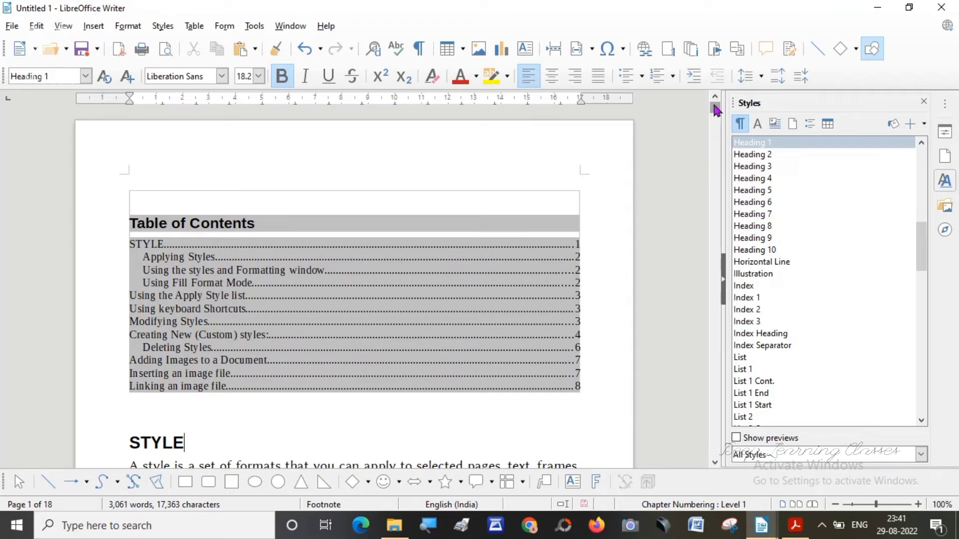
{"action": "mouse_move", "coordinate": [716, 105]}
{"action": "left_mouse_down"}
{"action": "mouse_move", "coordinate": [717, 156]}
{"action": "mouse_move", "coordinate": [715, 107]}
{"action": "left_mouse_up"}
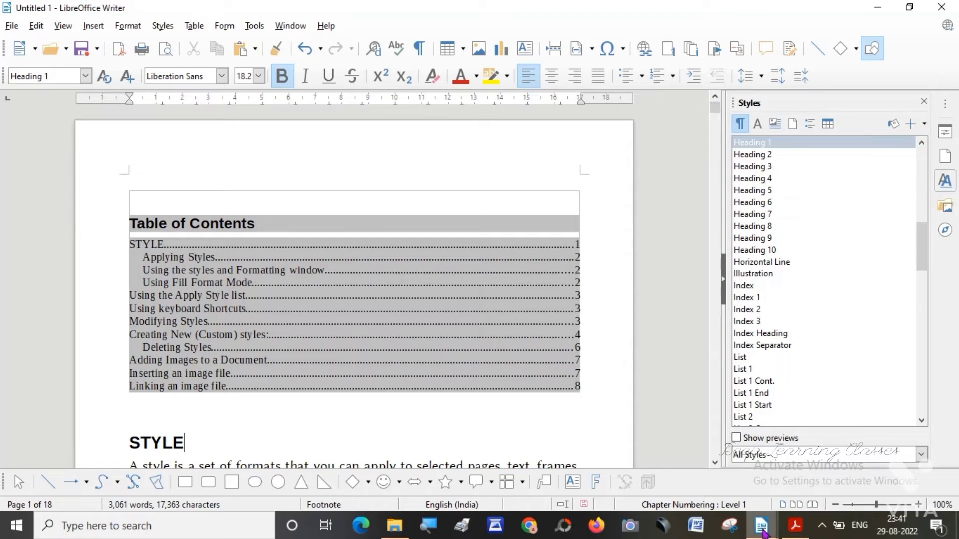
Switch to the style.odt document and go to the beginning of its first page.
{"action": "left_click", "coordinate": [762, 533]}
{"action": "left_click", "coordinate": [707, 506]}
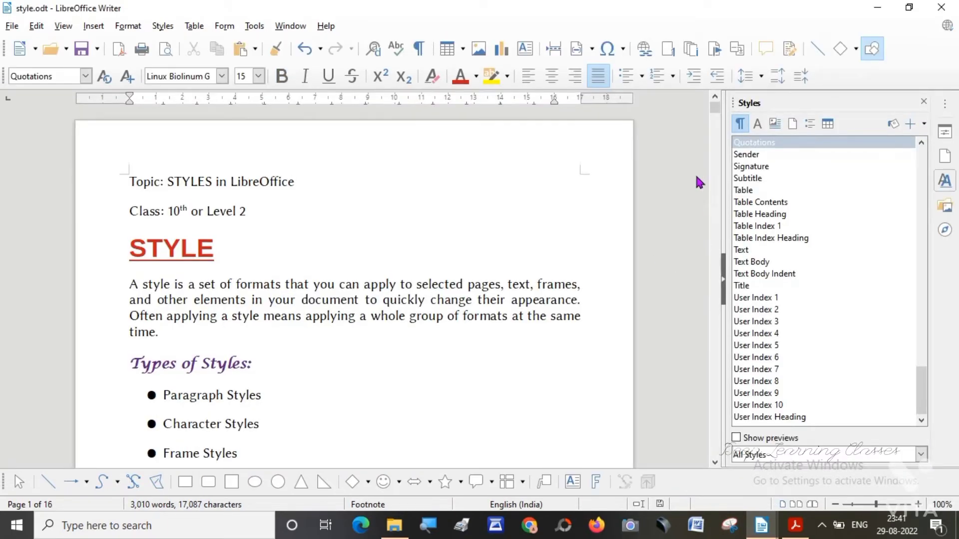
{"action": "left_click_drag", "start_coordinate": [718, 114], "coordinate": [685, 77]}
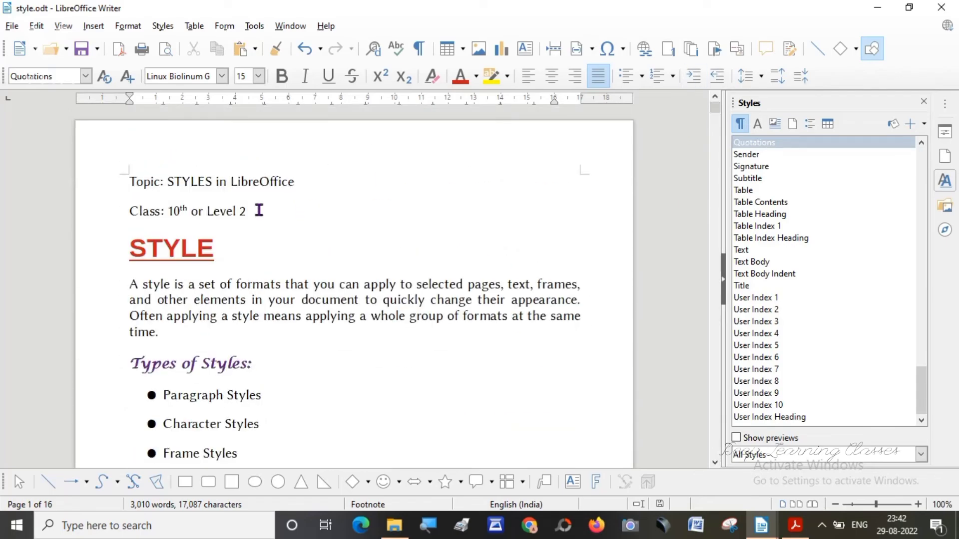
{"action": "left_click_drag", "start_coordinate": [258, 210], "coordinate": [127, 179]}
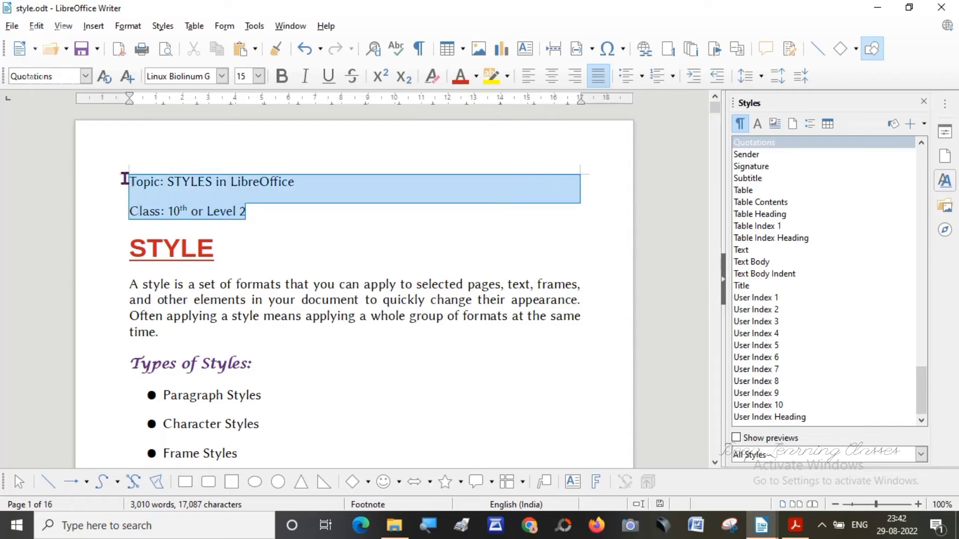
{"action": "key", "text": "Delete"}
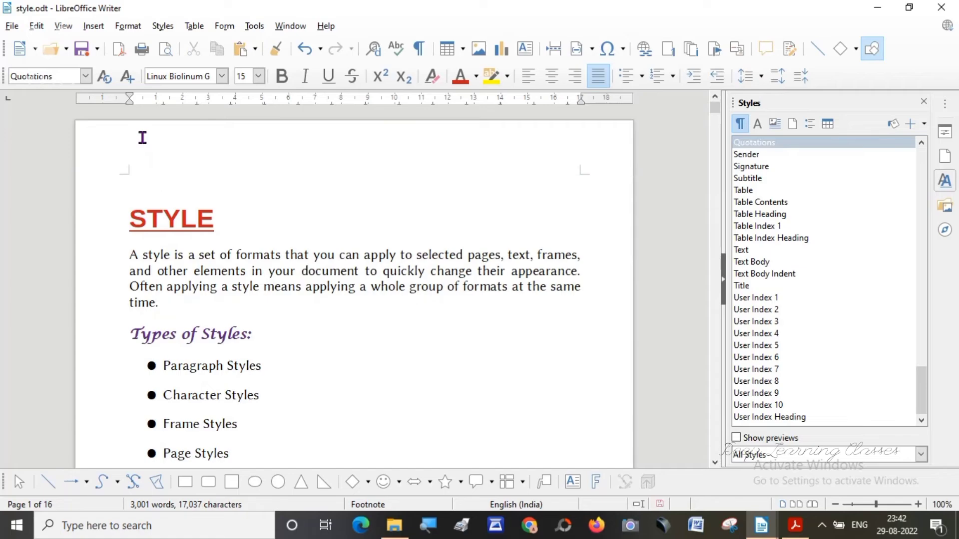
{"action": "key", "text": "ctrl+z"}
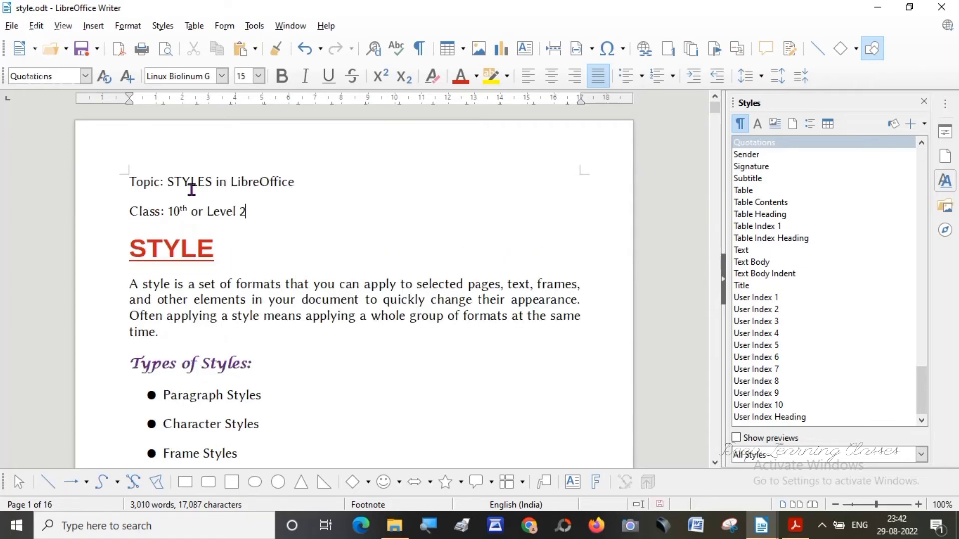
Move the "Topic: STYLES in LibreOffice" and "Class: 10th or Level 2" lines from the body into a new page header.
{"action": "left_click_drag", "start_coordinate": [250, 209], "coordinate": [125, 185]}
{"action": "key", "text": "ctrl+c"}
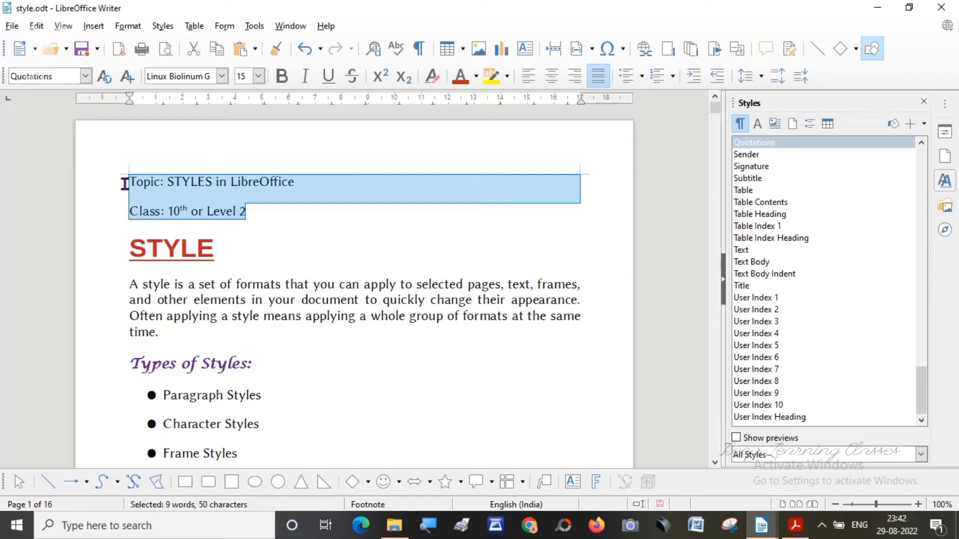
{"action": "key", "text": "Delete"}
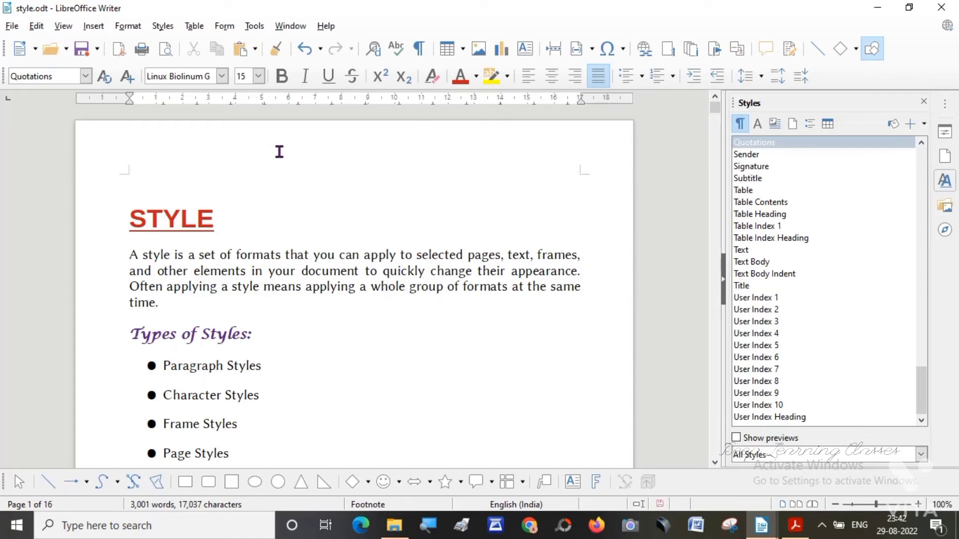
{"action": "mouse_move", "coordinate": [280, 151]}
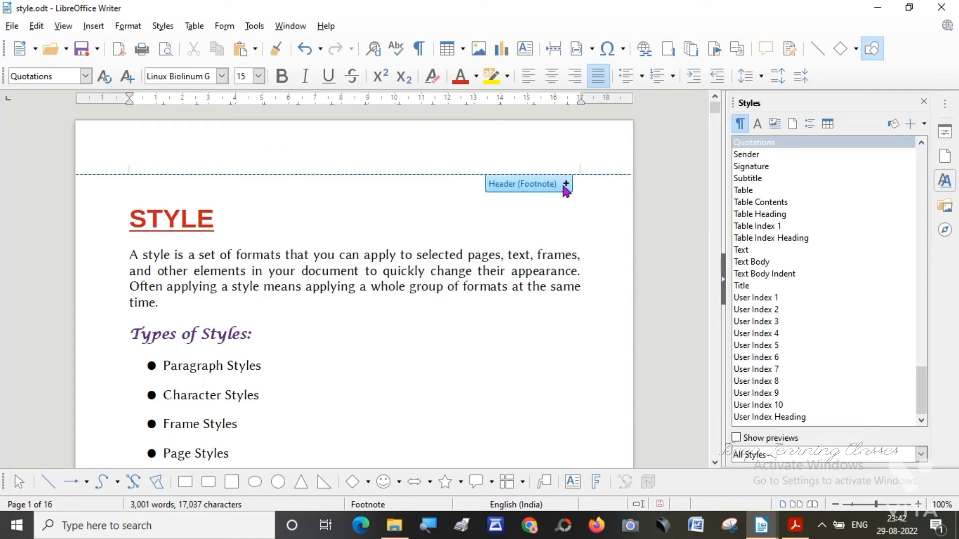
{"action": "left_click", "coordinate": [565, 185]}
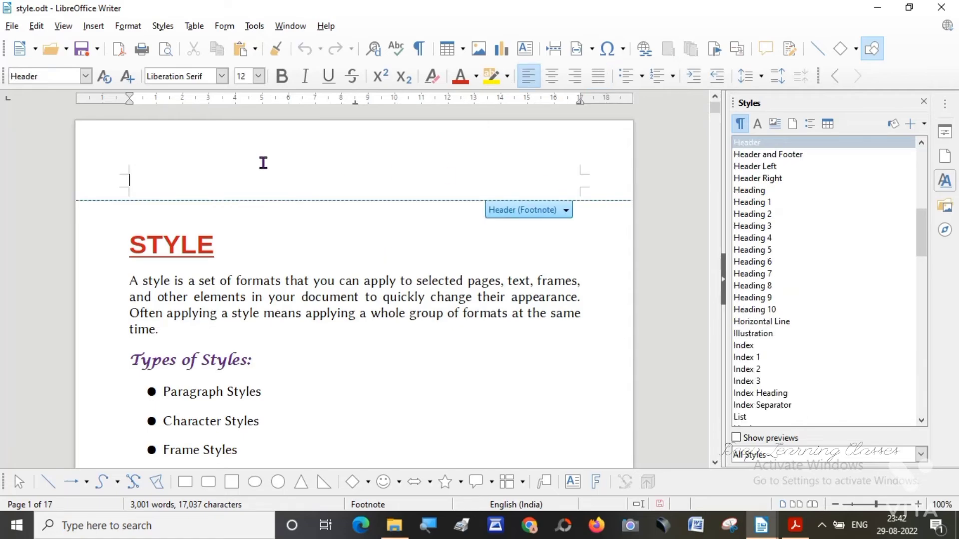
{"action": "key", "text": "ctrl+v"}
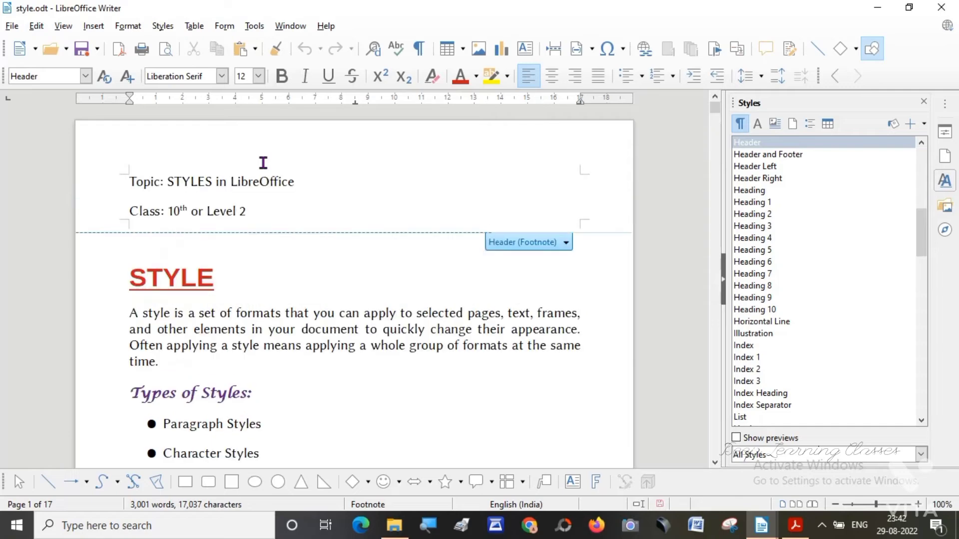
{"action": "left_click", "coordinate": [336, 259]}
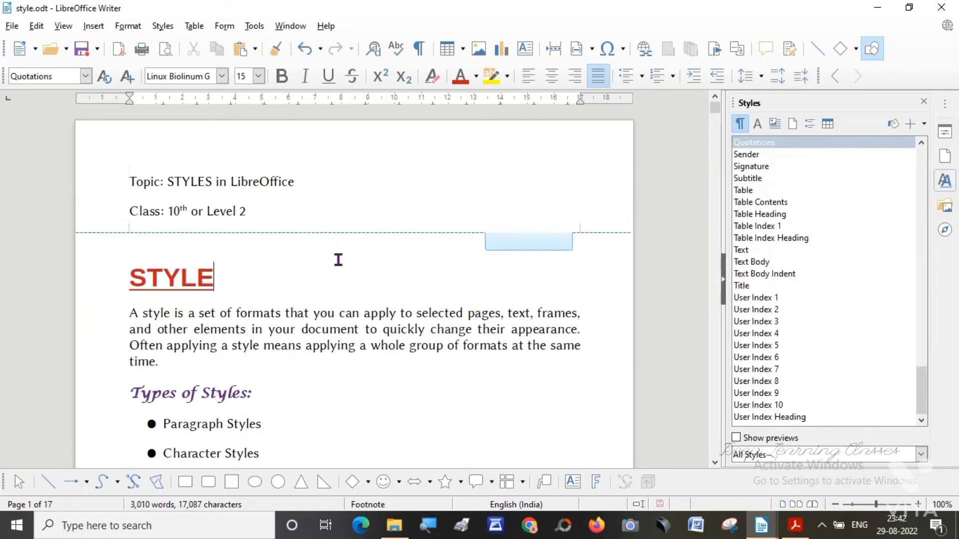
Add an empty line above the STYLE title on page 1.
{"action": "left_click", "coordinate": [126, 277]}
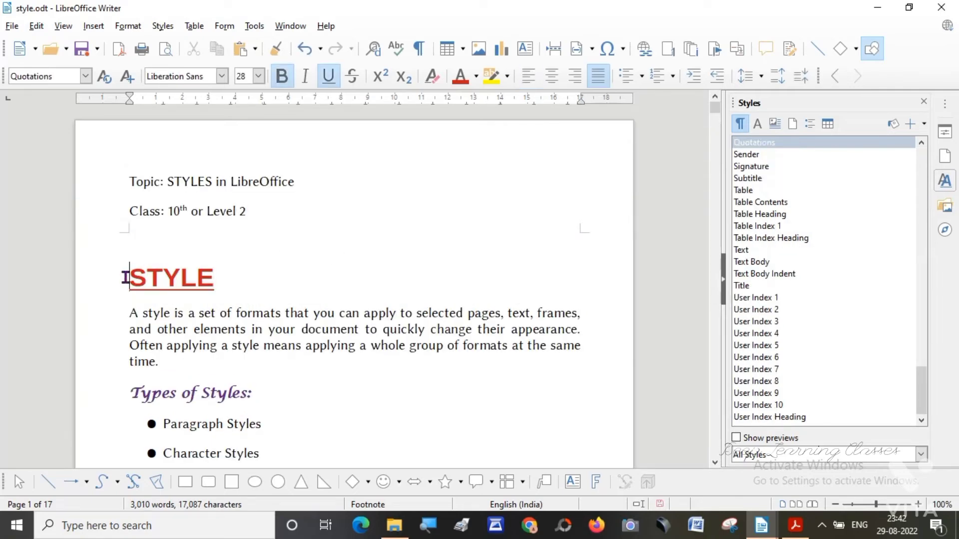
{"action": "key", "text": "Return"}
{"action": "left_click", "coordinate": [159, 271]}
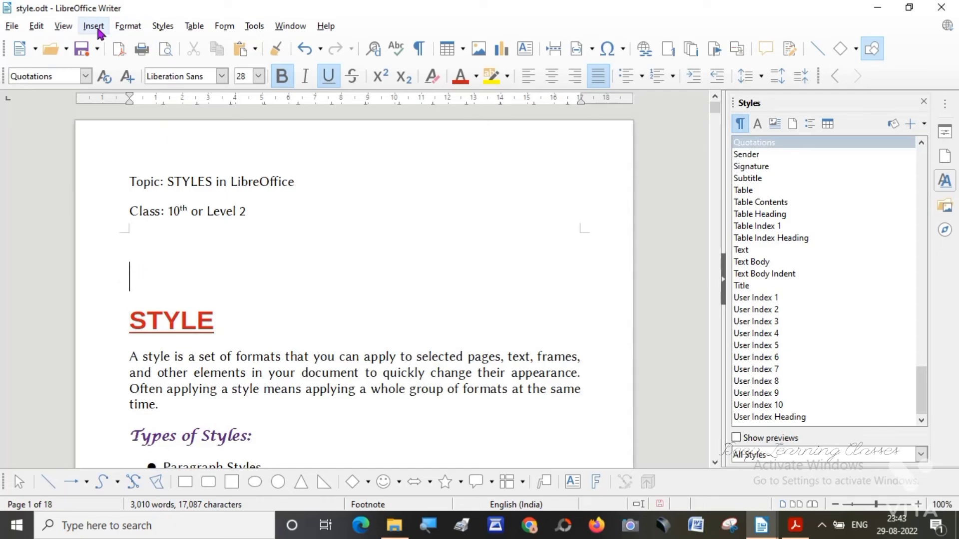
Insert a table of contents titled "Contents" for the entire document on the empty line above the STYLE title.
{"action": "left_click", "coordinate": [97, 30]}
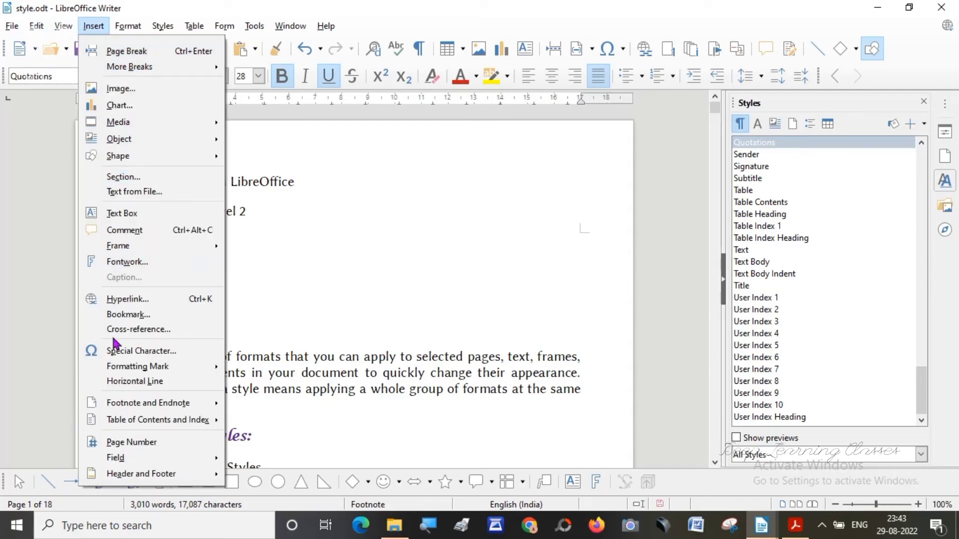
{"action": "mouse_move", "coordinate": [120, 422]}
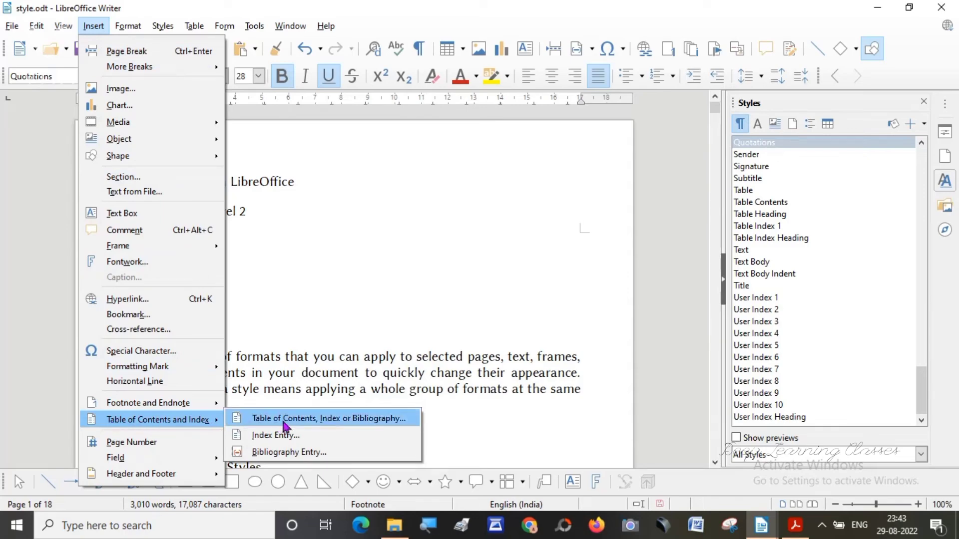
{"action": "left_click", "coordinate": [349, 418]}
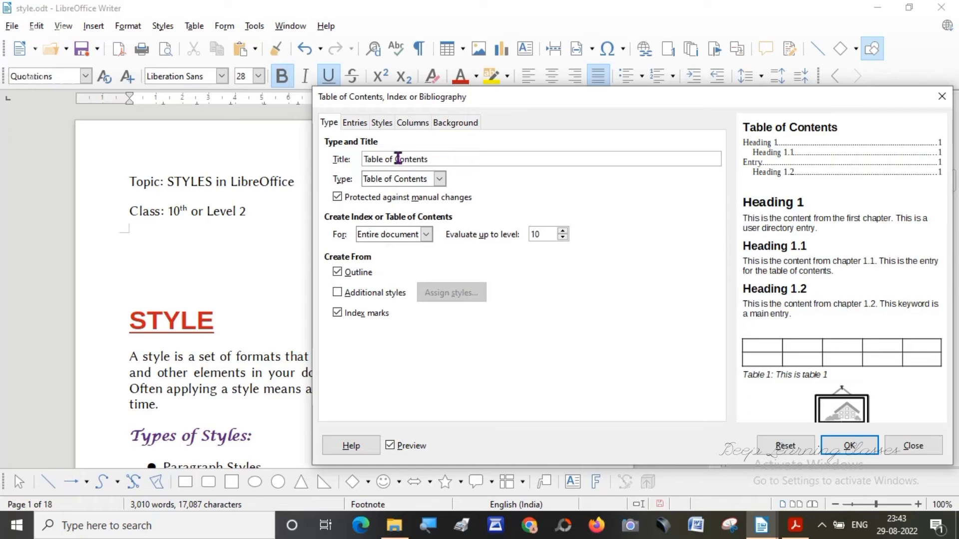
{"action": "double_click", "coordinate": [396, 158]}
{"action": "left_click", "coordinate": [395, 158]}
{"action": "key", "text": "BackSpace"}
{"action": "key", "text": "Left"}
{"action": "key", "text": "Left"}
{"action": "key", "text": "Left"}
{"action": "key", "text": "Left"}
{"action": "key", "text": "Delete"}
{"action": "key", "text": "Delete"}
{"action": "key", "text": "Delete"}
{"action": "key", "text": "Delete"}
{"action": "key", "text": "Delete"}
{"action": "key", "text": "Delete"}
{"action": "key", "text": "Delete"}
{"action": "key", "text": "Delete"}
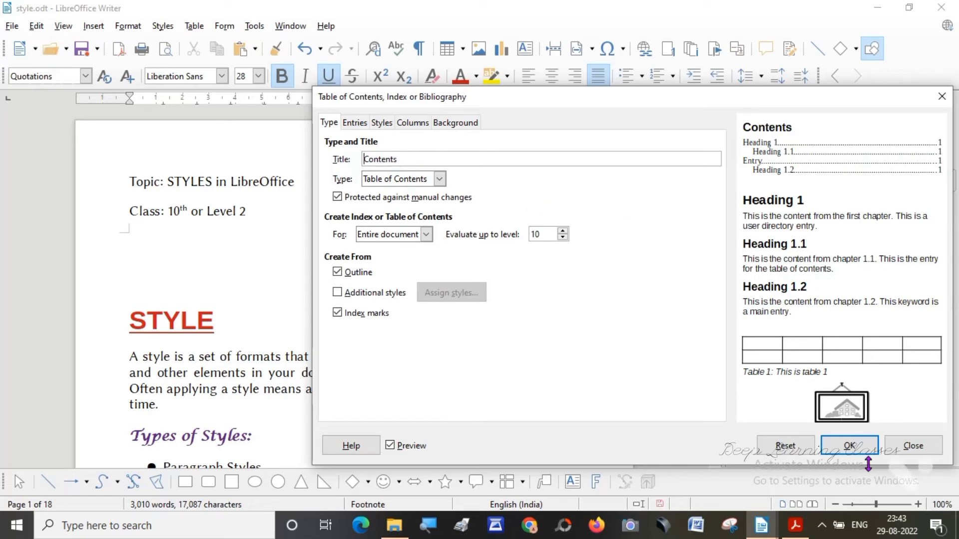
{"action": "left_click", "coordinate": [849, 445]}
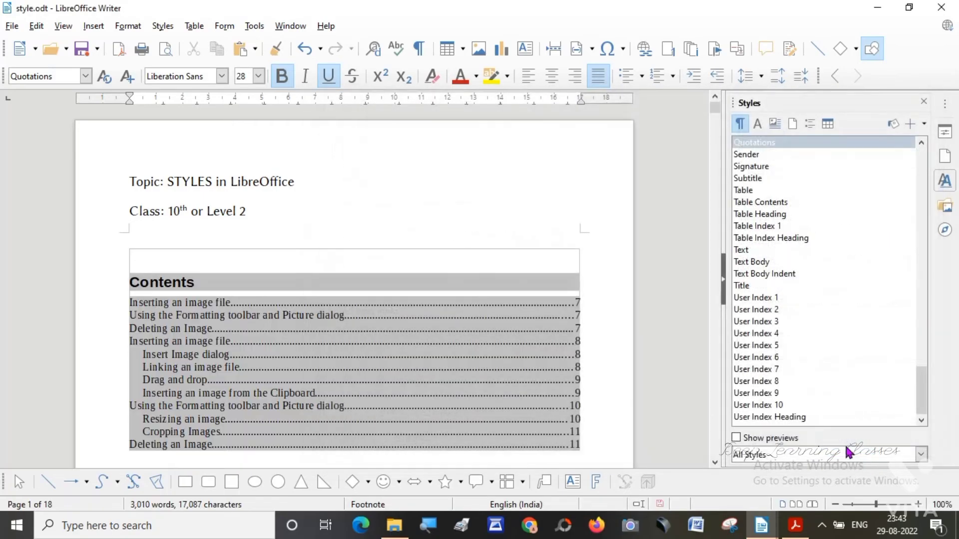
Apply the Heading 1 paragraph style to the STYLE title below the table of contents.
{"action": "left_click", "coordinate": [396, 259]}
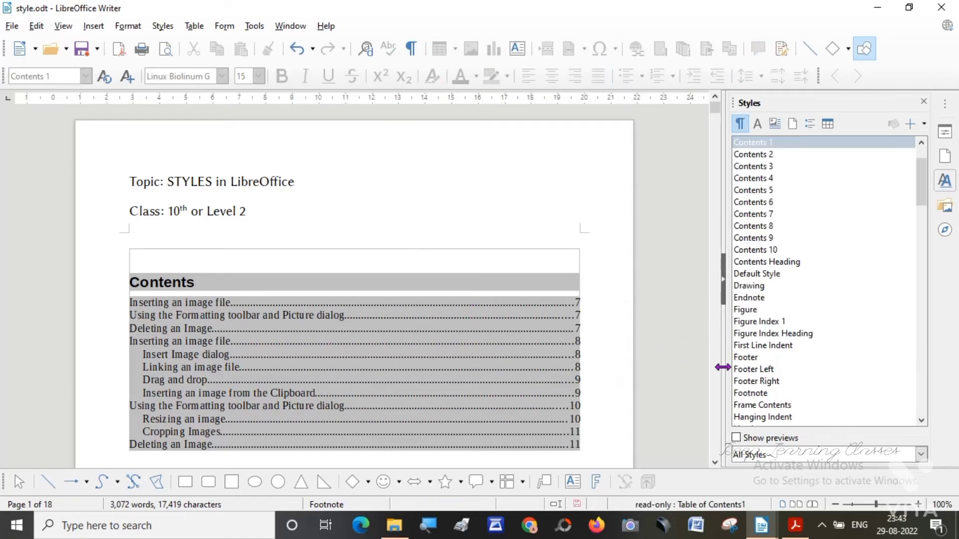
{"action": "left_click", "coordinate": [715, 461]}
{"action": "left_click", "coordinate": [715, 462]}
{"action": "left_click", "coordinate": [716, 461]}
{"action": "left_click", "coordinate": [715, 461]}
{"action": "left_click", "coordinate": [715, 461]}
{"action": "left_click", "coordinate": [716, 462]}
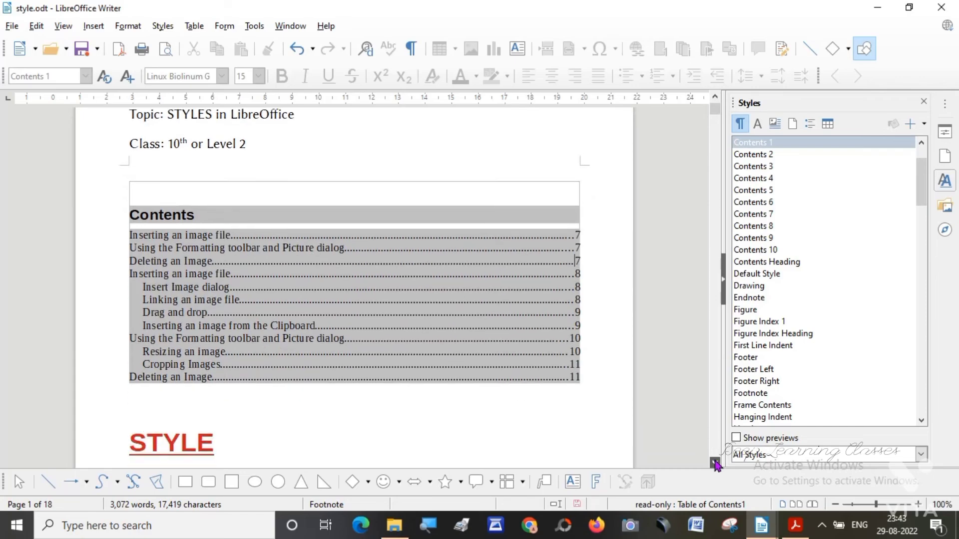
{"action": "left_click", "coordinate": [715, 462]}
{"action": "left_click", "coordinate": [715, 461]}
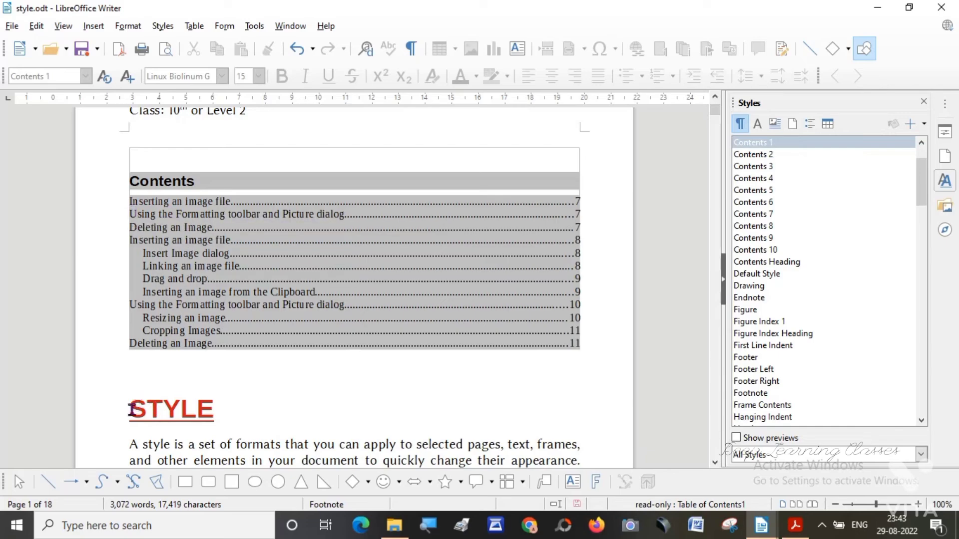
{"action": "left_click_drag", "start_coordinate": [132, 410], "coordinate": [227, 407]}
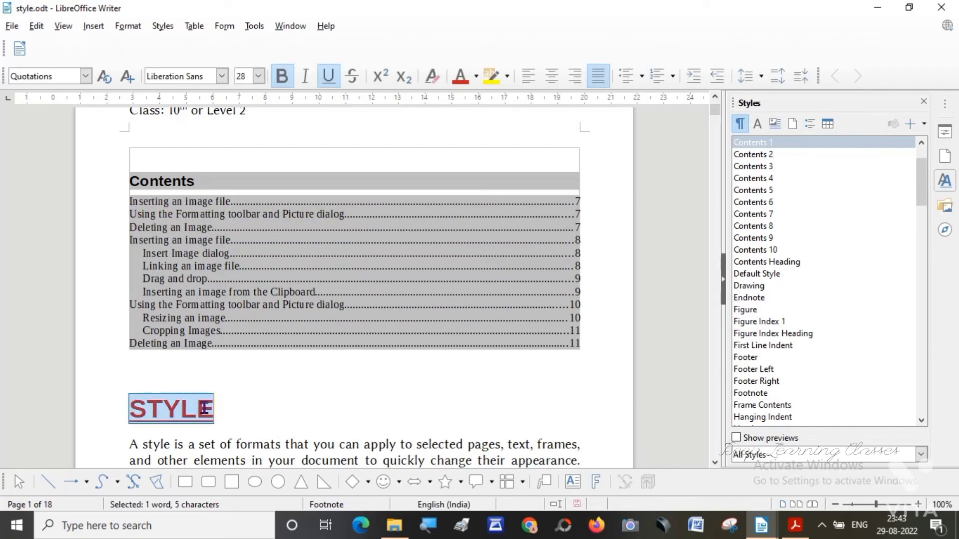
{"action": "left_click", "coordinate": [204, 409]}
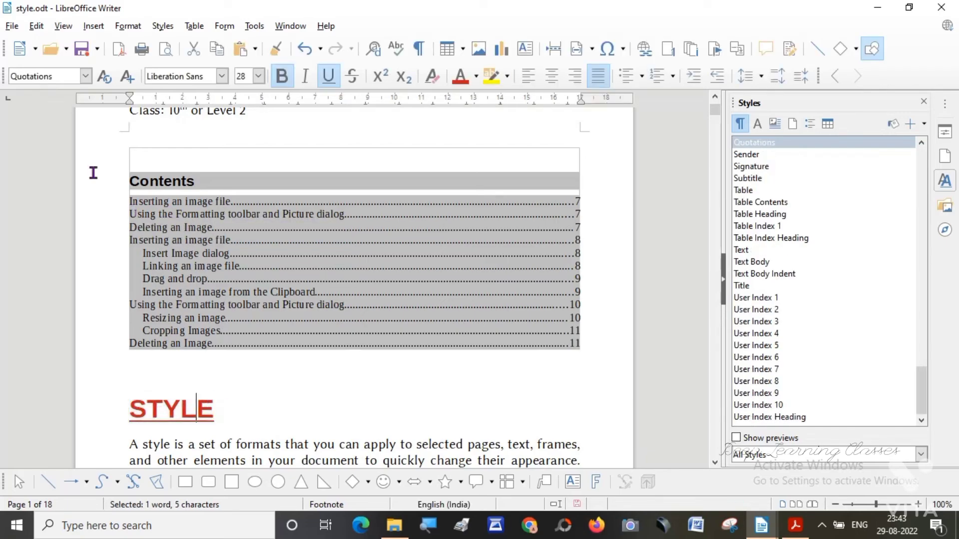
{"action": "left_click", "coordinate": [86, 78]}
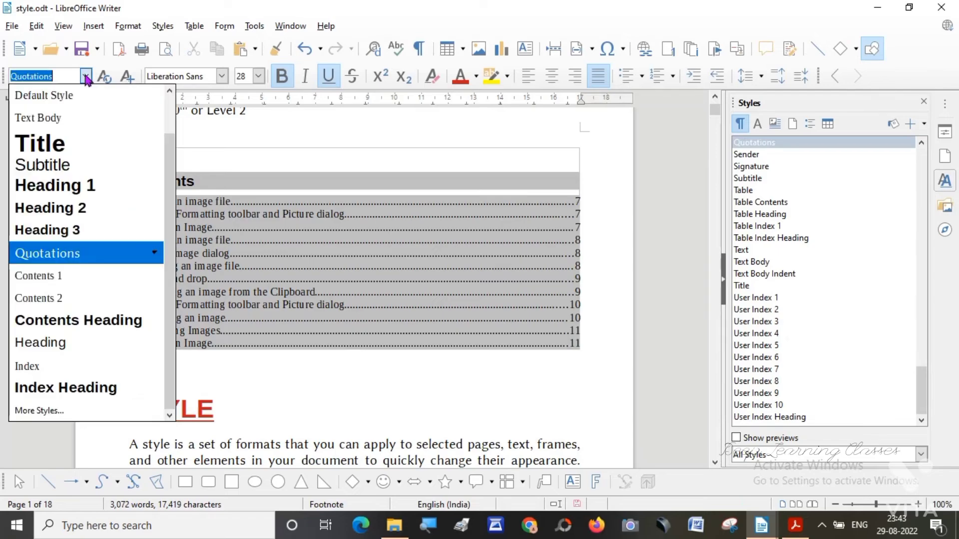
{"action": "left_click", "coordinate": [54, 190]}
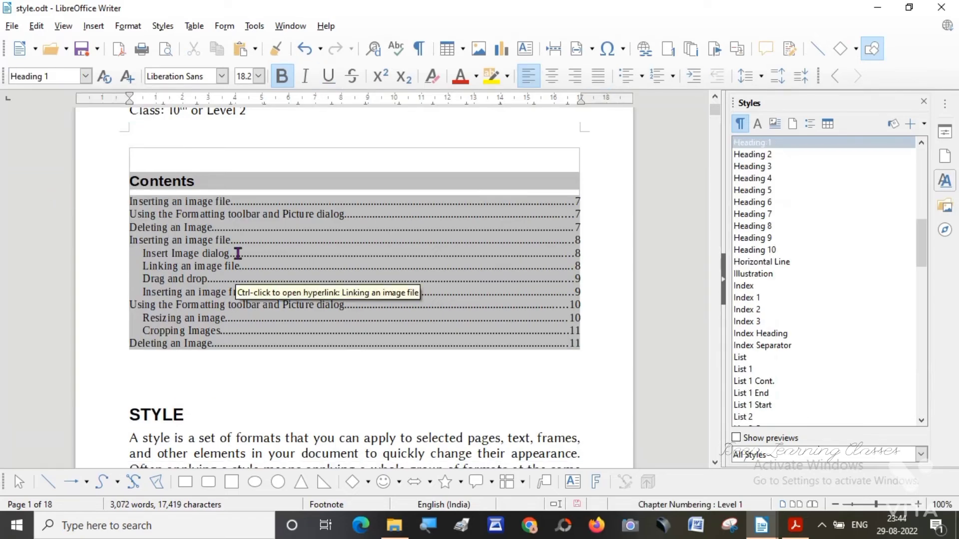
Update the Contents index so it includes the newly styled title.
{"action": "right_click", "coordinate": [239, 177]}
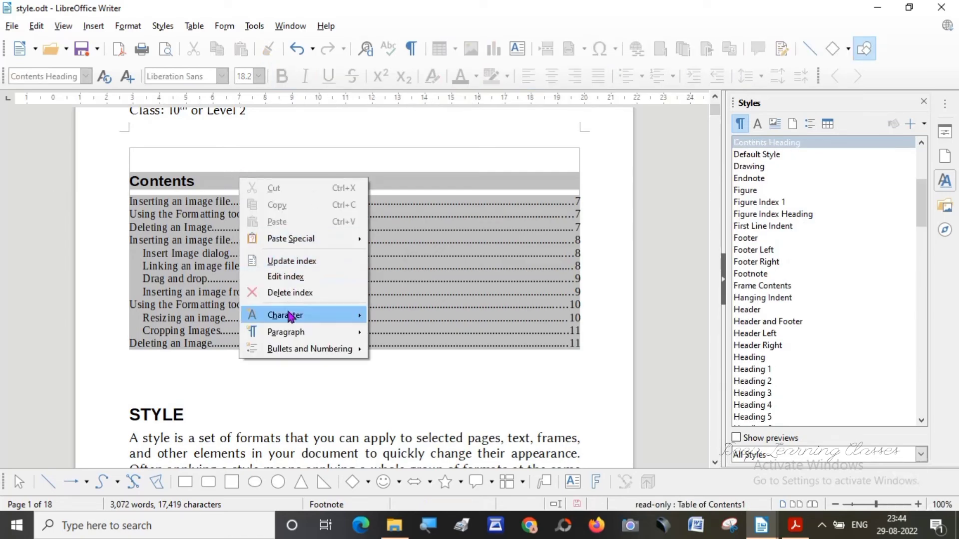
{"action": "mouse_move", "coordinate": [291, 317]}
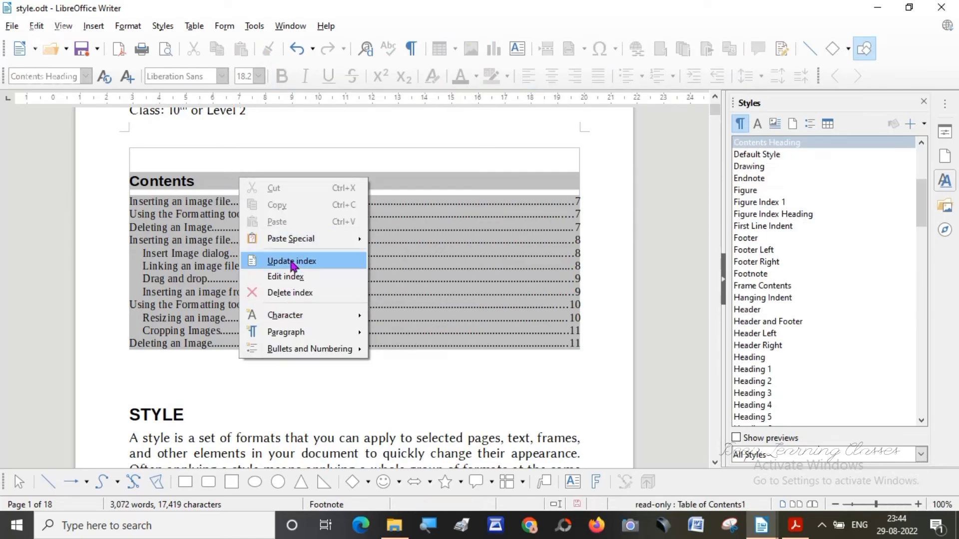
{"action": "left_click", "coordinate": [293, 261]}
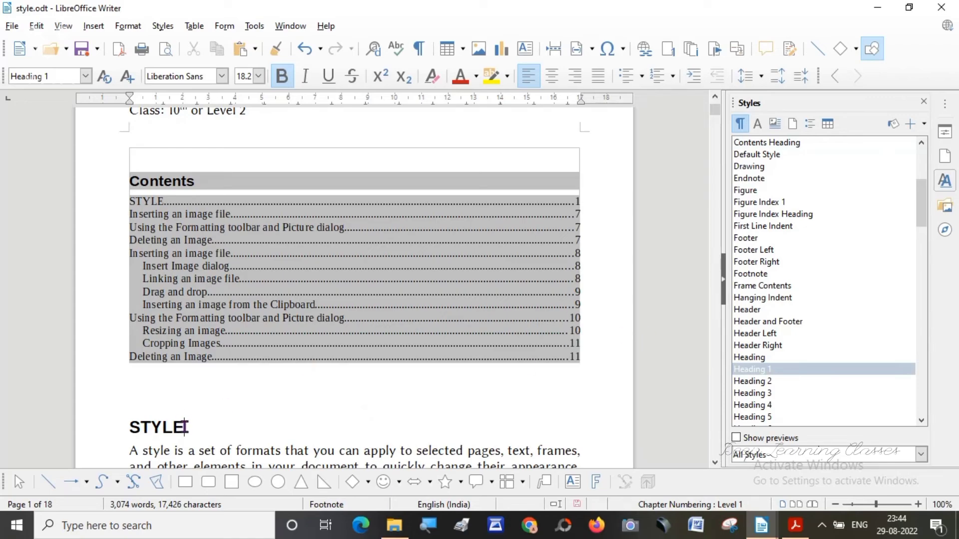
Set the font colour of the STYLE title to Dark Red 2.
{"action": "left_click_drag", "start_coordinate": [185, 427], "coordinate": [124, 424]}
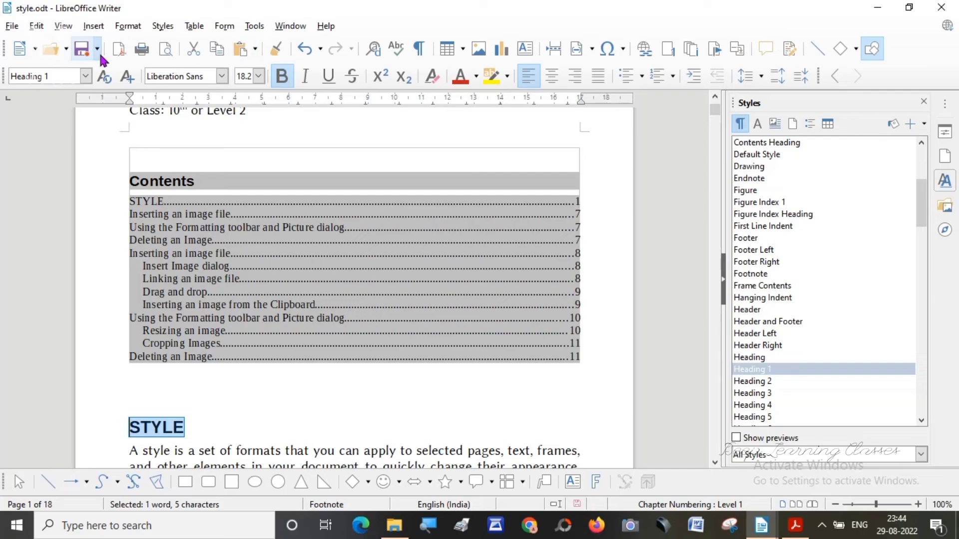
{"action": "left_click", "coordinate": [463, 82]}
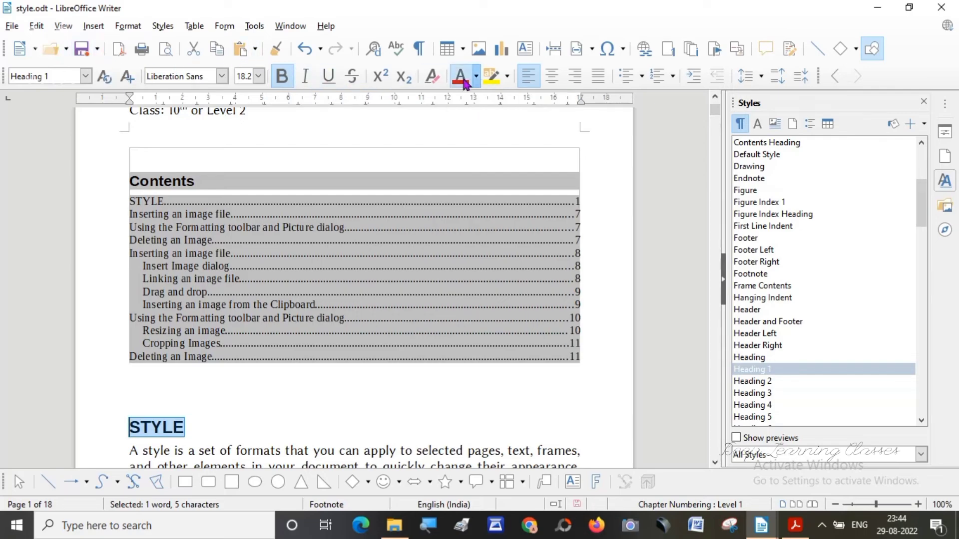
{"action": "left_click", "coordinate": [303, 455]}
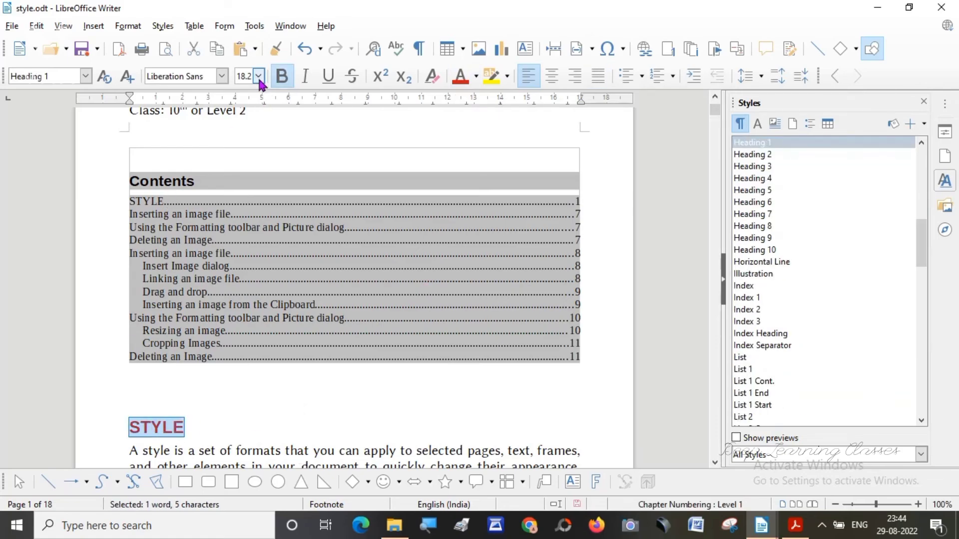
{"action": "left_click", "coordinate": [340, 406]}
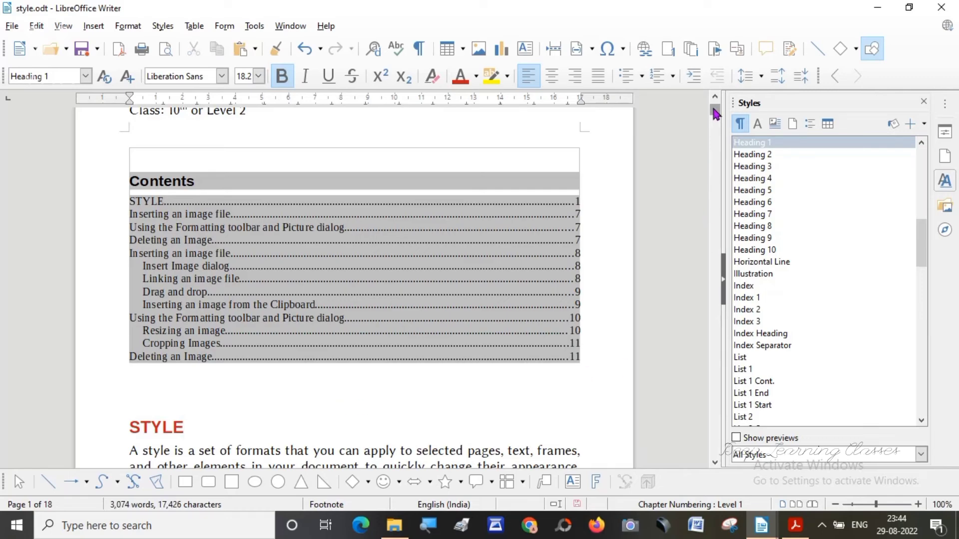
Read through the "Steps to Add Table of Contents" instructions on page 17.
{"action": "left_click_drag", "start_coordinate": [715, 114], "coordinate": [684, 423]}
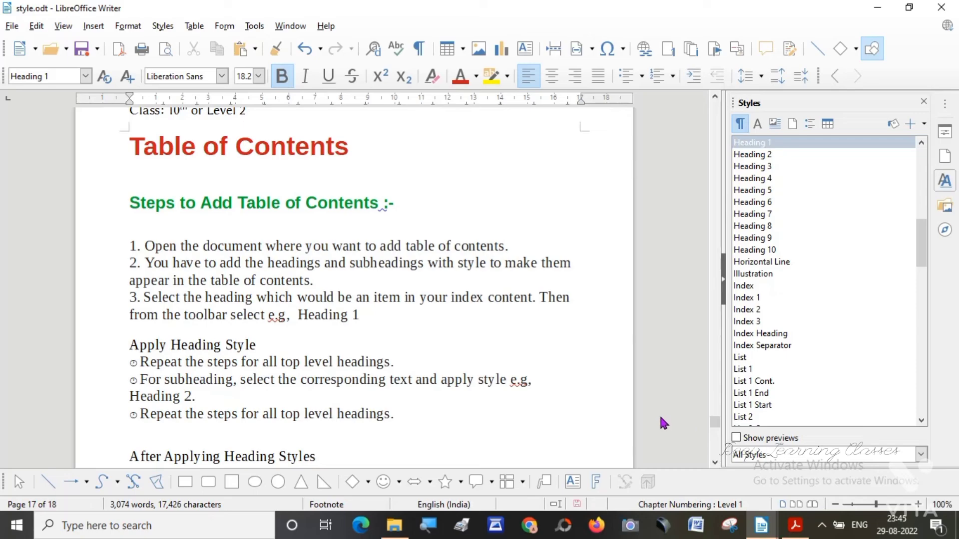
{"action": "left_click", "coordinate": [716, 463]}
{"action": "left_click", "coordinate": [715, 464]}
{"action": "left_click", "coordinate": [715, 464]}
{"action": "left_click", "coordinate": [715, 464]}
{"action": "left_click", "coordinate": [715, 464]}
{"action": "left_click", "coordinate": [715, 464]}
{"action": "left_click", "coordinate": [715, 464]}
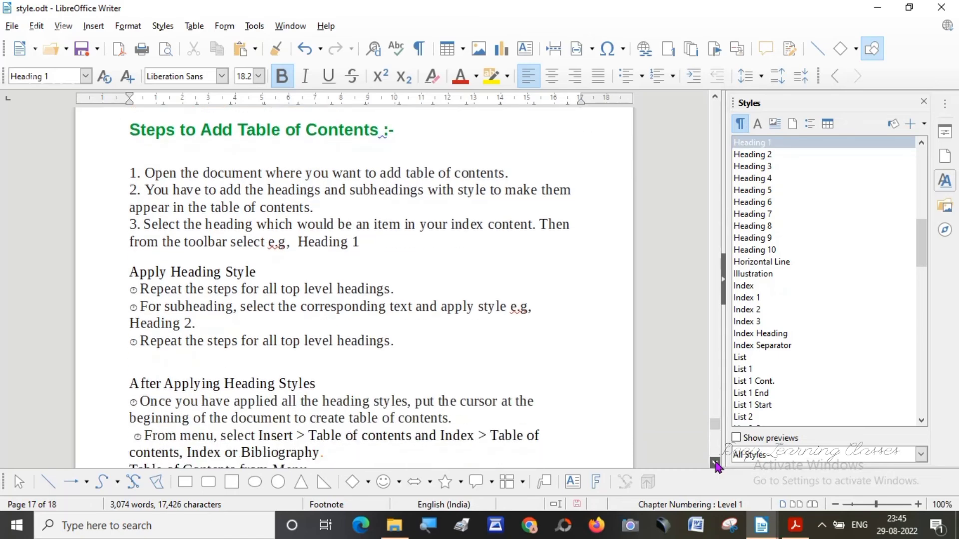
{"action": "left_click", "coordinate": [715, 464]}
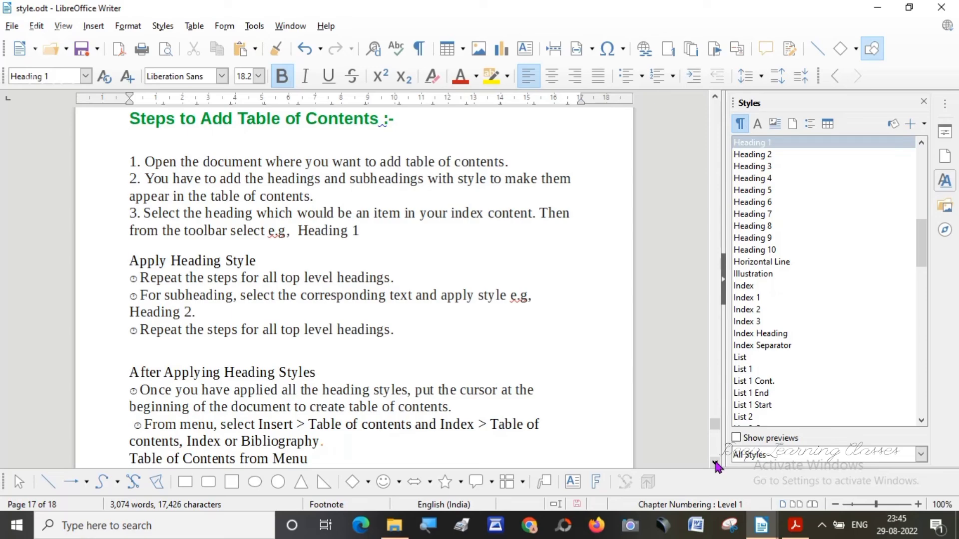
{"action": "left_click", "coordinate": [715, 463]}
{"action": "left_click", "coordinate": [715, 463]}
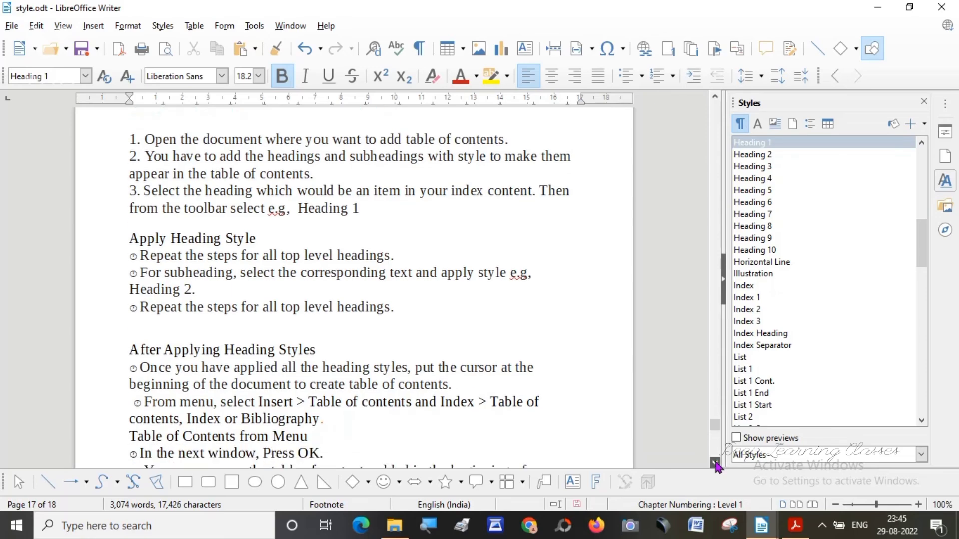
{"action": "left_click", "coordinate": [715, 463]}
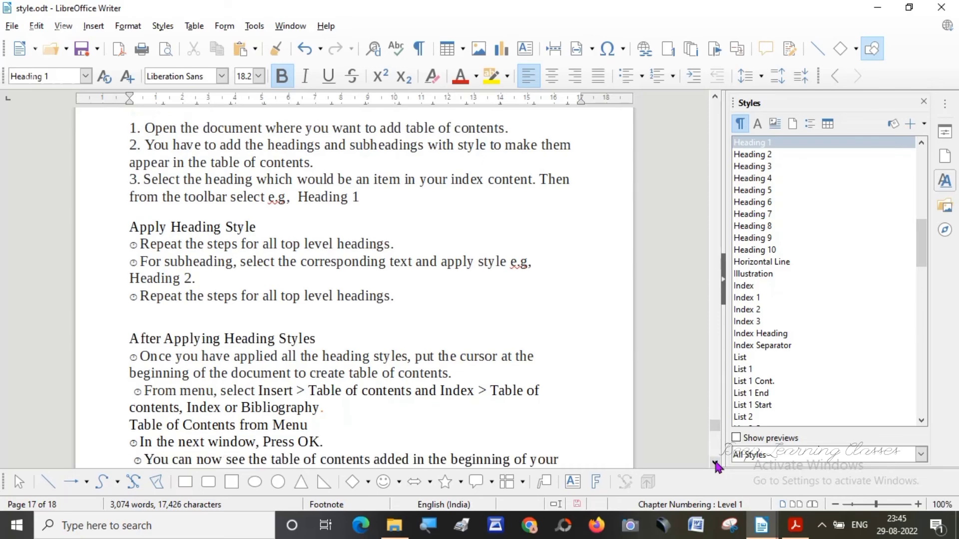
{"action": "left_click", "coordinate": [716, 463]}
{"action": "left_click", "coordinate": [716, 463]}
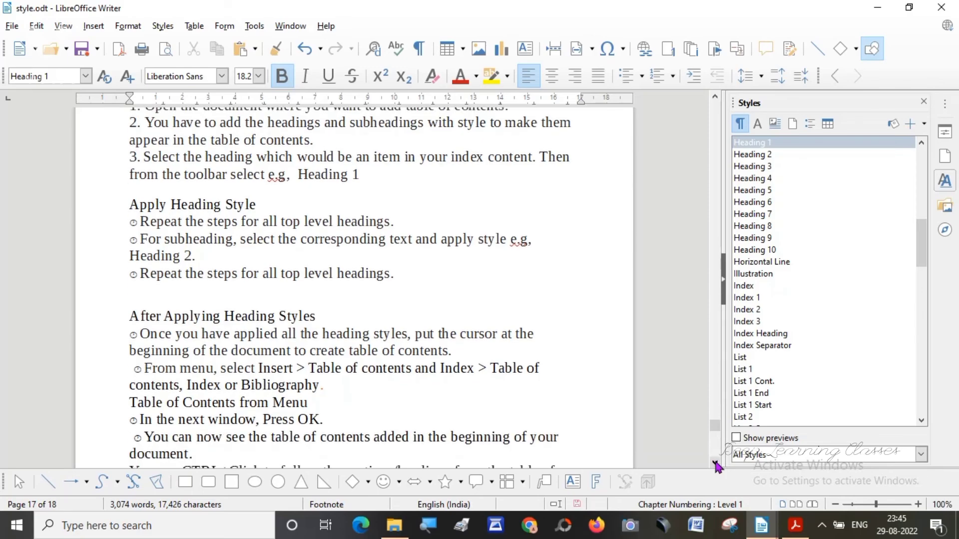
{"action": "left_click", "coordinate": [716, 463]}
{"action": "left_click", "coordinate": [715, 463]}
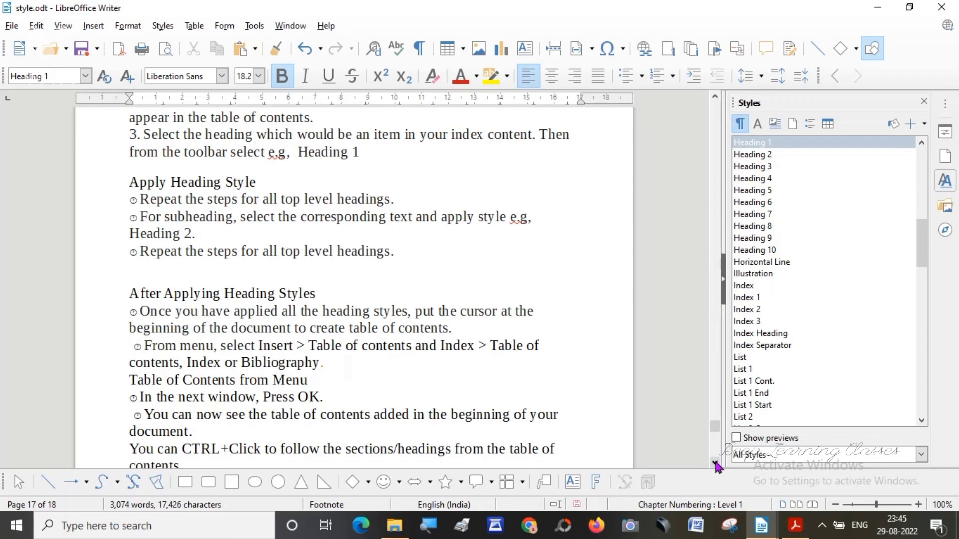
{"action": "left_click", "coordinate": [715, 463]}
{"action": "left_click", "coordinate": [716, 464]}
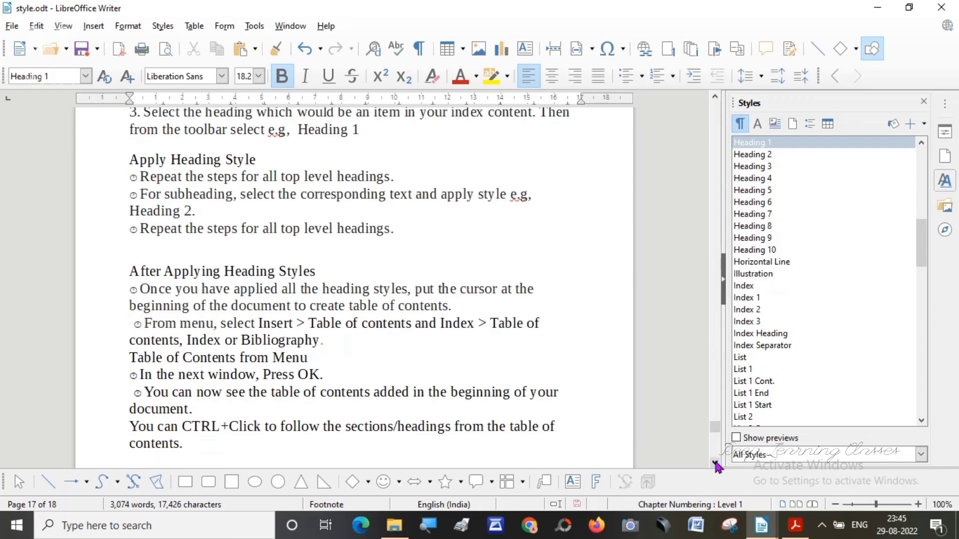
{"action": "left_click", "coordinate": [715, 463]}
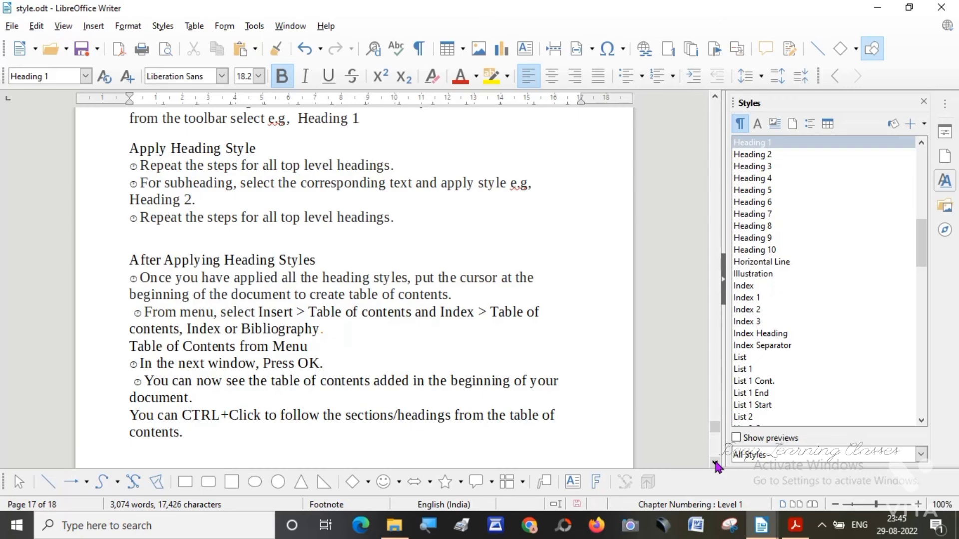
{"action": "left_click_drag", "start_coordinate": [715, 464], "coordinate": [716, 463]}
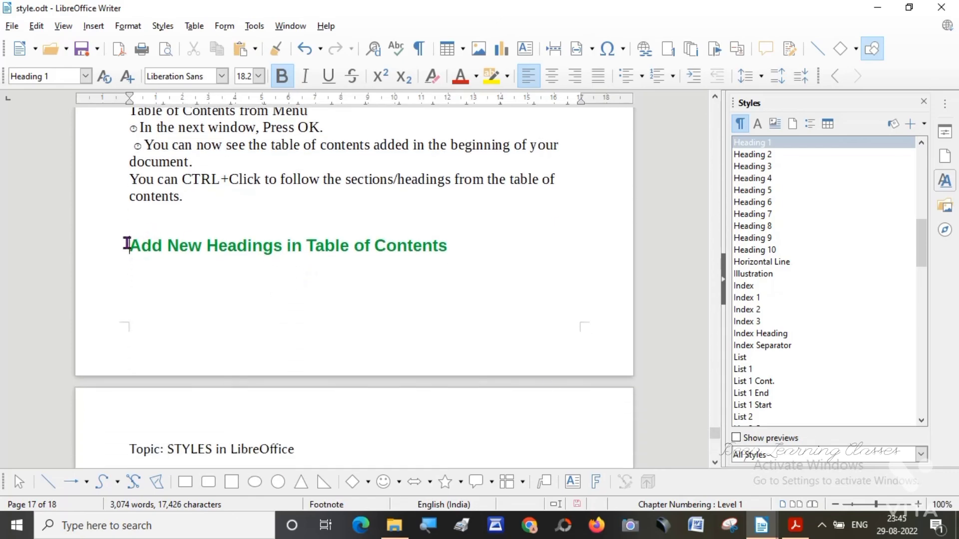
Move the "Add New Headings in Table of Contents" heading to the next page by inserting four empty lines before it.
{"action": "key", "text": "Return"}
{"action": "key", "text": "Return"}
{"action": "key", "text": "Return"}
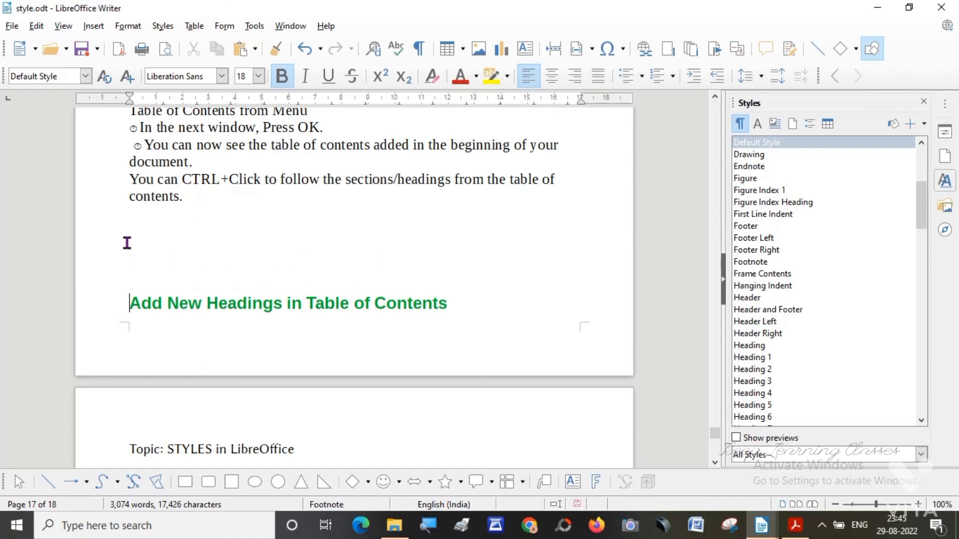
{"action": "key", "text": "Return"}
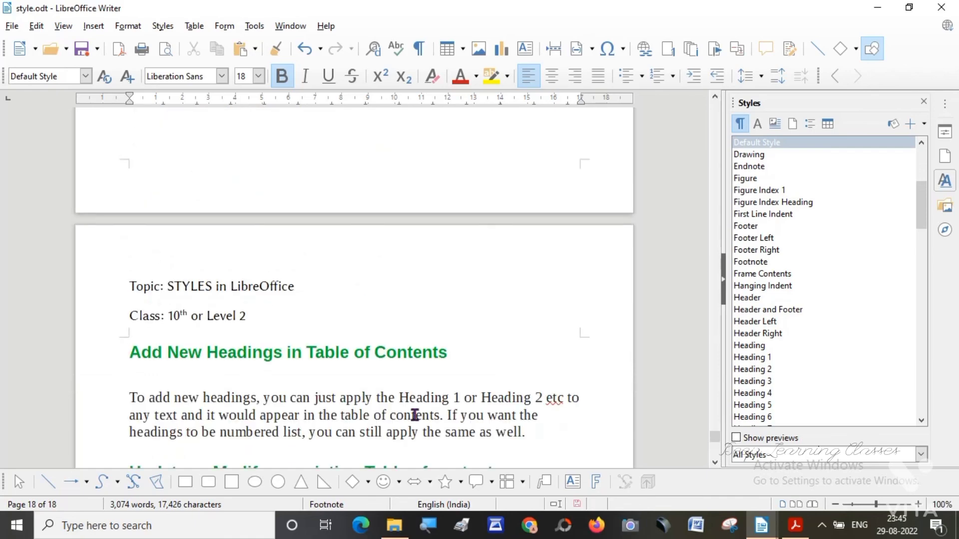
Read the page 18 notes on adding new headings and updating or modifying an existing table of contents.
{"action": "left_click", "coordinate": [715, 464]}
{"action": "left_click_drag", "start_coordinate": [715, 463], "coordinate": [716, 465]}
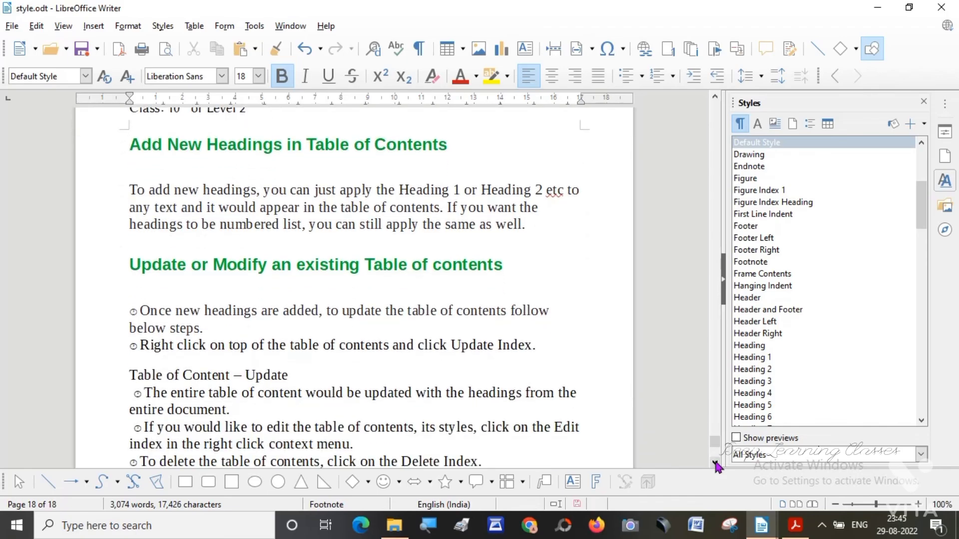
{"action": "left_click", "coordinate": [715, 465]}
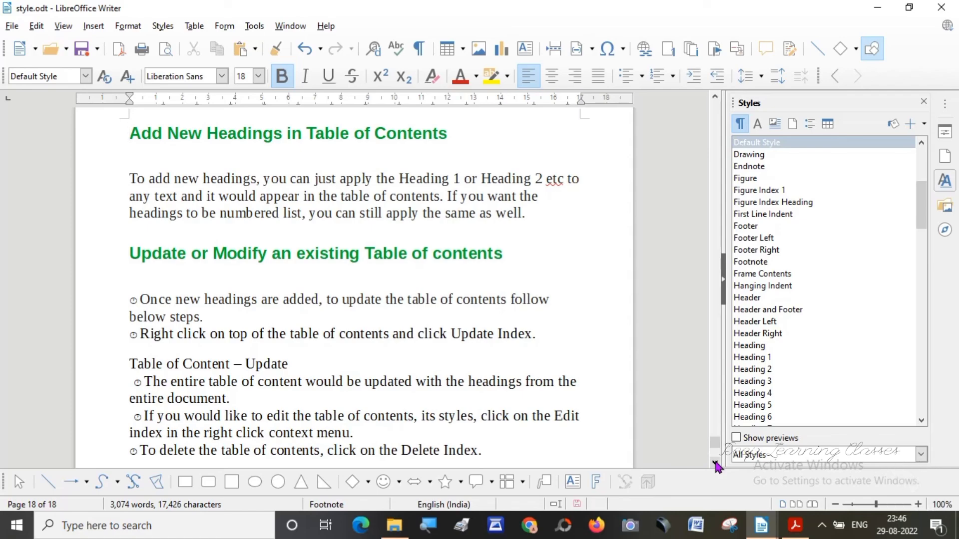
Delete the table of contents index on page 1, and undo the deletion.
{"action": "left_click", "coordinate": [715, 463]}
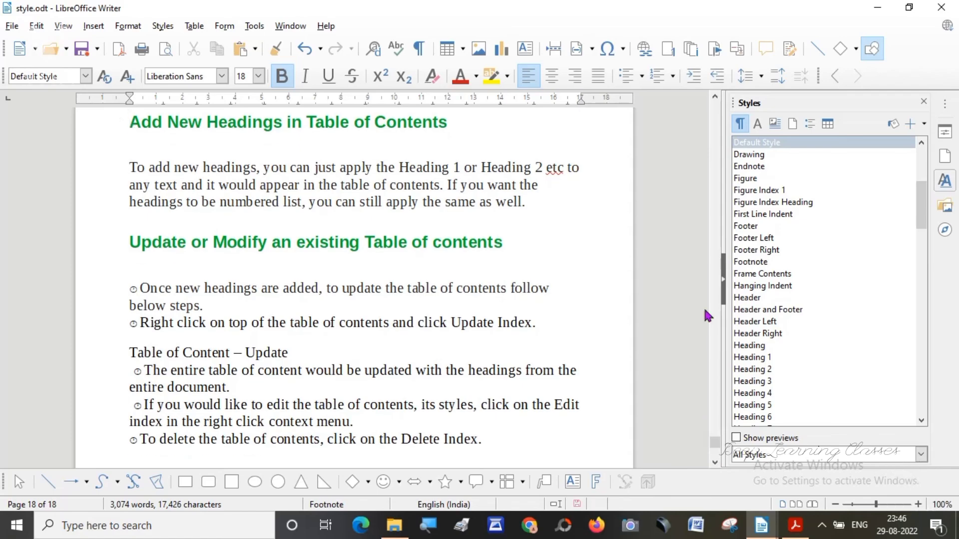
{"action": "left_click", "coordinate": [715, 98]}
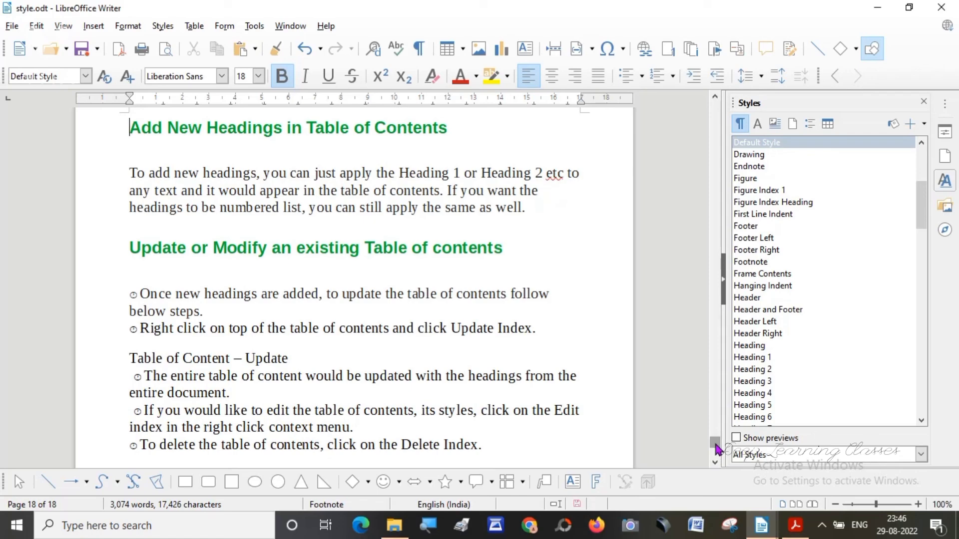
{"action": "left_click_drag", "start_coordinate": [716, 445], "coordinate": [715, 100]}
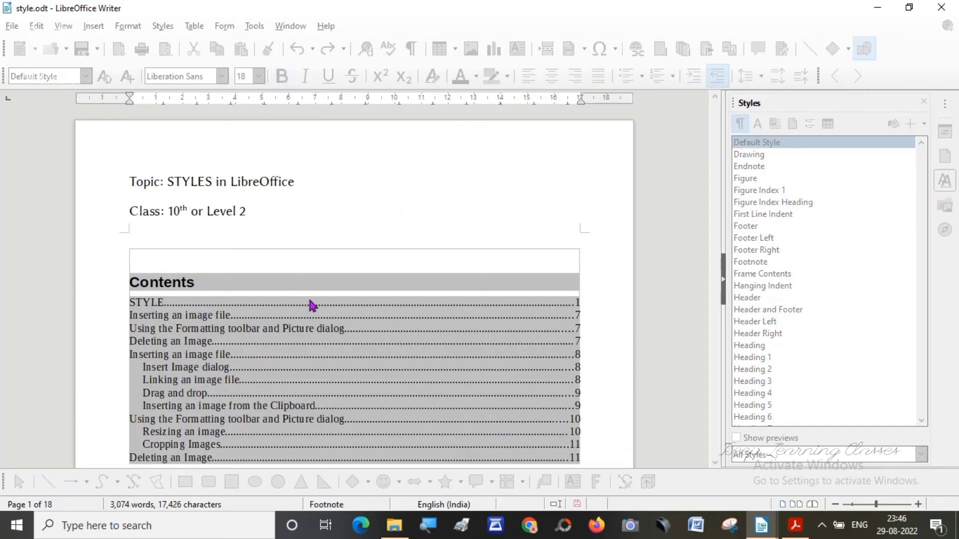
{"action": "right_click", "coordinate": [311, 305]}
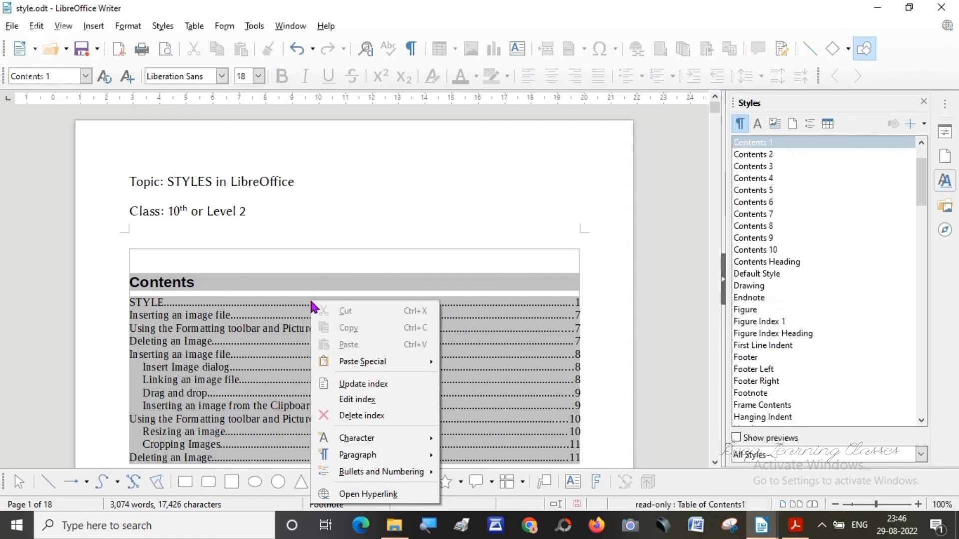
{"action": "left_click", "coordinate": [361, 418]}
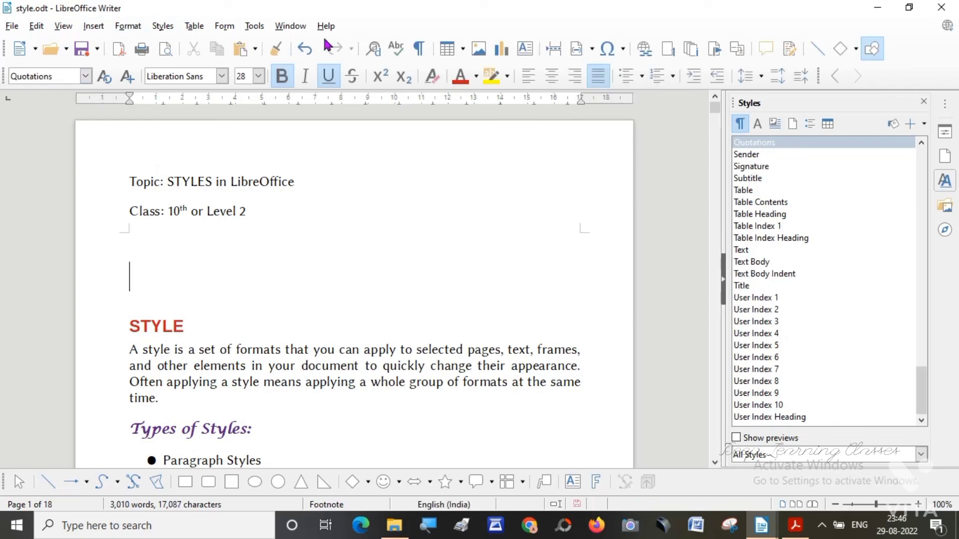
{"action": "left_click", "coordinate": [305, 50]}
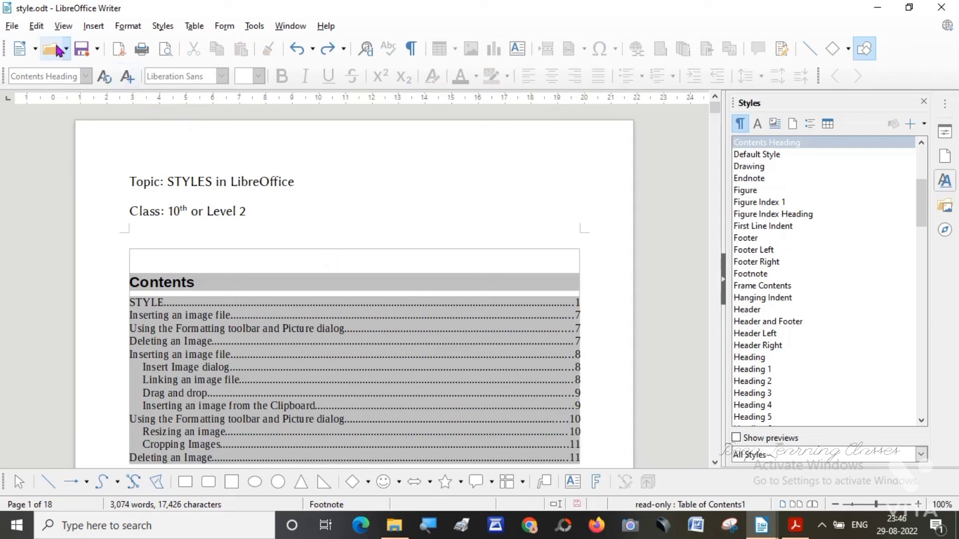
Save the style.odt document with its table of contents under its existing file name.
{"action": "left_click", "coordinate": [12, 25]}
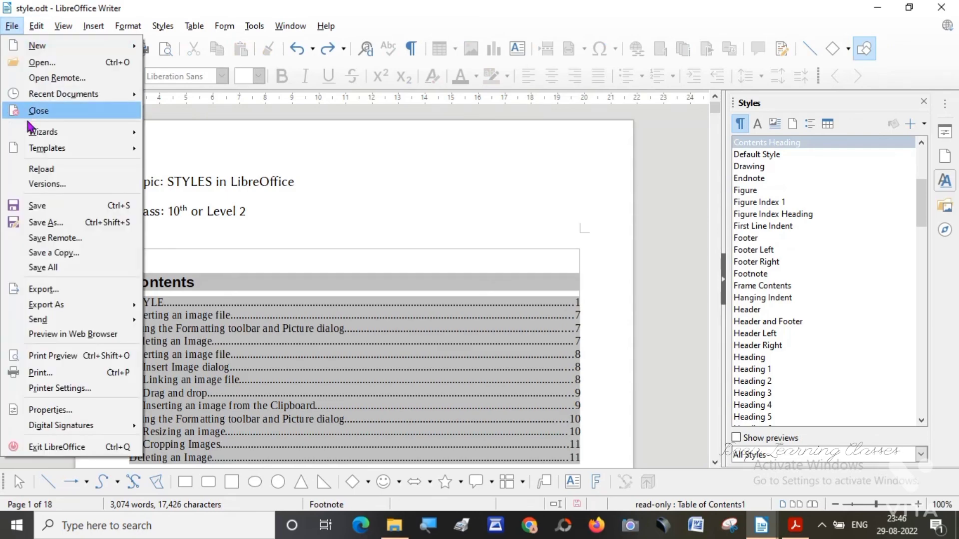
{"action": "left_click", "coordinate": [33, 209]}
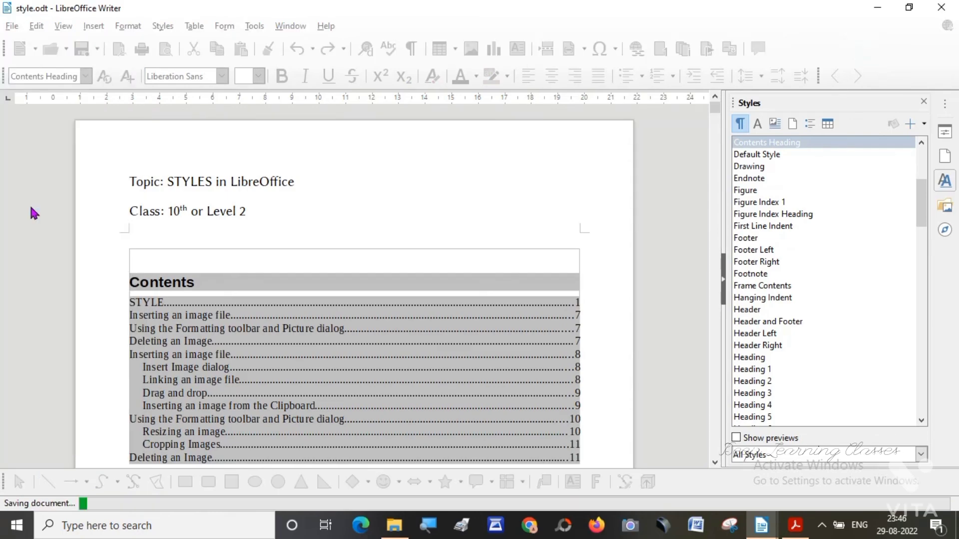